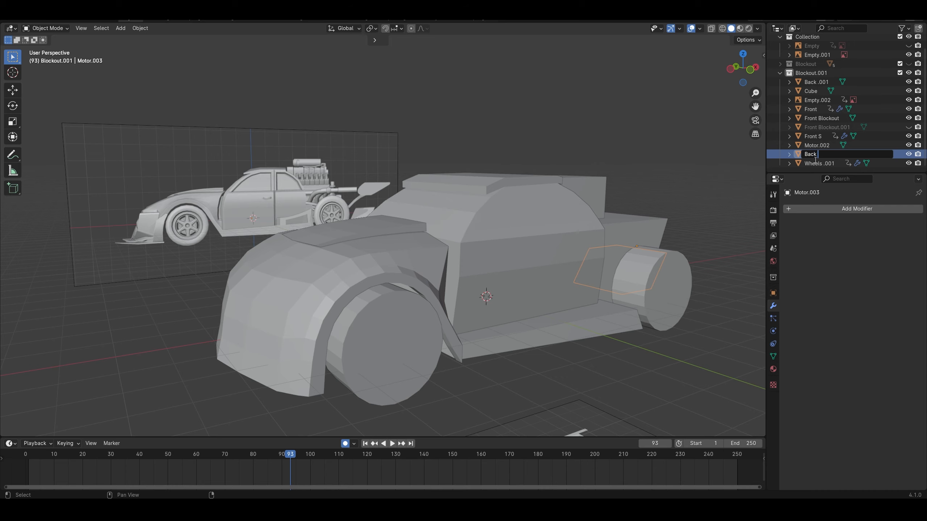
Rename the Motor.003 object to Back B and recalculate the normals of the selected blockout meshes to the outside
text(Back)
key(Return)
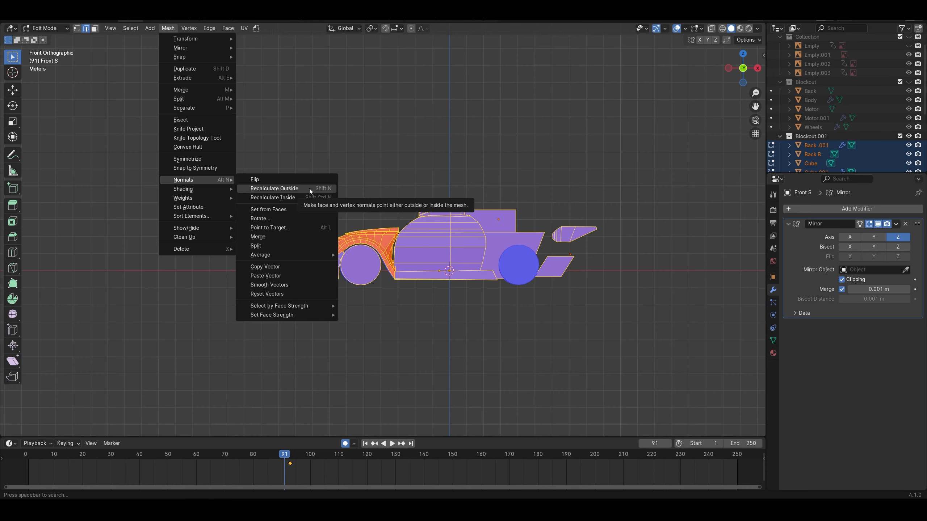
click(309, 189)
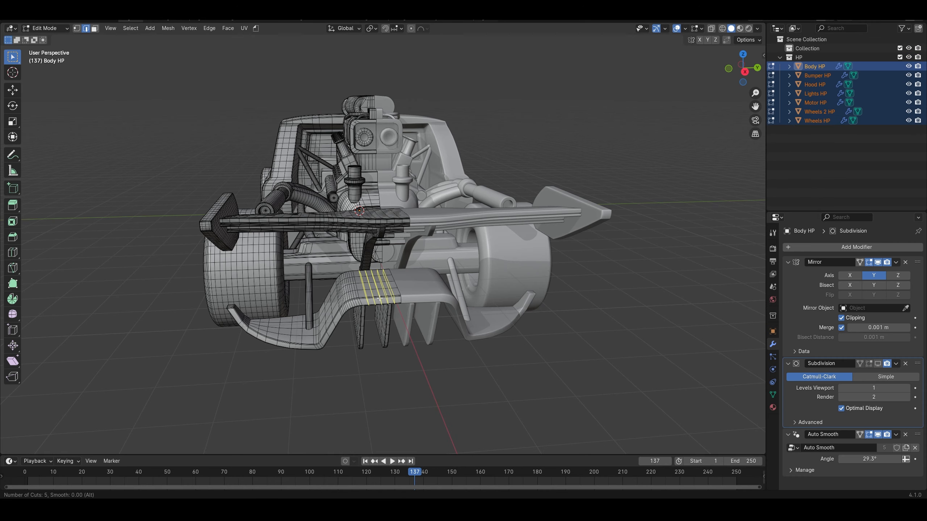
Add five loop cuts across the centre section of the rear diffuser on the Body HP mesh
click(379, 298)
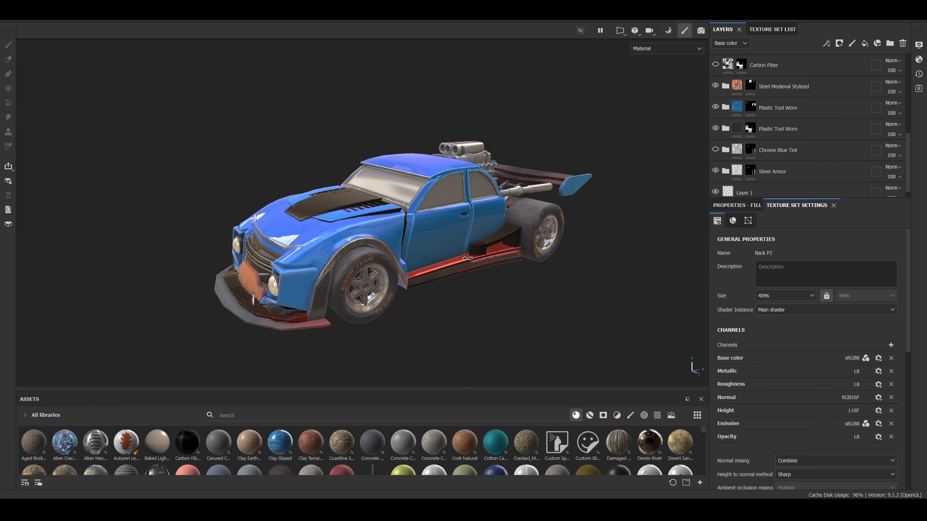
Switch to Substance Painter and inspect the textured car under rotated environment lighting
shift+right_drag(467, 258, 476, 258)
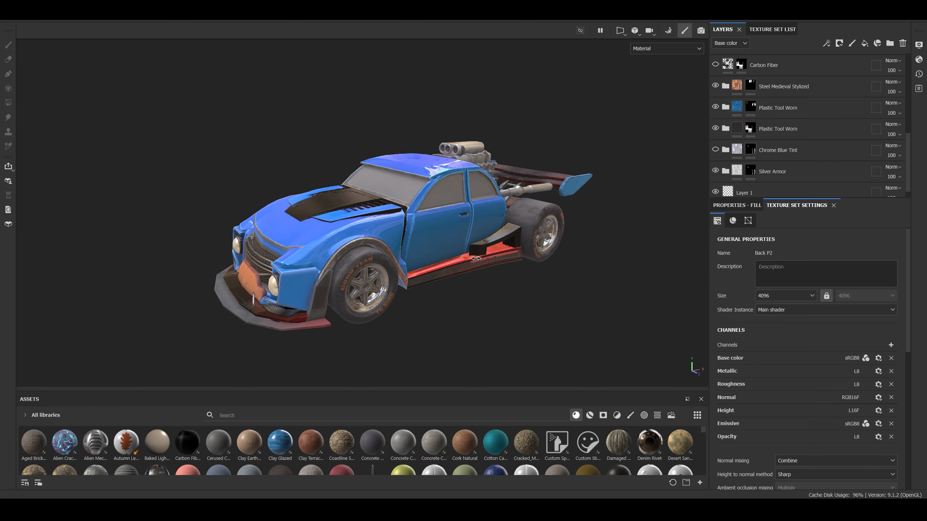
alt+drag(587, 262, 569, 234)
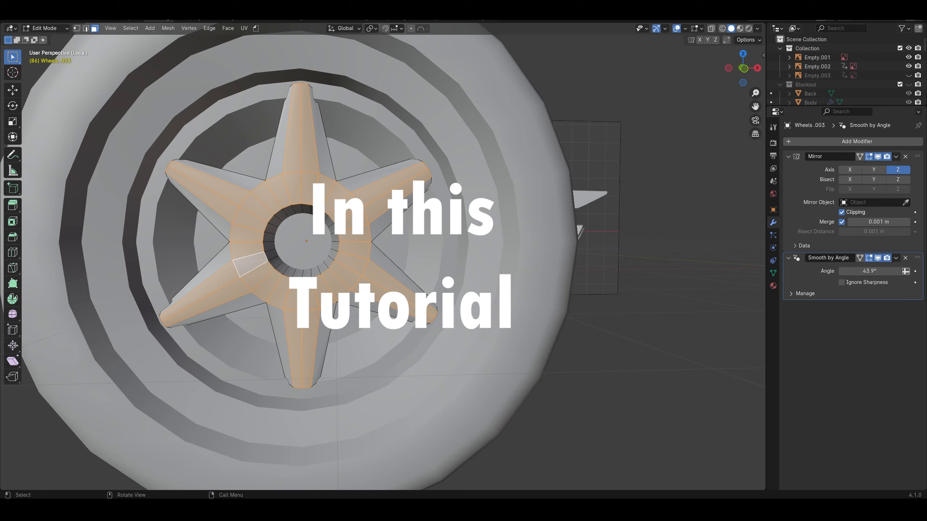
Switch back to Blender and stretch the small side block's end vertices toward the rear wheel
key(Tab)
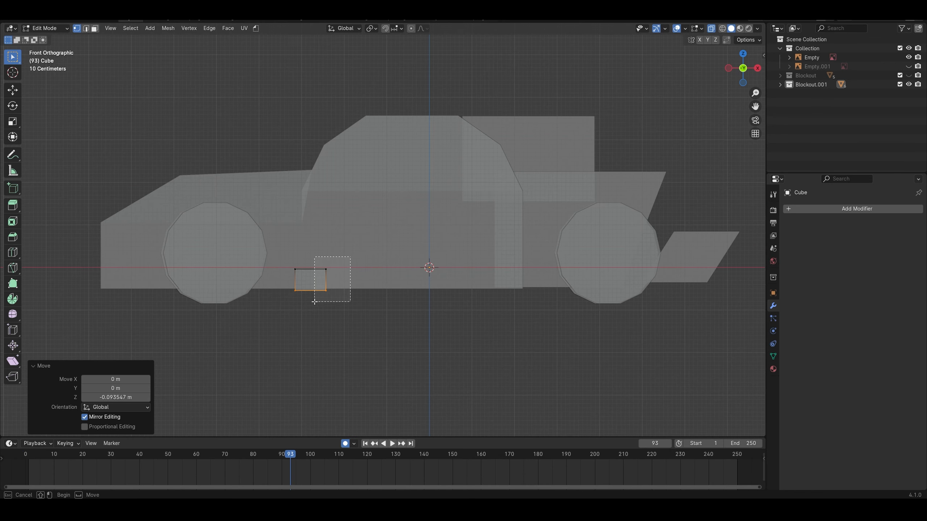
key(g)
click(513, 278)
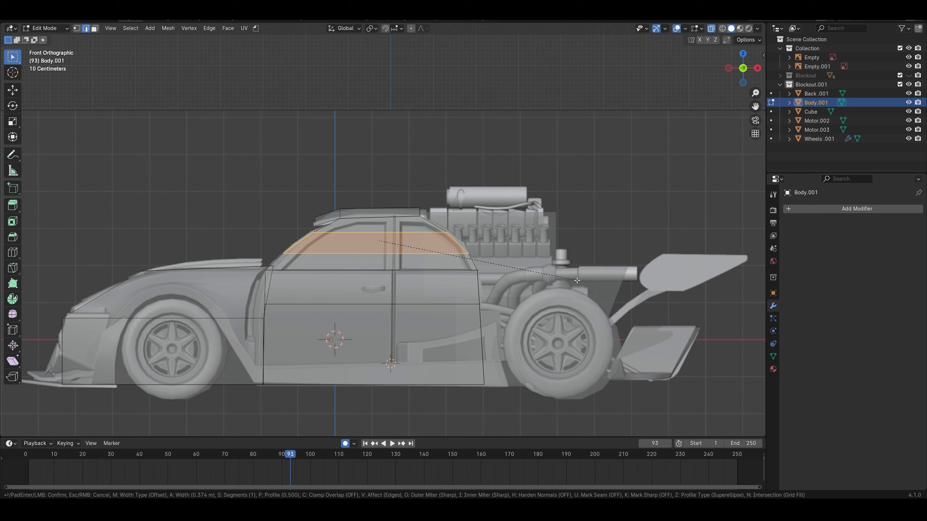
Bevel the horizontal edge loop across the body's side windows with one segment, about 0.374 m wide
click(578, 281)
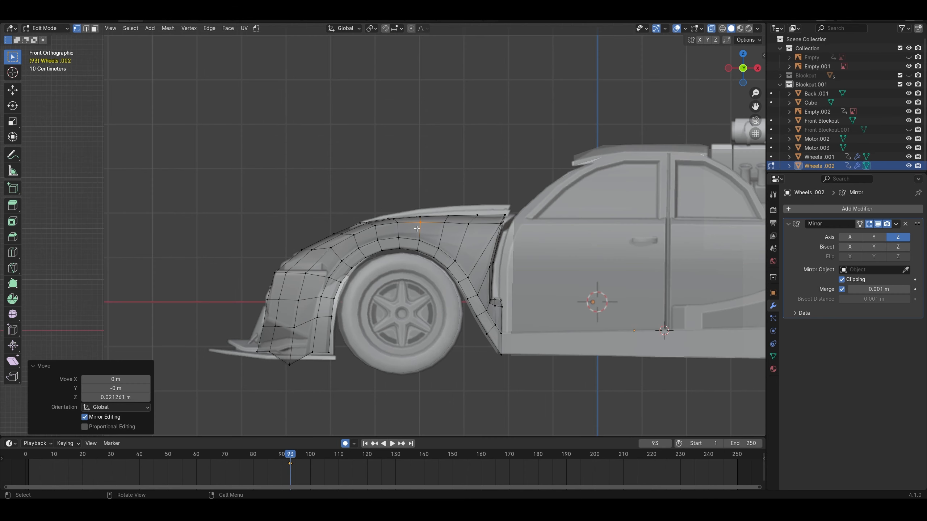
Move the upper vertices of the front fender to match the car in the side reference image
key(g)
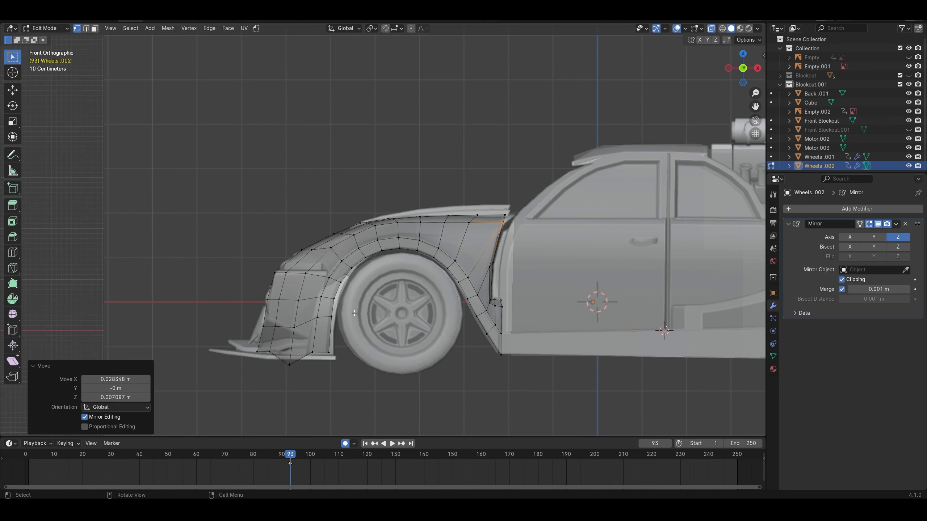
key(g)
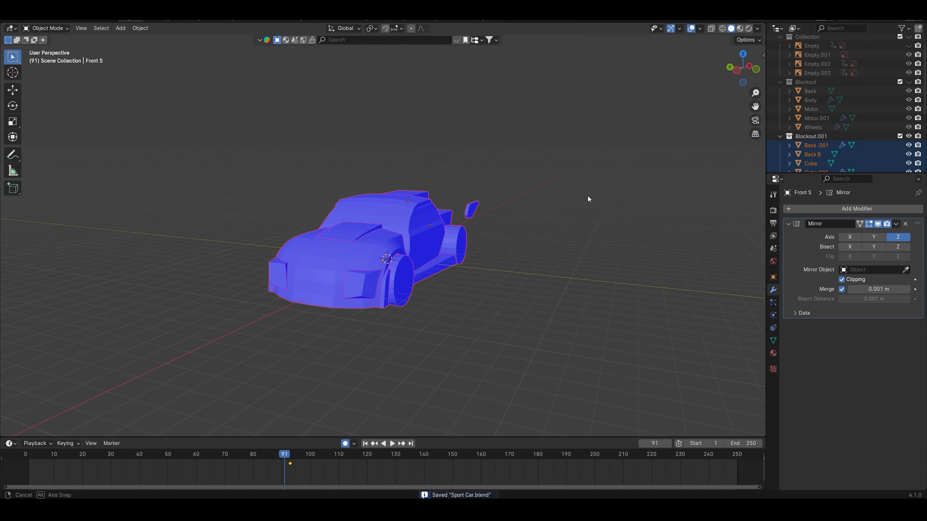
Inspect the face orientation of the car blockout for flipped normals
scroll(528, 242, up, 2)
mouse_move(528, 241)
middle_down()
mouse_move(518, 225)
mouse_move(532, 256)
middle_up()
scroll(531, 256, up, 3)
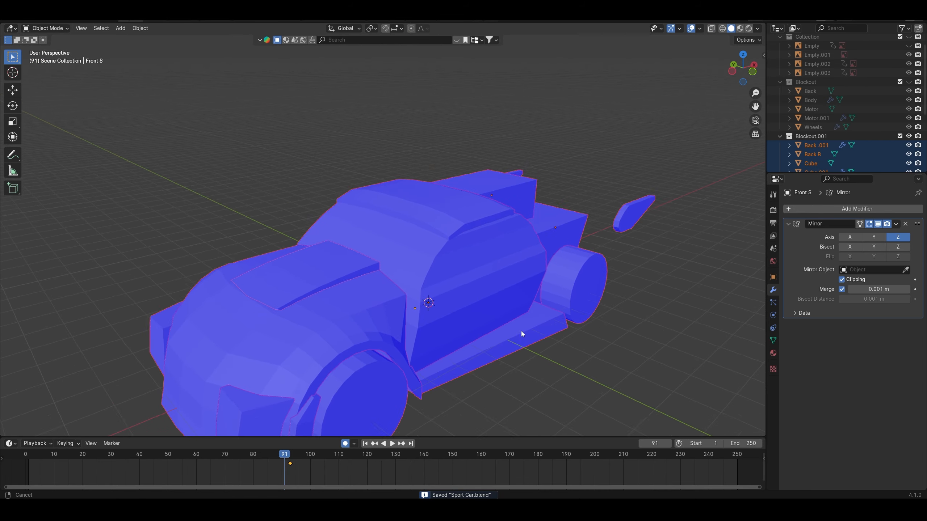
shift+middle_drag(521, 332, 547, 270)
middle_drag(547, 270, 486, 204)
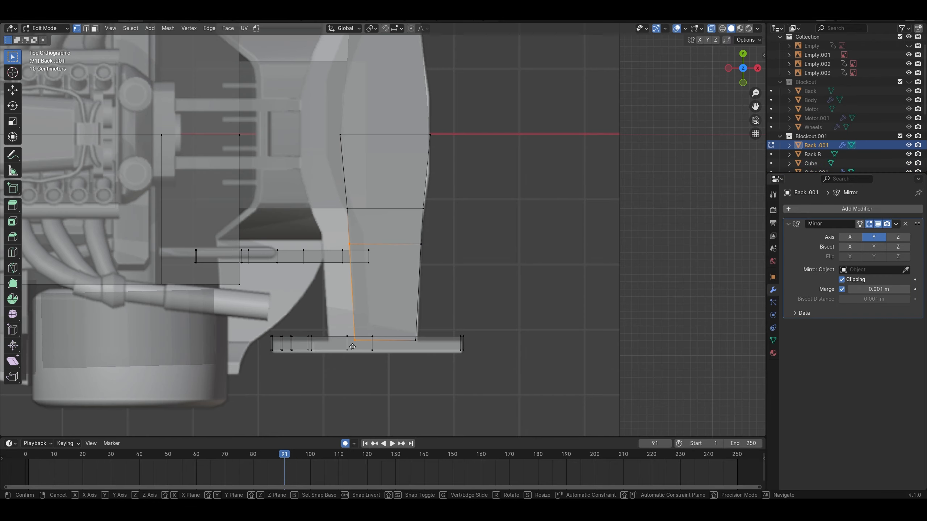
Move the selected front-edge vertices of the rear wing's outer section along X toward its trailing edge
key(g)
key(x)
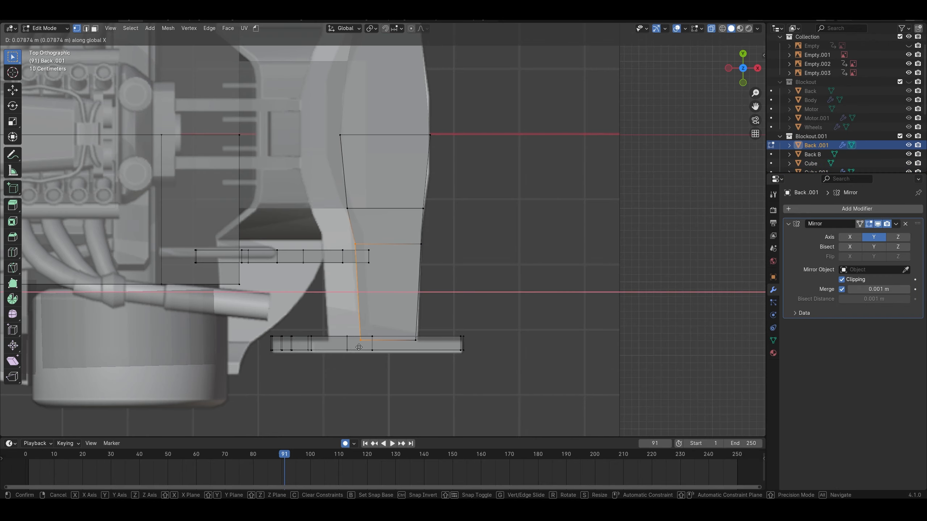
click(365, 346)
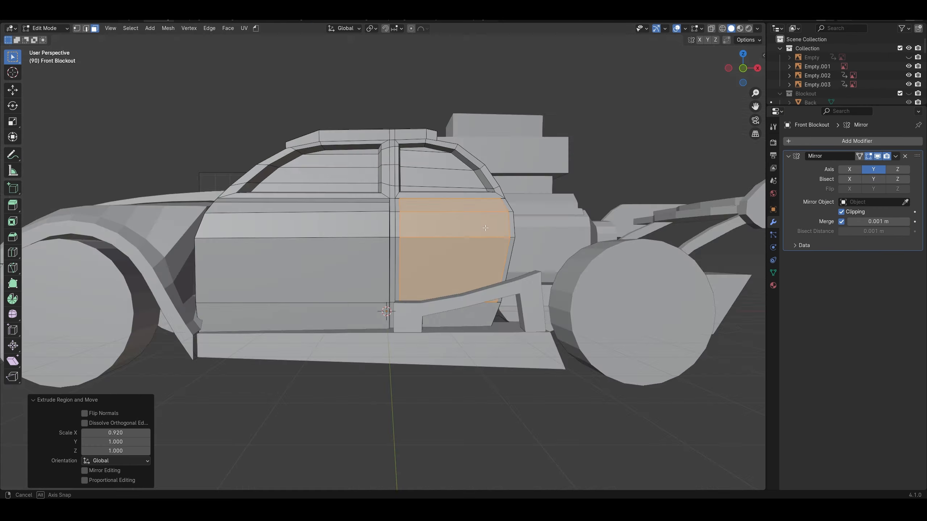
Extrude the selected rear door faces of the Front Blockout body
middle_drag(456, 237, 503, 270)
key(e)
click(504, 272)
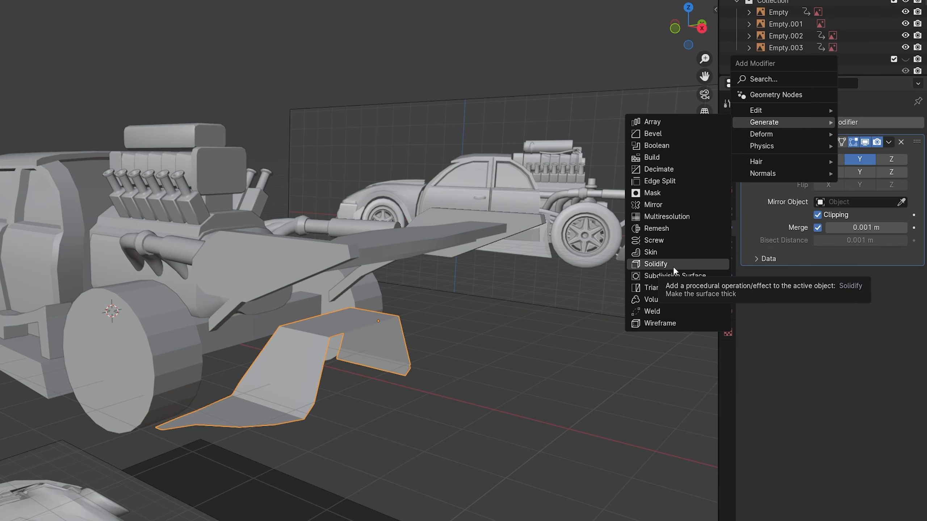
Add a Solidify modifier to the rear diffuser and increase its thickness
click(674, 266)
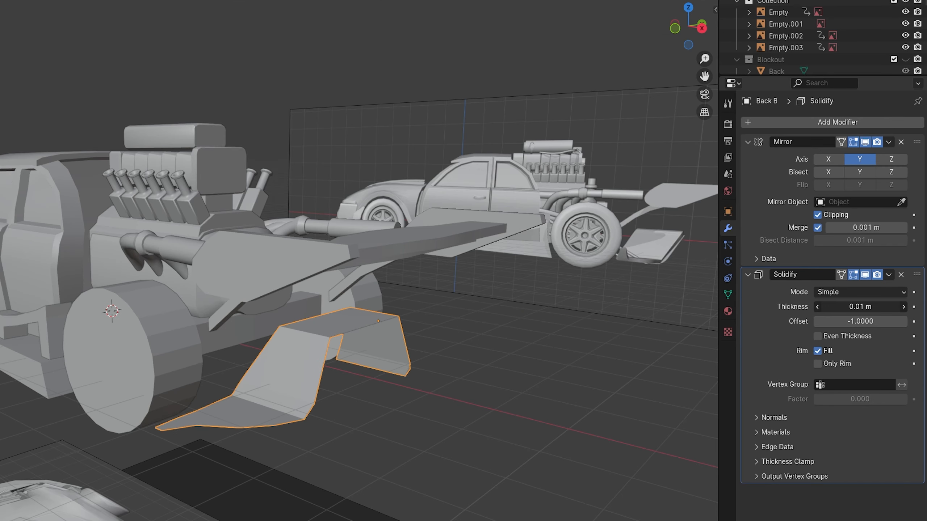
drag(860, 306, 886, 307)
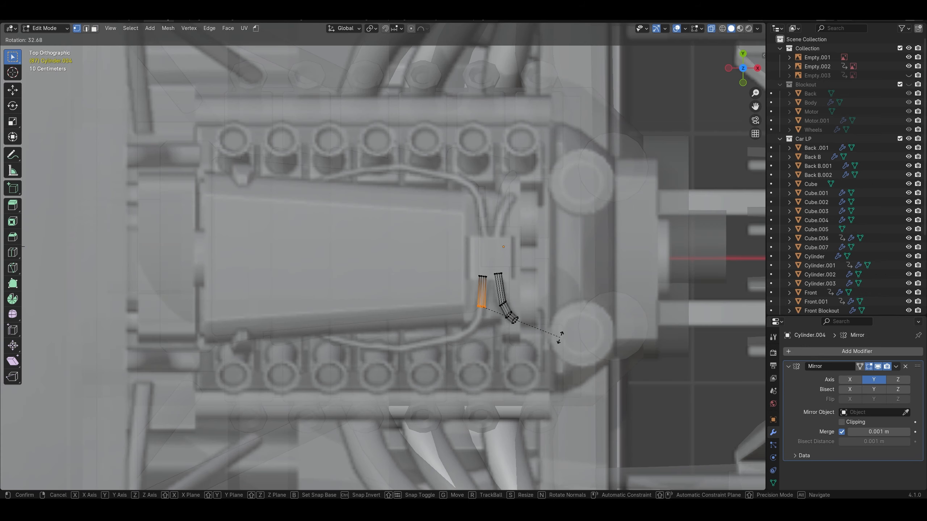
Rotate the selected section of the small engine pipe to follow the top reference image
click(473, 326)
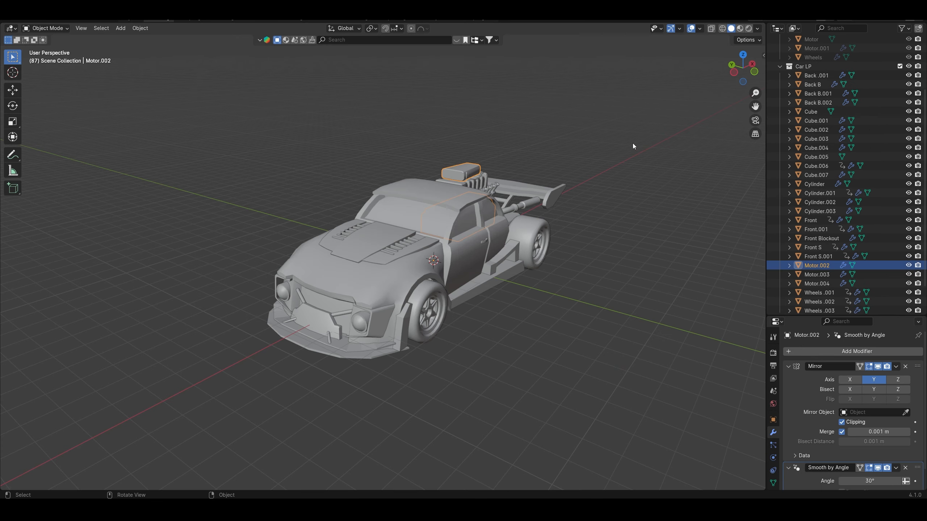
Inspect the low-poly car from the rear and pick its rear wing
middle_drag(632, 143, 517, 207)
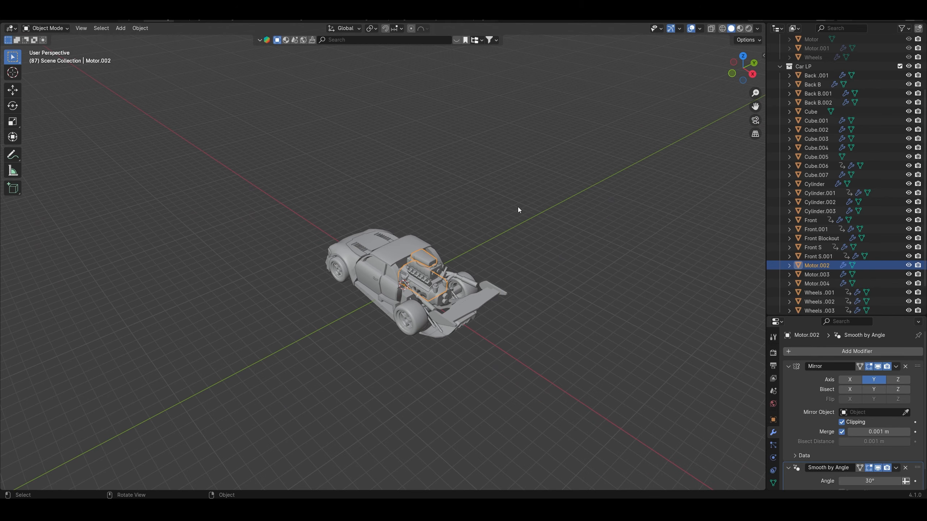
click(465, 300)
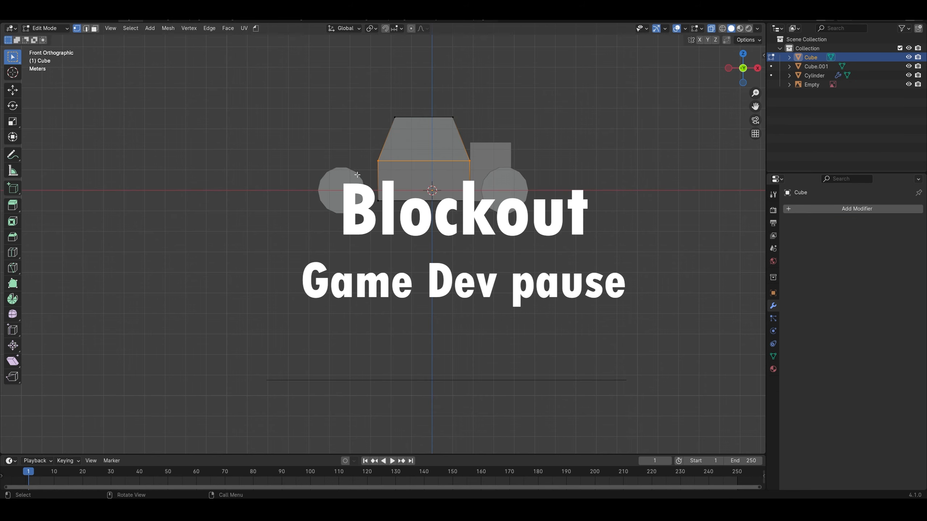
Raise the cabin block's middle edges along Z and pull the rear block's end vertices backward
key(g)
key(z)
click(357, 168)
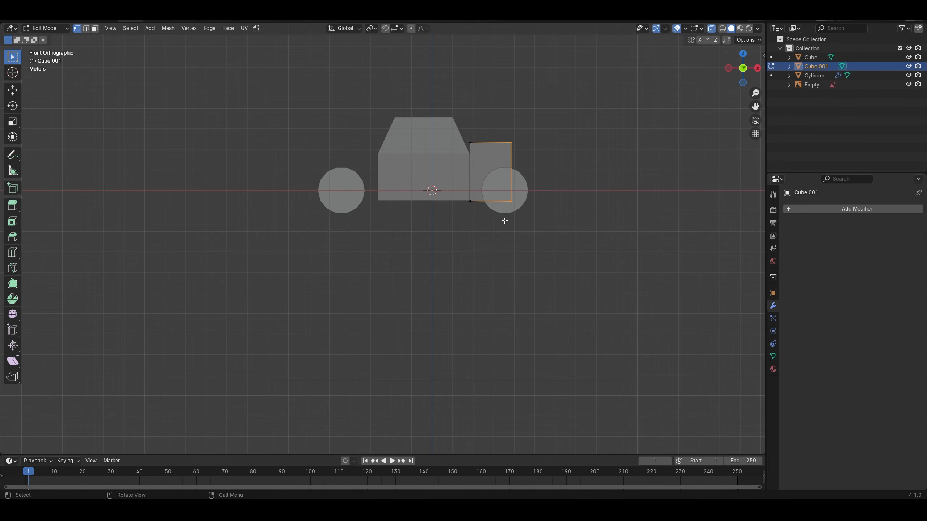
click(541, 223)
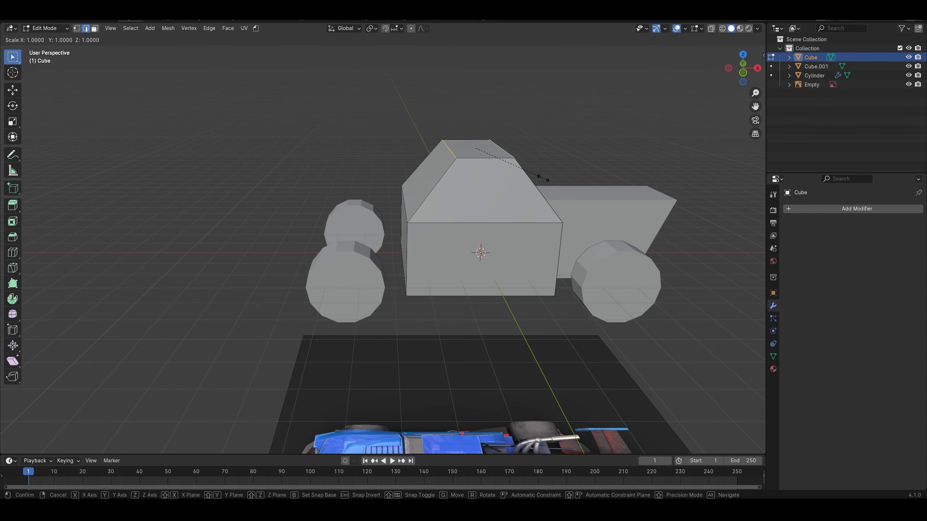
Scale the cabin roof's front and rear edges by 1.790 along X and bevel them about 0.9 m wide
click(600, 184)
key(ctrl+b)
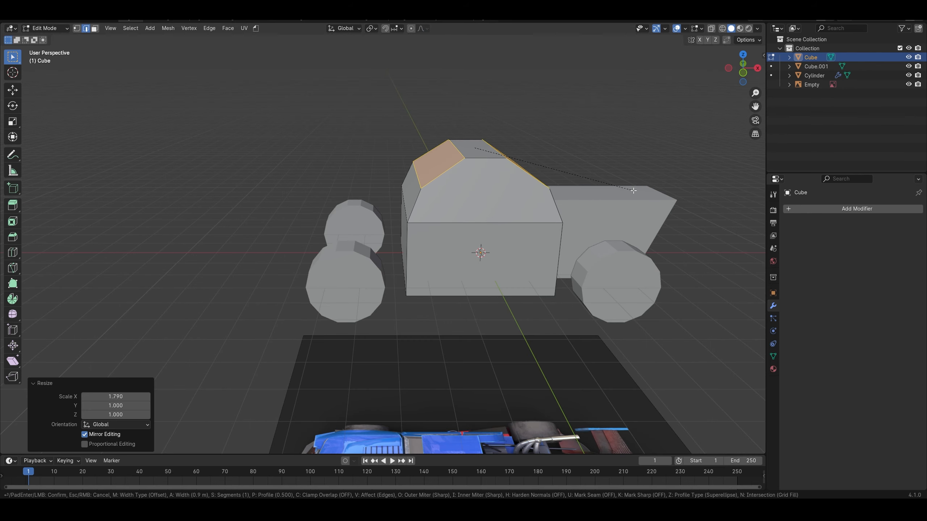
click(633, 191)
Adjust the hood's rear vertices against the side reference and raise the front section's middle vertices 0.41637 m along Z
key(KP_1)
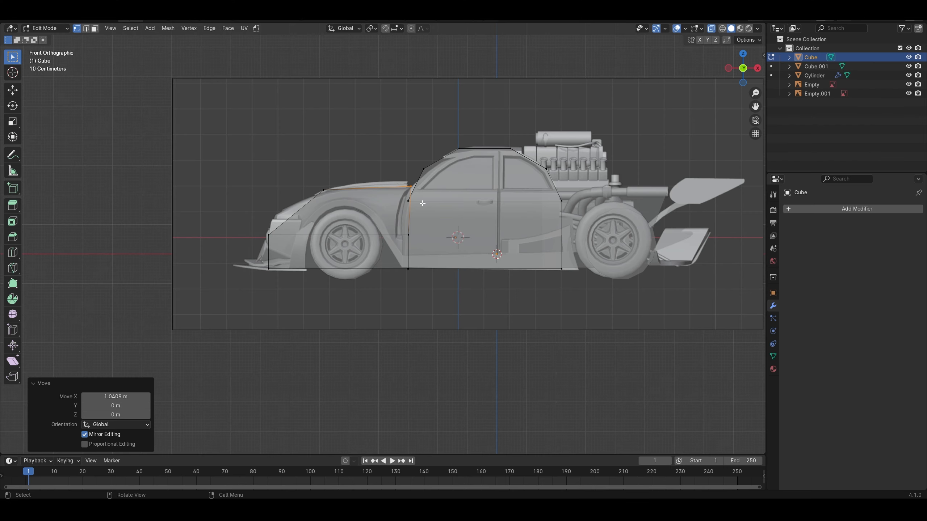
key(g)
click(426, 205)
drag(426, 222, 250, 246)
key(g)
key(z)
click(250, 233)
key(alt+z)
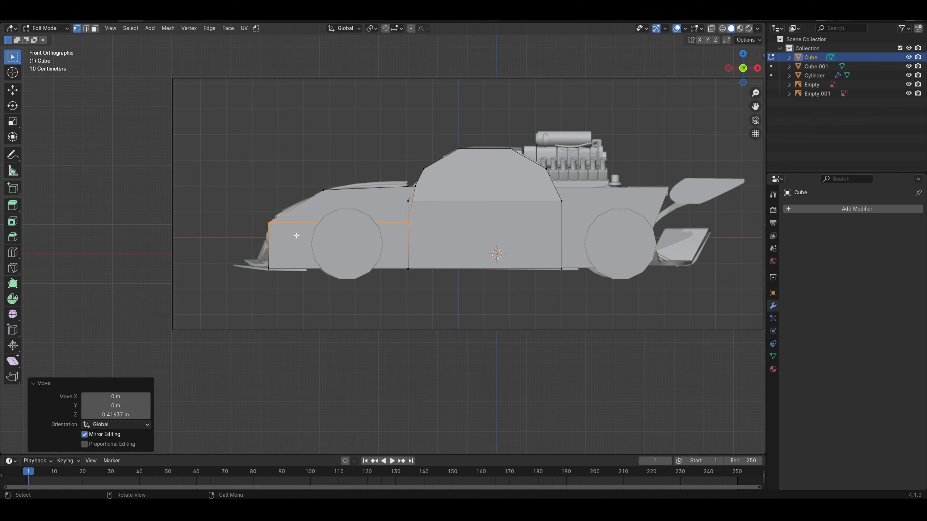
Scale the hood's top face to about 0.85 along Y
middle_drag(296, 235, 387, 255)
key(3)
click(432, 203)
key(s)
key(y)
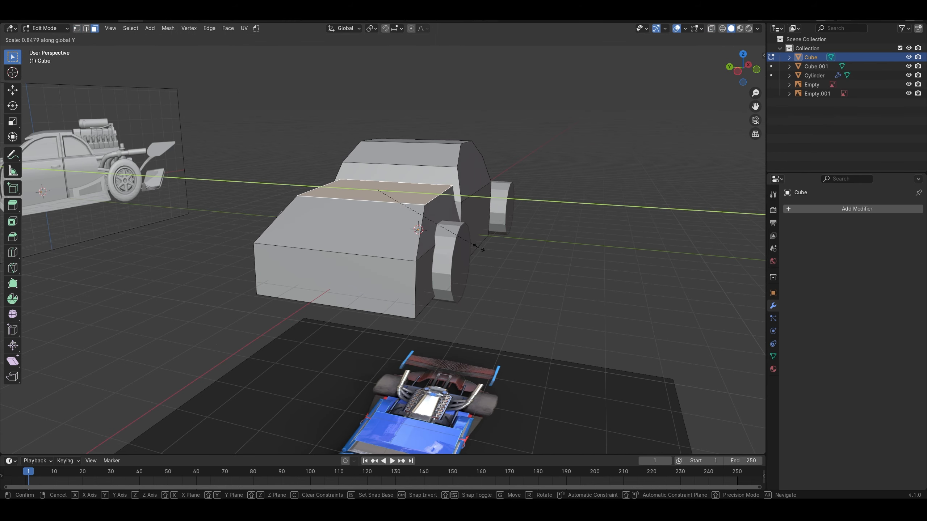
click(479, 248)
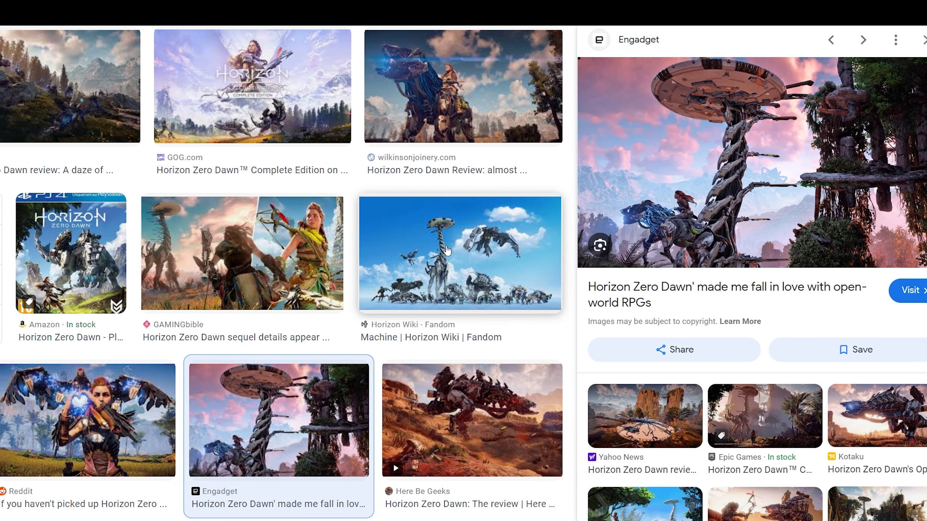
Switch to the browser's image results and preview the Machine picture from the Horizon Wiki on Fandom
click(447, 251)
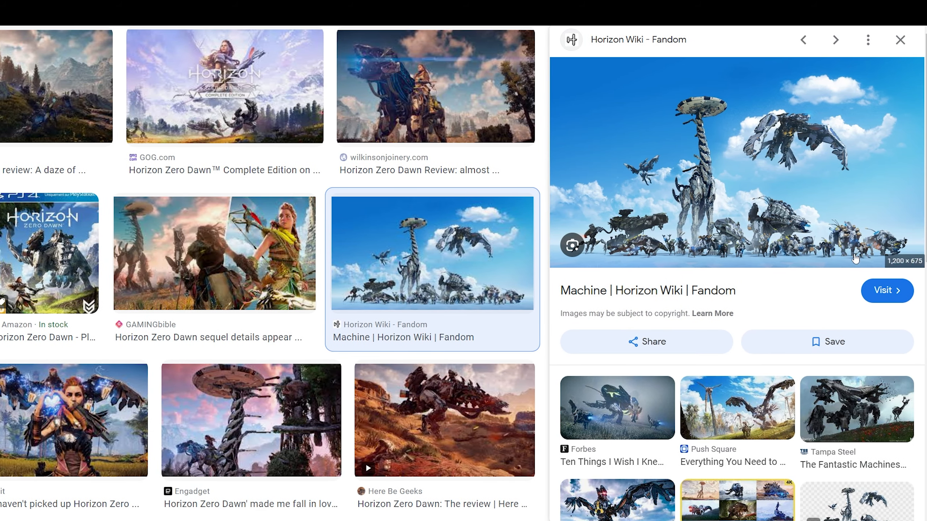
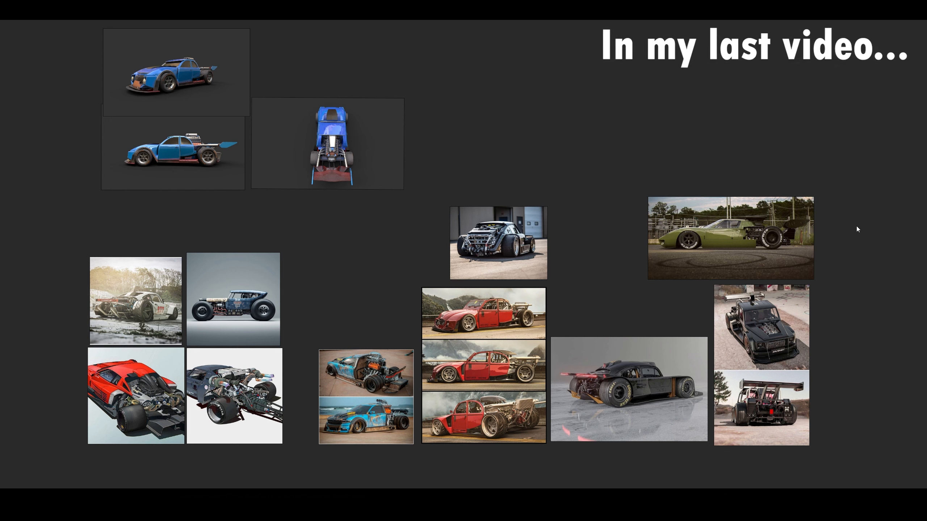
Switch to the reference board and select the three blue car images
drag(491, 39, 193, 148)
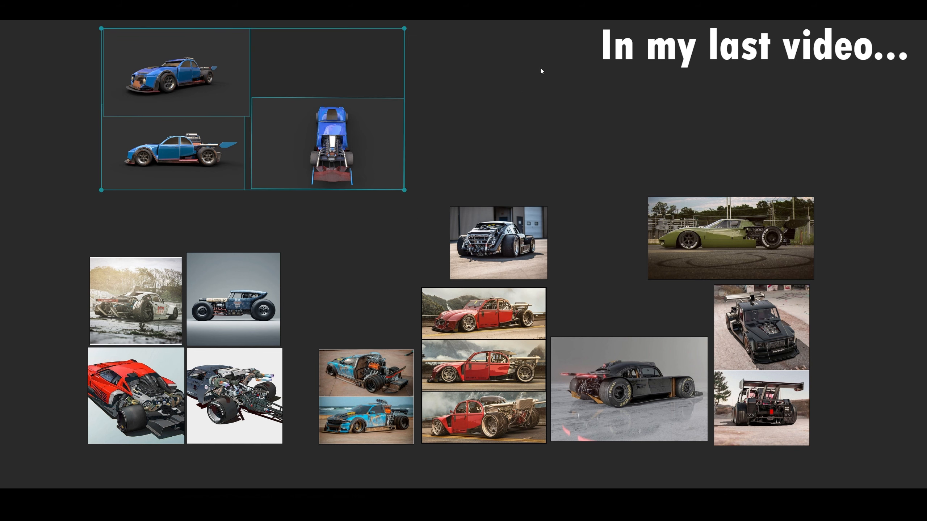
middle_drag(539, 132, 539, 149)
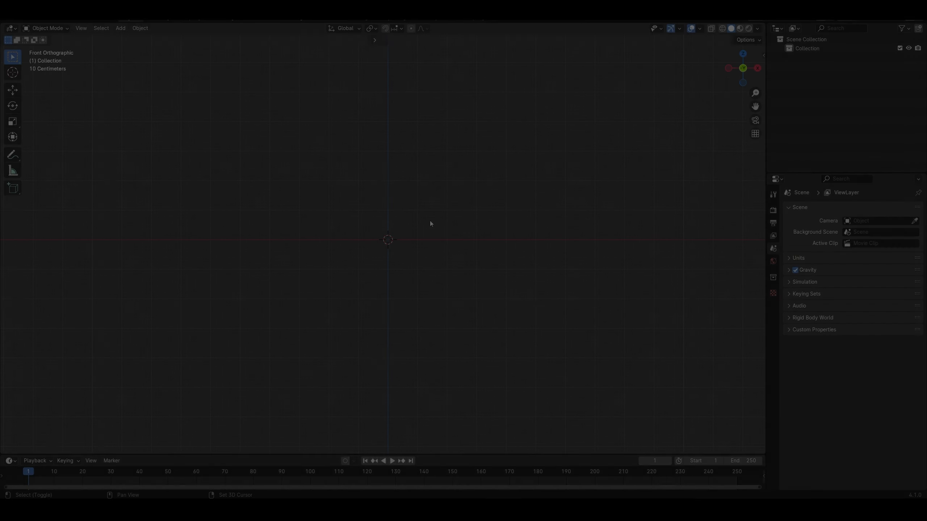
Add a cylinder with 14 vertices and rotate it 90° about the Z axis so its round face points to the front
key(shift+a)
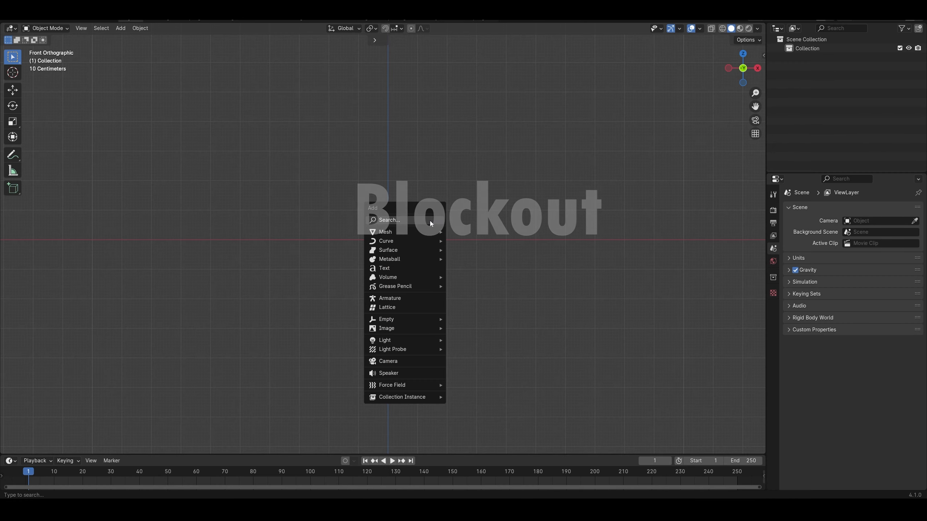
mouse_move(401, 234)
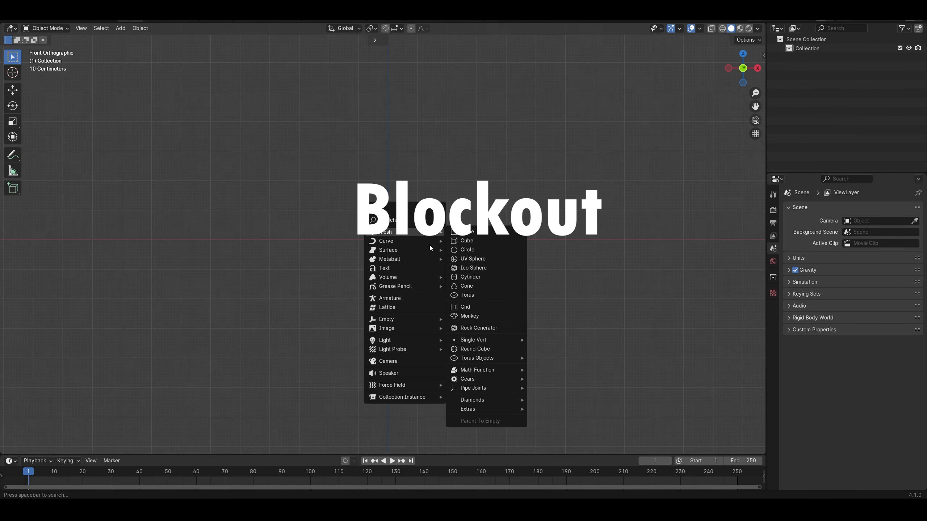
click(474, 276)
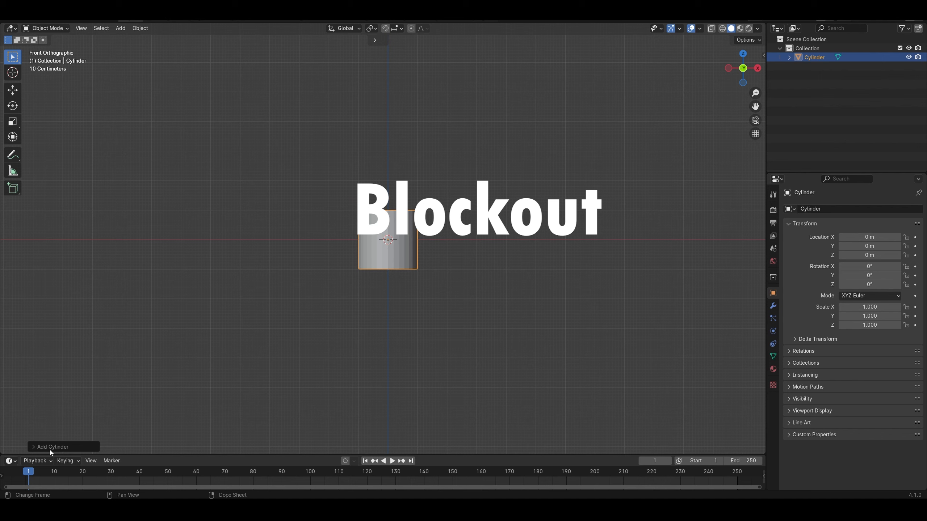
click(36, 446)
click(128, 340)
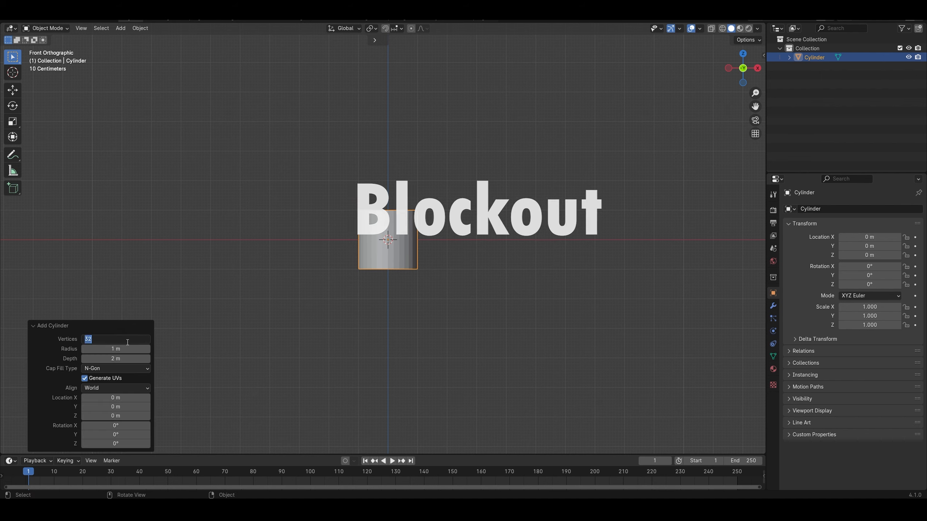
text(1)
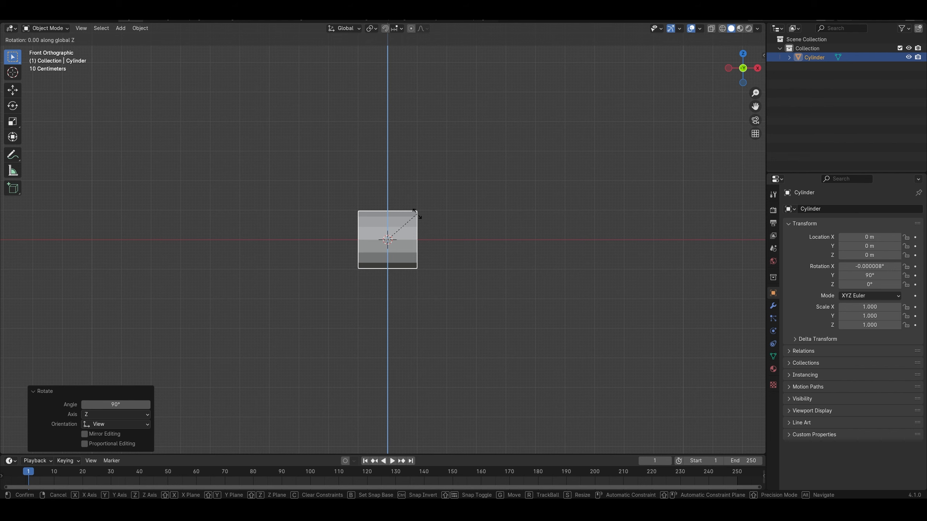
text(90)
key(Return)
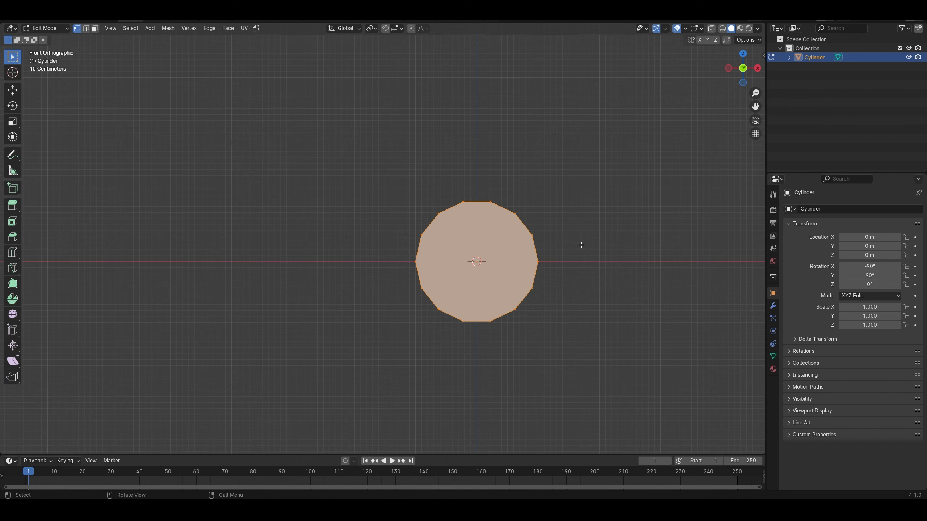
Enable X-ray in Edit Mode and move the cylinder's mesh along negative X, away from the origin, as a front wheel
key(alt+z)
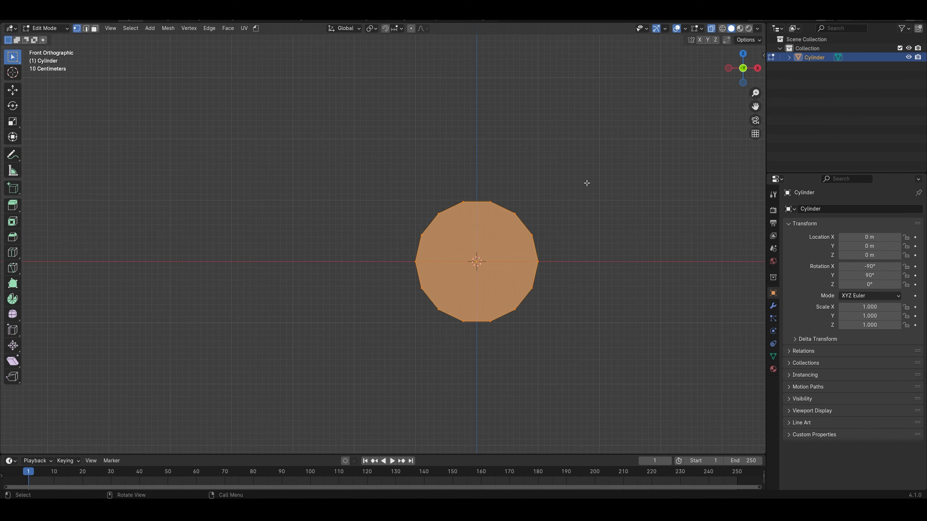
scroll(548, 244, down, 1)
key(g)
key(x)
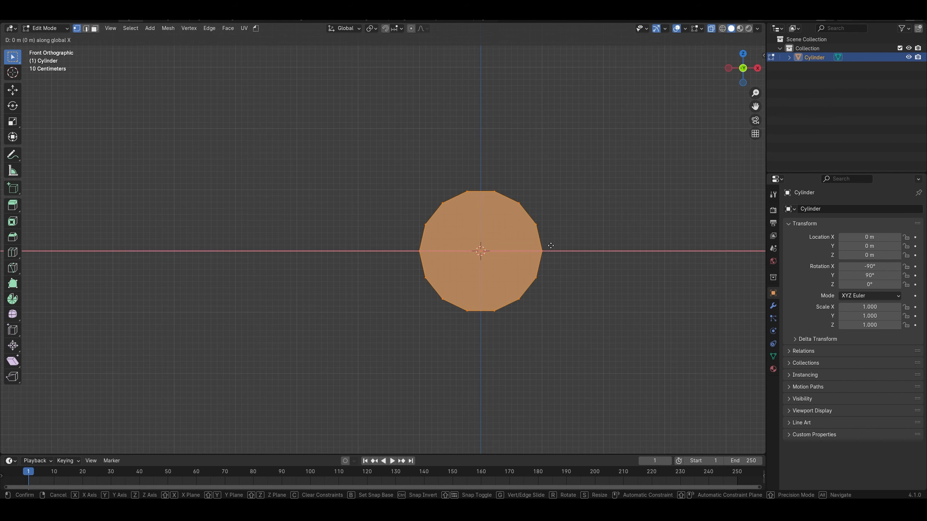
click(276, 242)
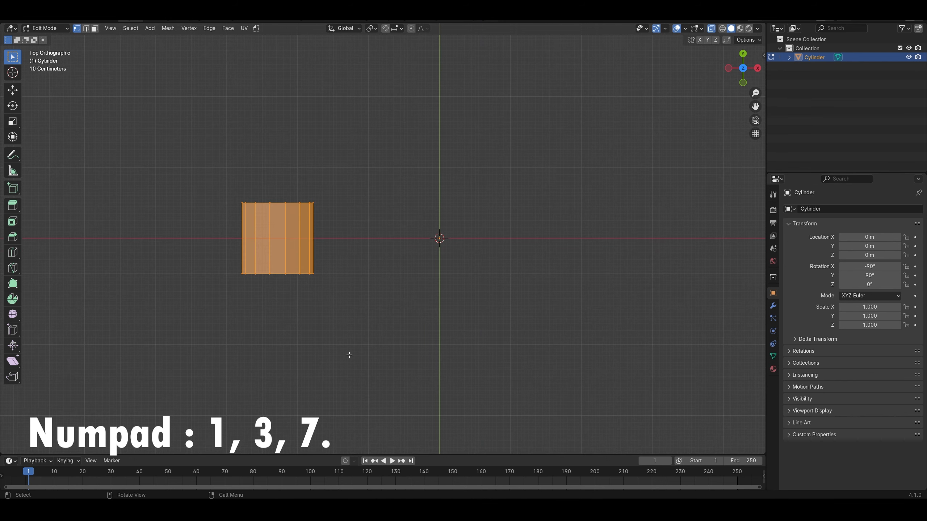
Scale the wheel to 0.463 along Y in the top view and move it -2.7452 m along Y
key(s)
key(y)
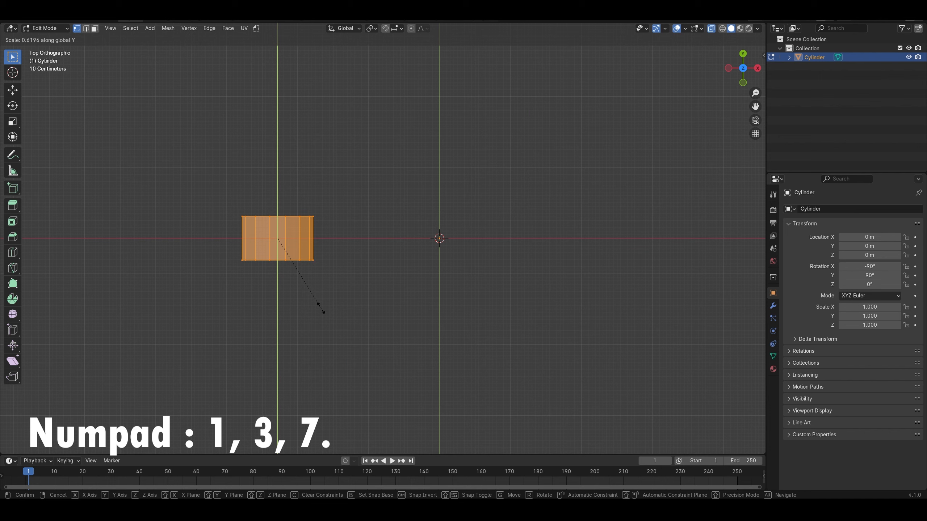
click(314, 289)
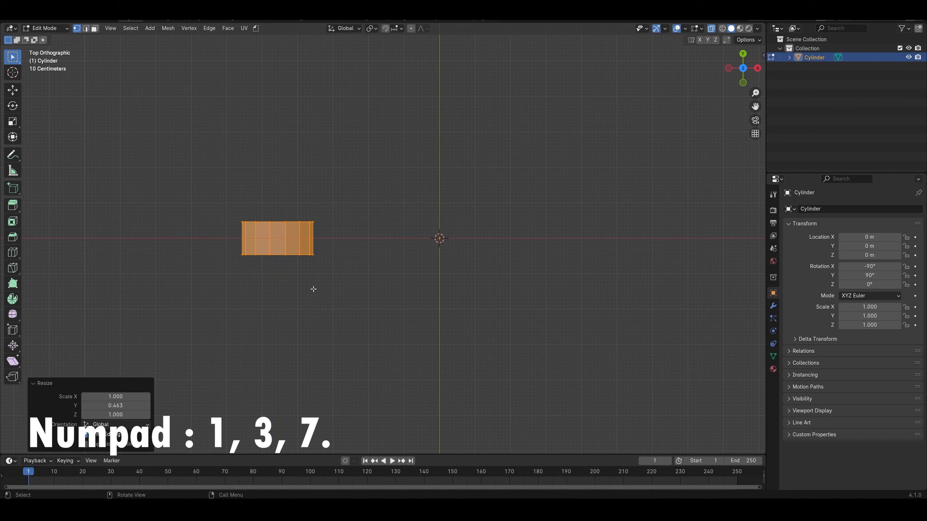
key(g)
key(y)
click(314, 384)
Add a Mirror modifier to the wheel with the Y and Z axes enabled and X disabled to produce four wheels
click(773, 306)
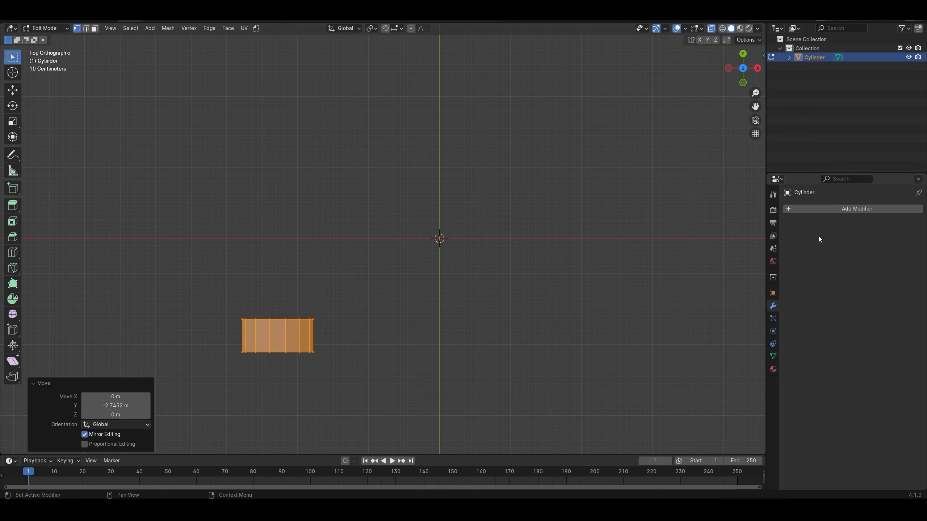
click(844, 209)
key(space)
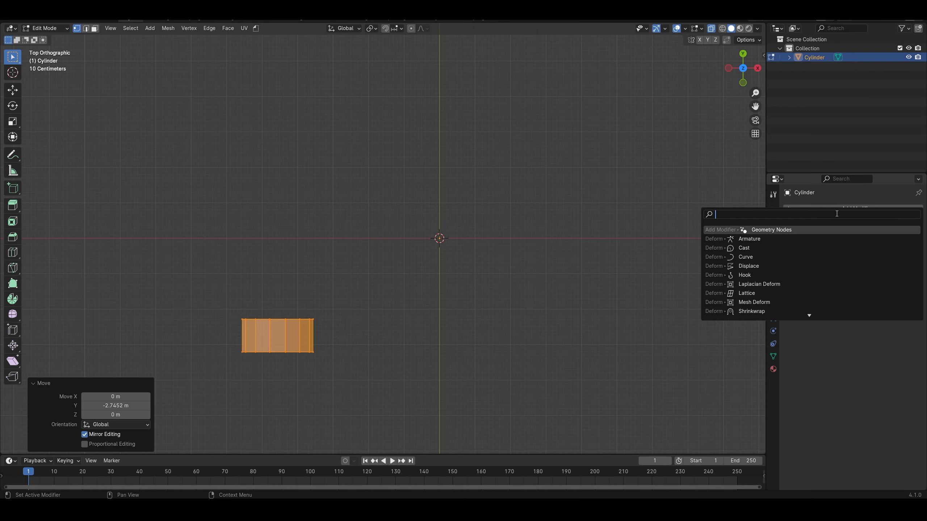
text(mirror)
key(Return)
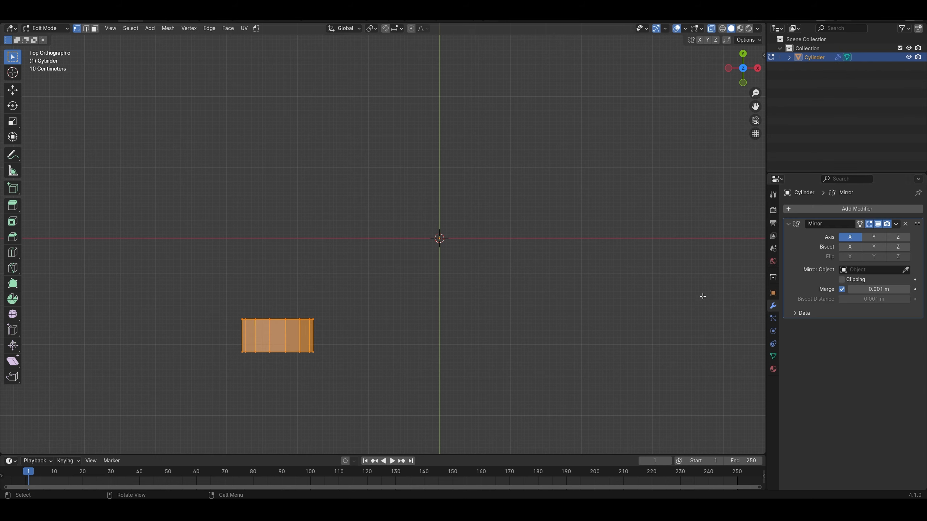
click(875, 237)
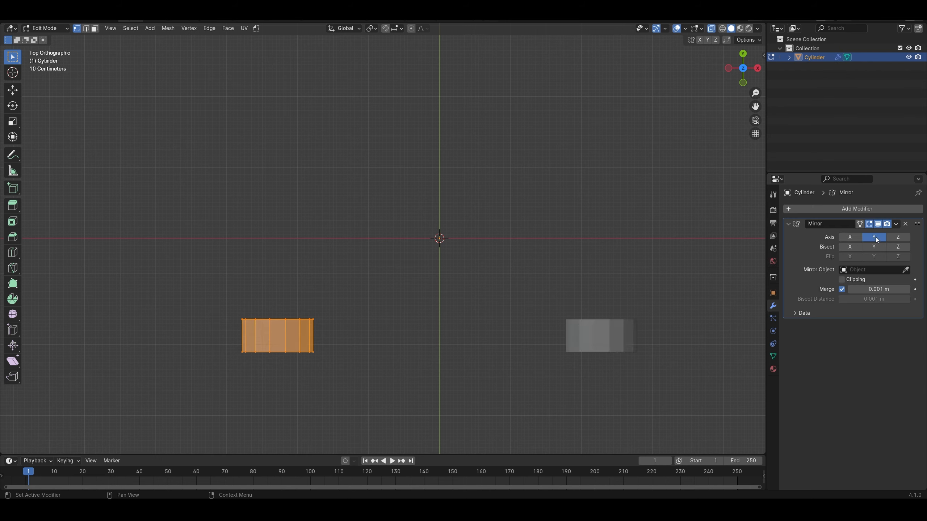
click(897, 237)
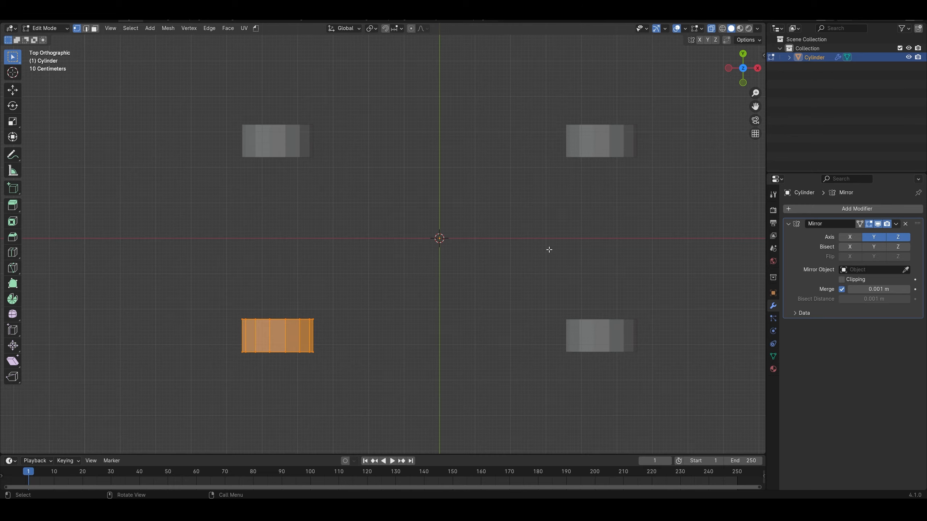
scroll(548, 251, down, 2)
middle_drag(548, 251, 542, 190)
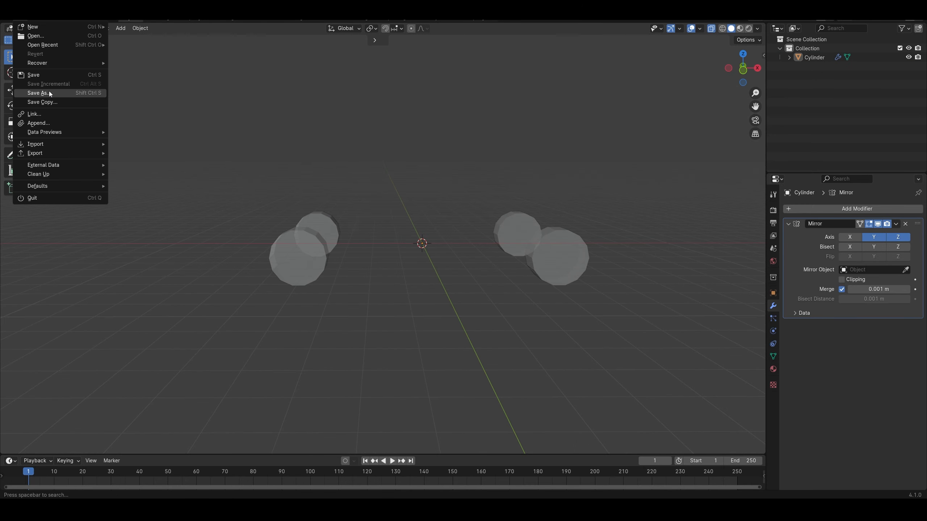
Save the scene as a new file named Sport Car.blend
click(49, 91)
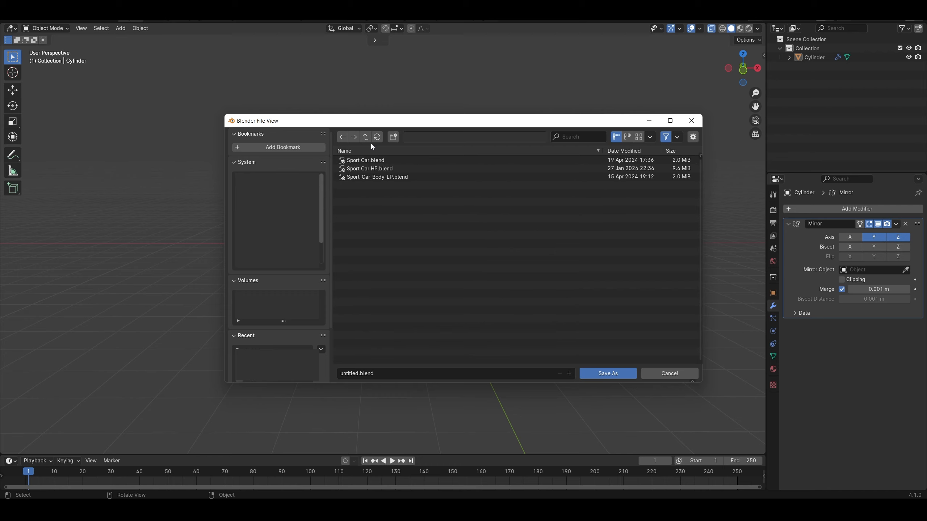
text(Sport )
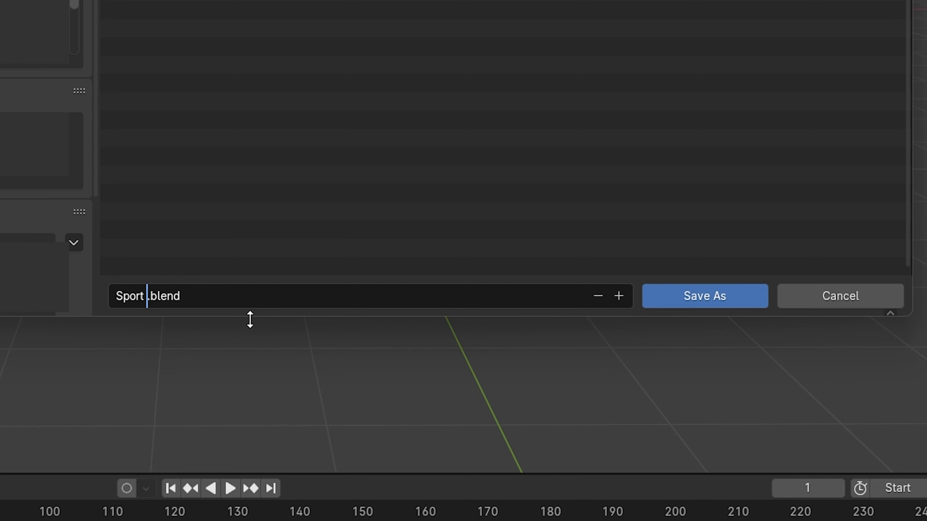
text(Car)
key(Return)
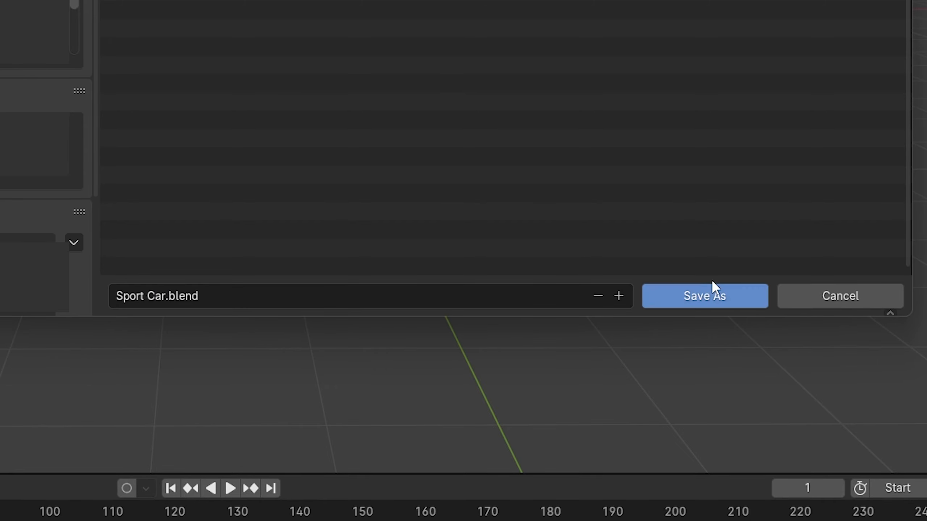
click(711, 292)
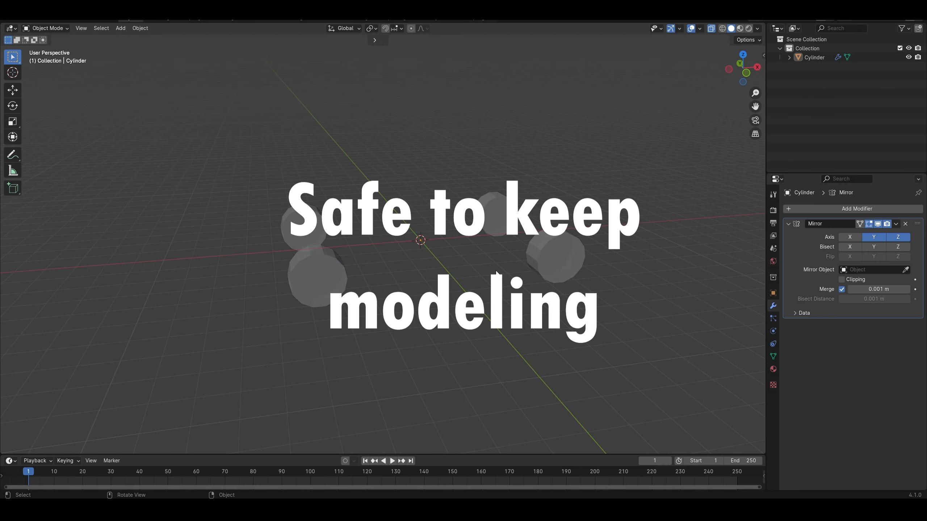
Bring the top-view car reference image into the top view and rotate it 90° and another 180° so the nose faces negative X
key(KP_1)
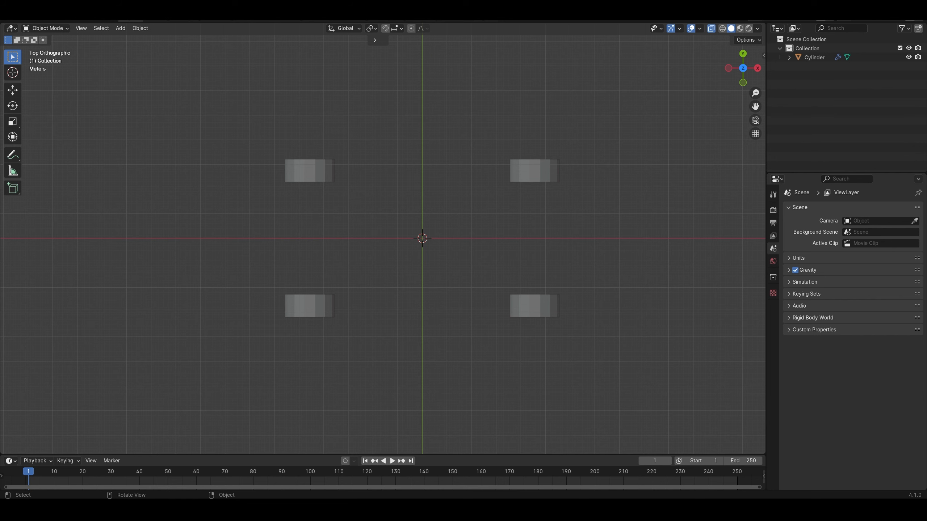
drag(388, 235, 389, 235)
scroll(496, 306, up, 1)
text(r)
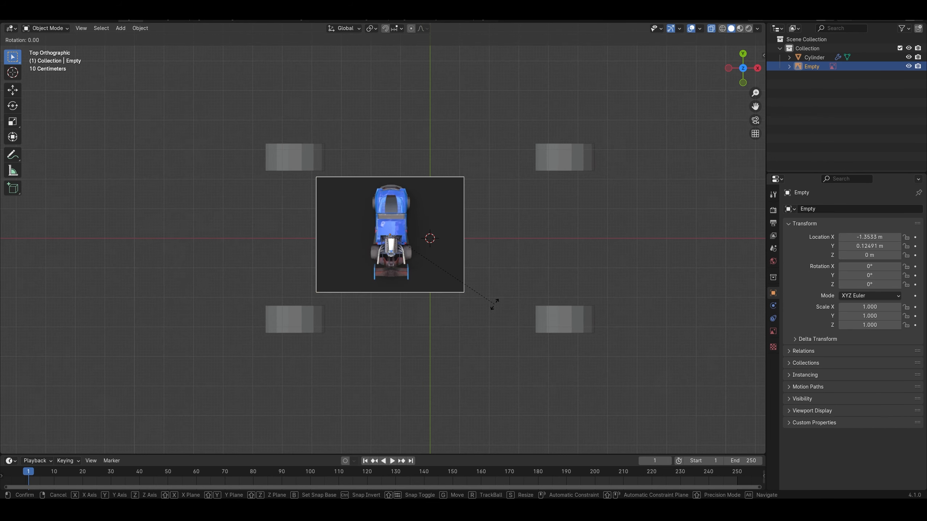
text(90)
key(Return)
text(r180)
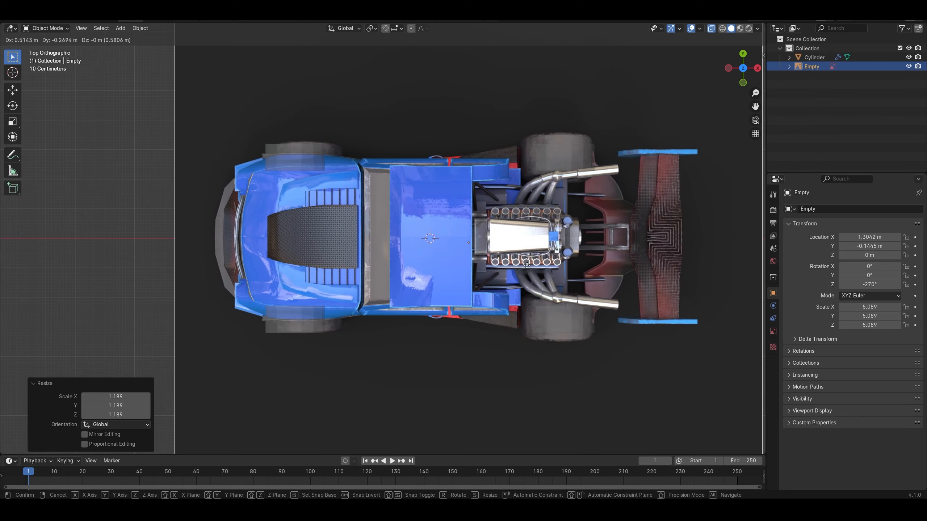
Scale the top reference image by 0.881 and align its tyres with the four wheels, at X 0.7041 m and Y -0.071028 m
click(525, 268)
key(s)
click(516, 263)
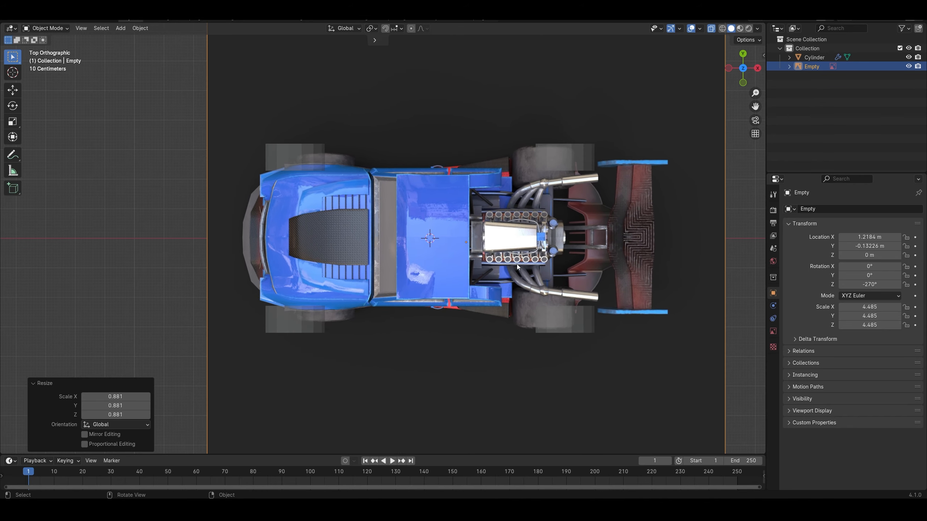
key(g)
click(434, 226)
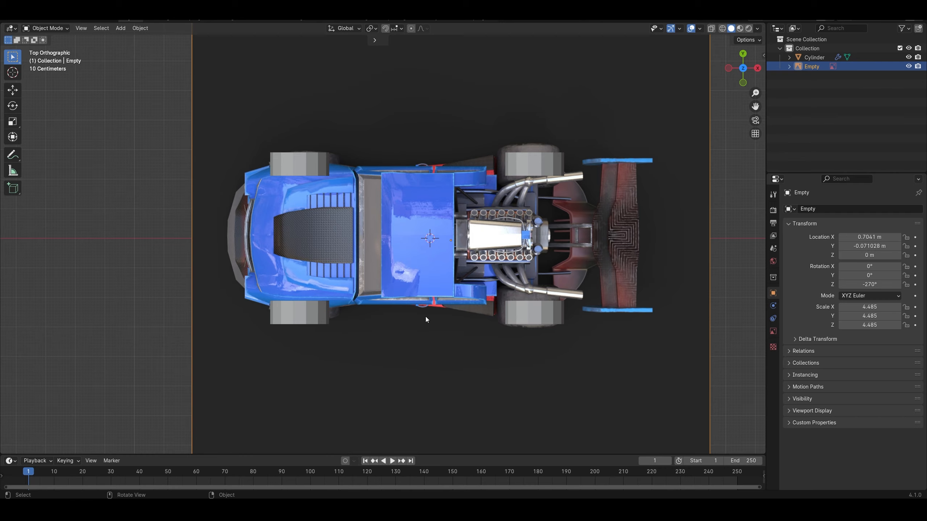
Move the top reference image -8.1209 m along Z, below the wheels, and save the file
middle_drag(425, 319, 429, 248)
key(g)
key(z)
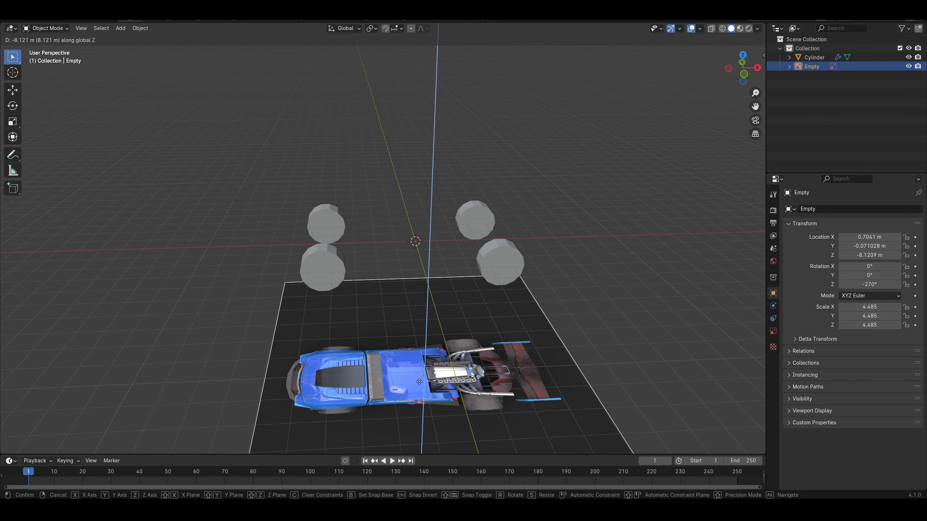
click(419, 382)
key(KP_1)
key(ctrl+s)
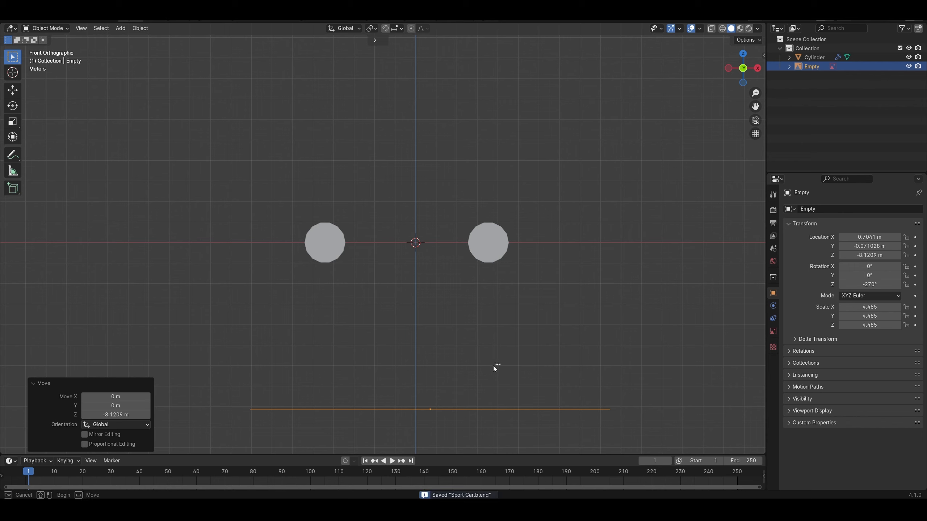
Readjust the reference image's height along Z in the front view
key(g)
key(z)
click(418, 394)
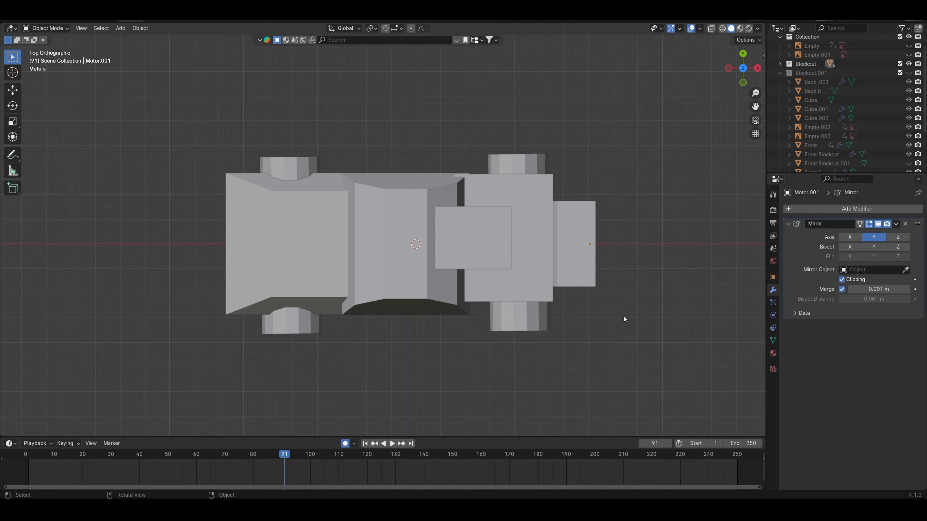
Add a cube at the origin and scale it up uniformly until it is wider than the car blockout's wheels
key(shift+a)
mouse_move(649, 322)
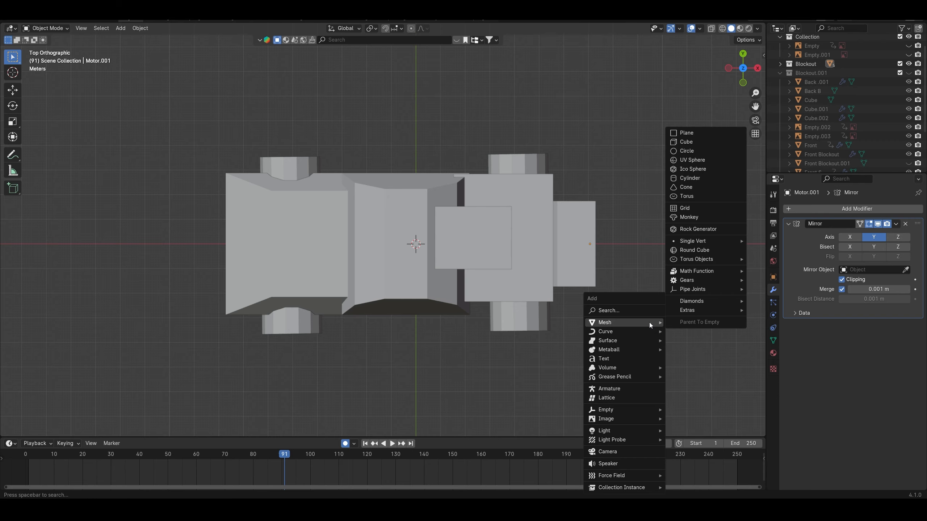
click(704, 142)
key(s)
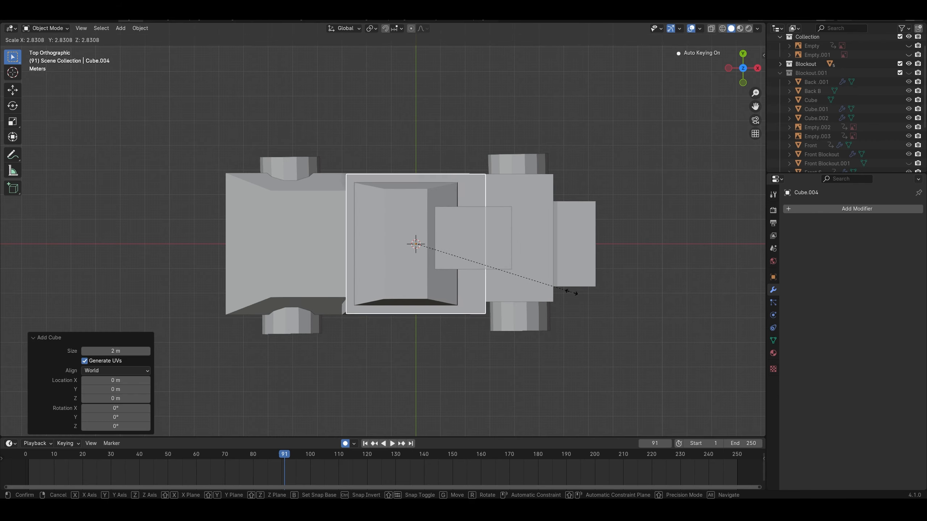
click(635, 303)
Stretch the cube's mesh along X until it reaches the back of the rear block, and select its front-end vertices
key(Tab)
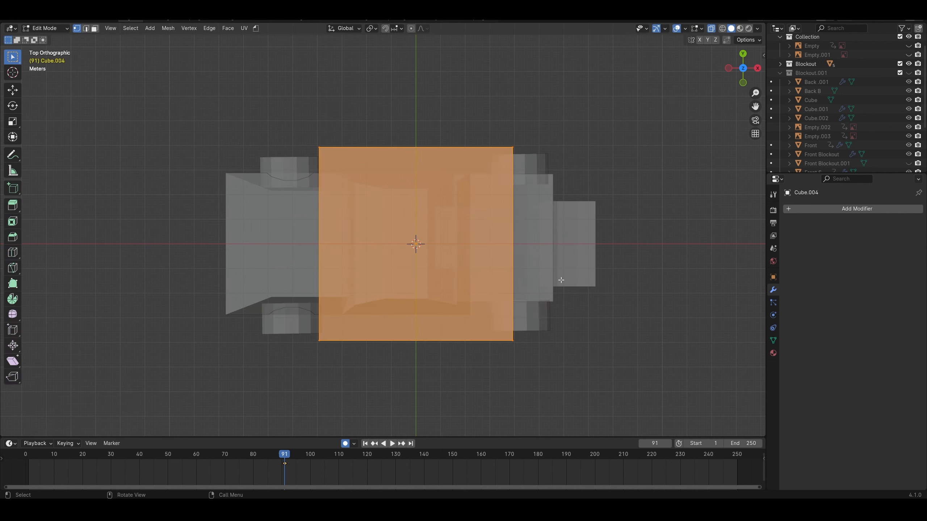
key(s)
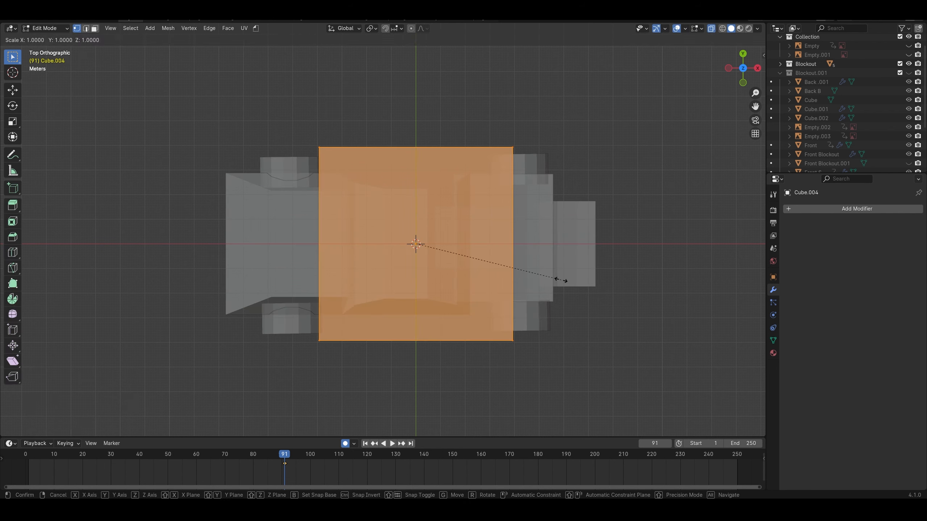
key(x)
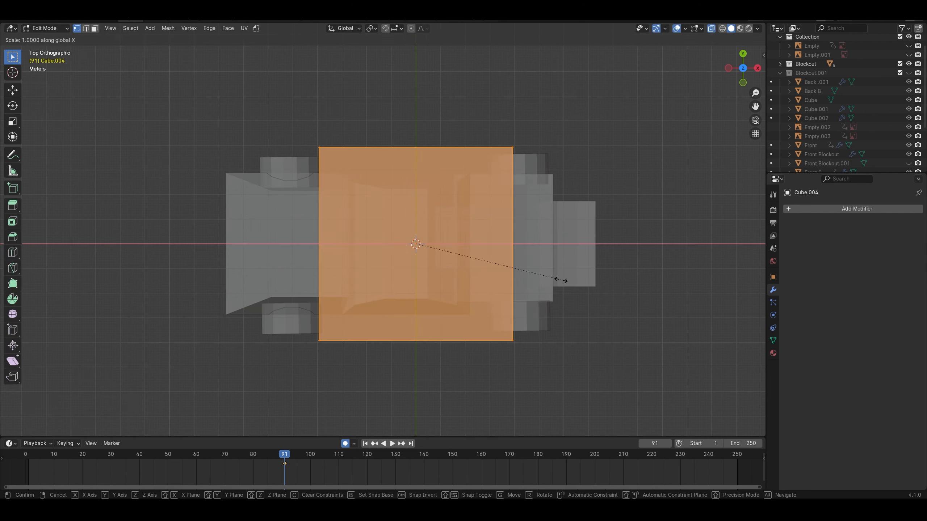
click(631, 273)
click(282, 344)
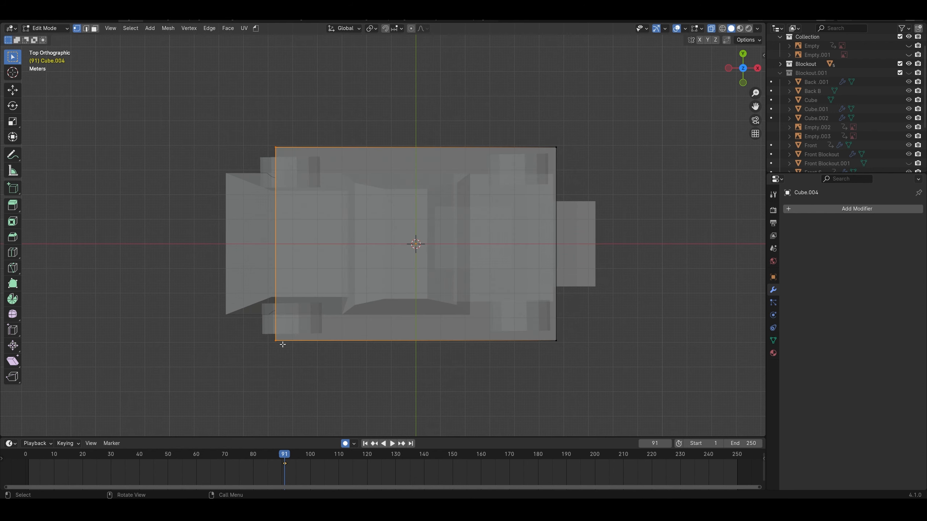
Move the cube's front-end vertices -2.0133 m along X to the tip of the car blockout's nose
key(g)
key(x)
click(233, 344)
In the front view, lower the box's top vertices to the roof and raise its bottom vertices 3.0126 m along Z to the wheels' underside
key(KP_1)
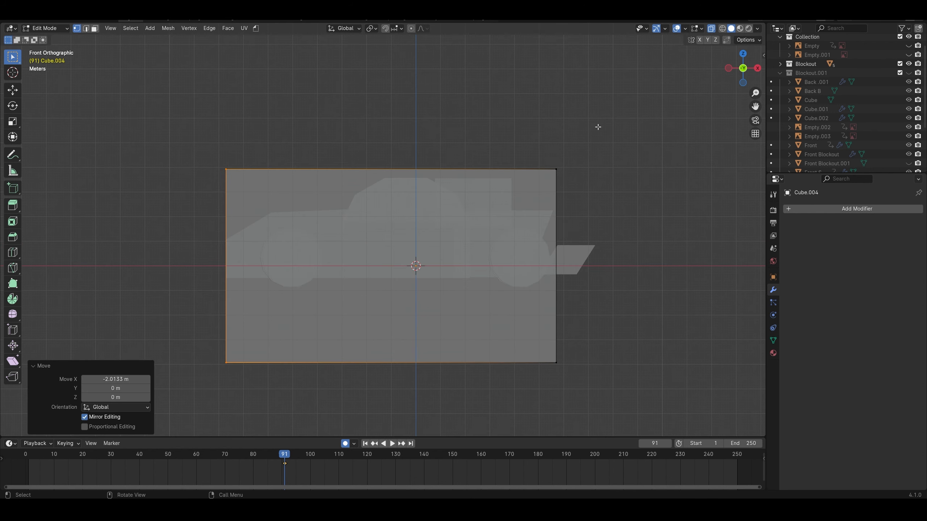
drag(589, 134, 187, 214)
key(g)
key(z)
click(197, 222)
drag(572, 320, 522, 369)
key(g)
key(z)
click(458, 256)
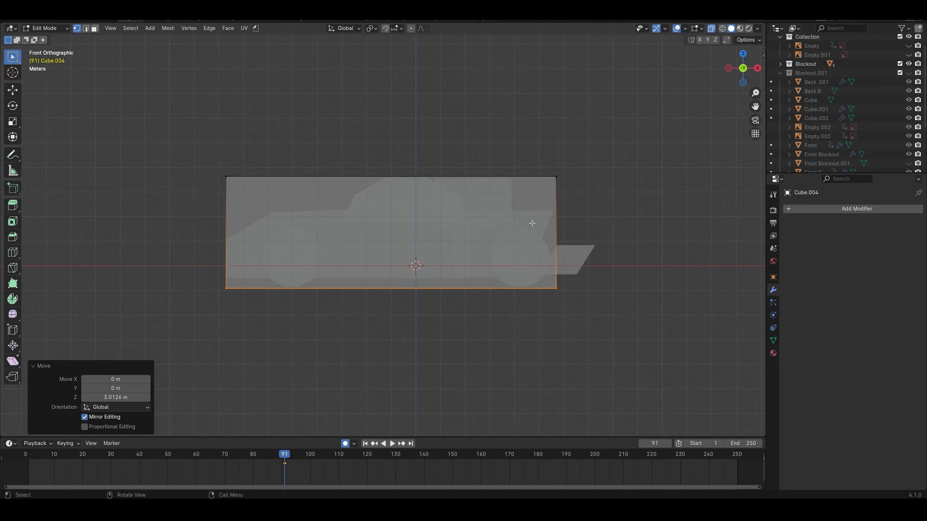
Adjust the box's rear-end vertices along X to line up with the back of the blockout's rear block
drag(583, 154, 542, 288)
key(g)
key(x)
click(532, 288)
Select the box's upper long side edge in edge mode and turn on the Edge Length measurement overlay
middle_drag(533, 288, 606, 124)
key(2)
key(alt+z)
key(a)
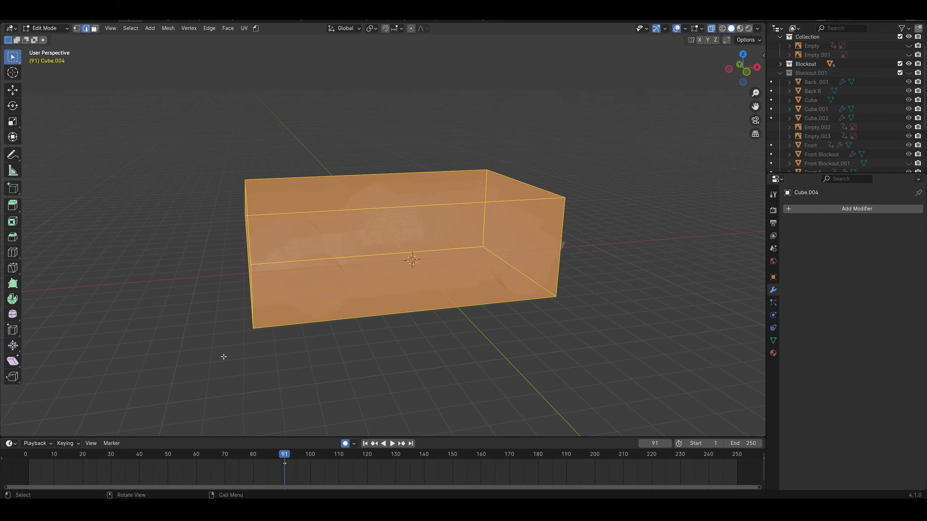
key(alt+z)
click(444, 205)
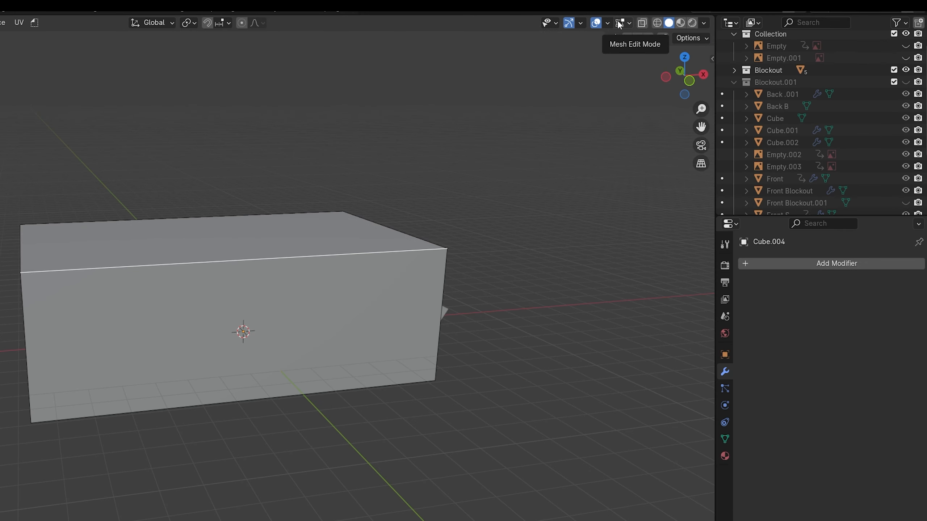
click(694, 28)
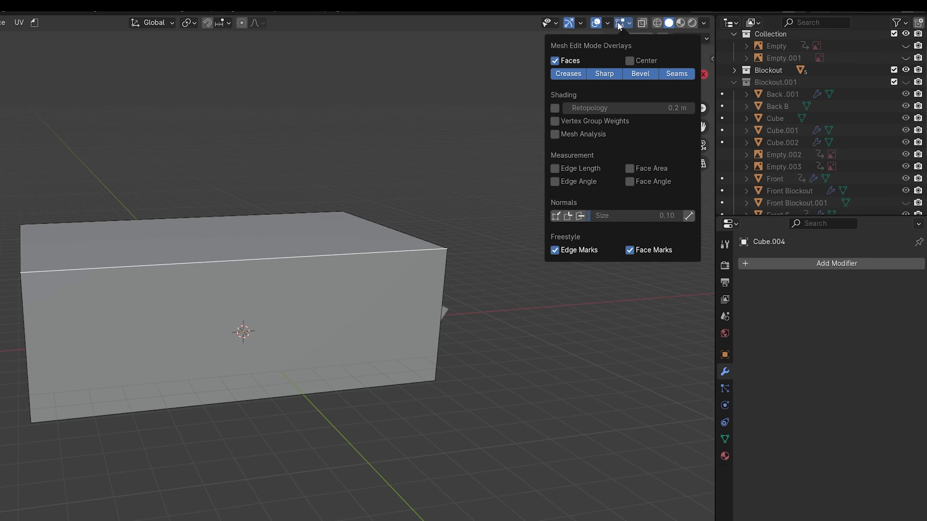
click(554, 169)
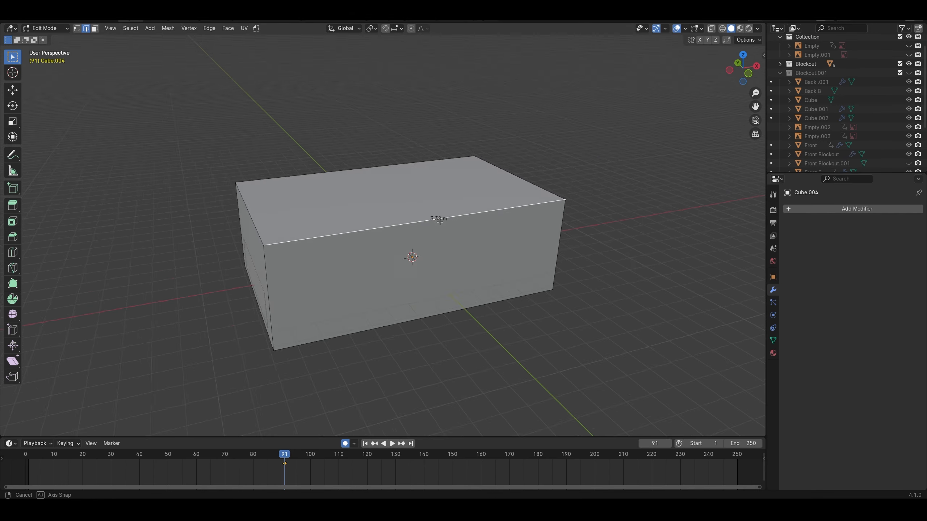
Examine the selected long edge's length from the top view with X-ray on
middle_drag(439, 219, 462, 242)
key(KP_7)
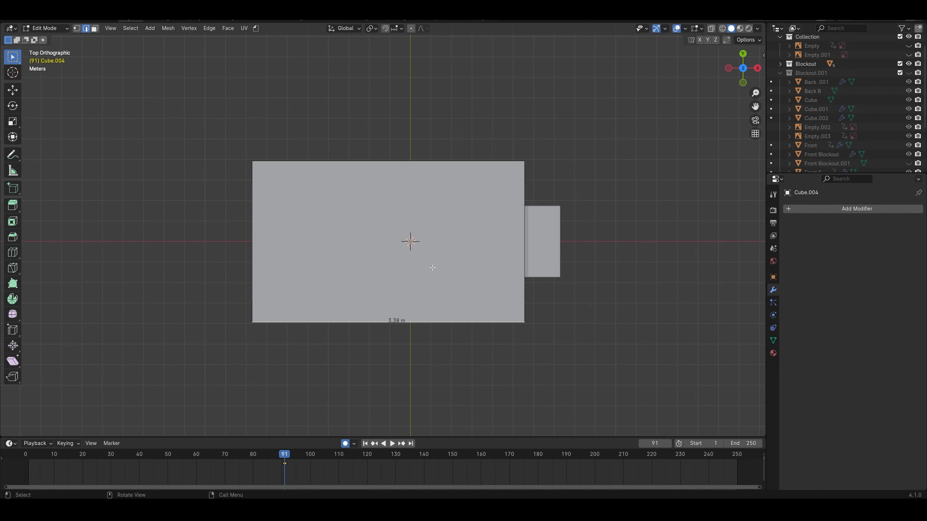
key(alt+z)
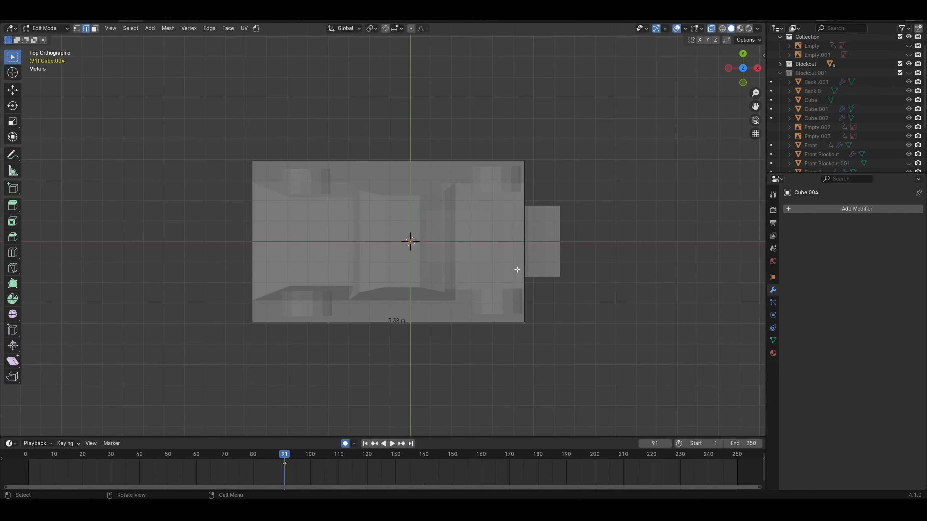
scroll(465, 354, up, 3)
shift+middle_drag(438, 377, 443, 331)
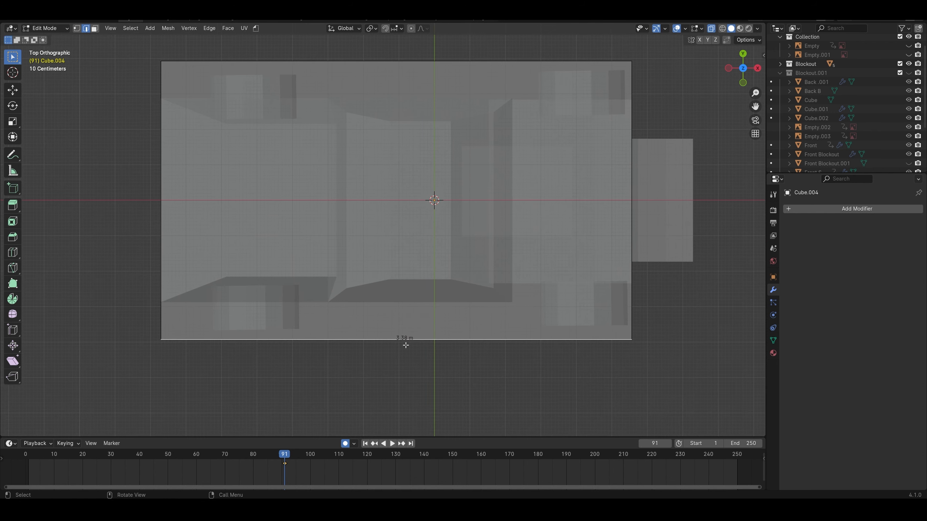
click(700, 29)
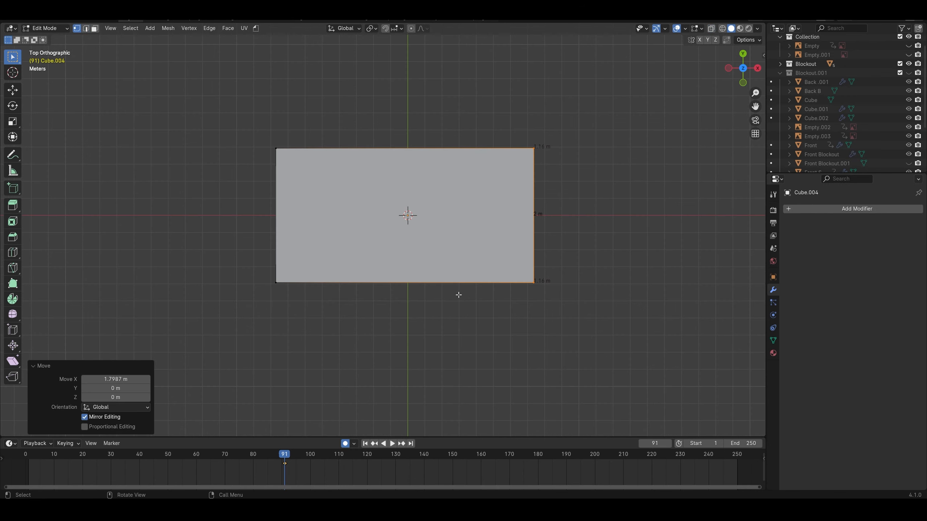
Select an upper edge of the resized box and examine its length and the car's fit inside from several angles
key(alt+z)
middle_drag(459, 294, 436, 265)
key(2)
click(426, 253)
middle_drag(422, 311, 505, 267)
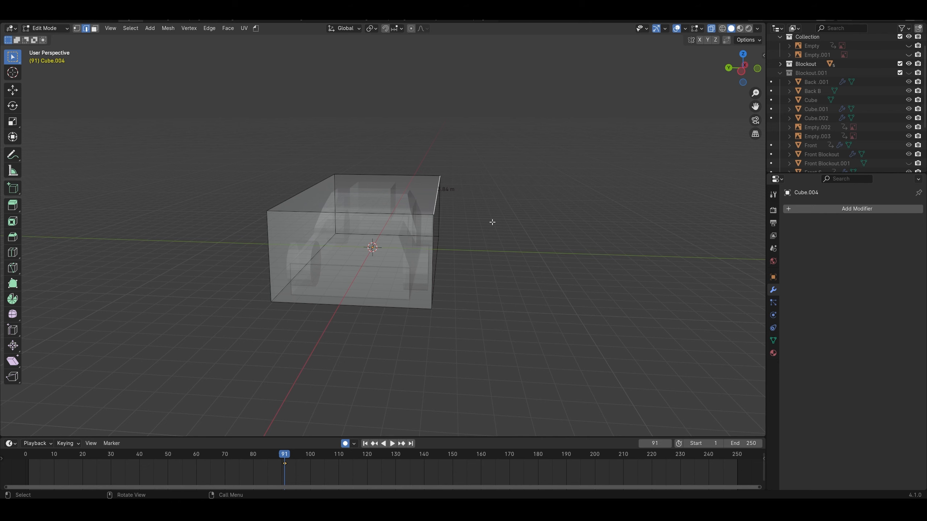
middle_drag(493, 222, 458, 289)
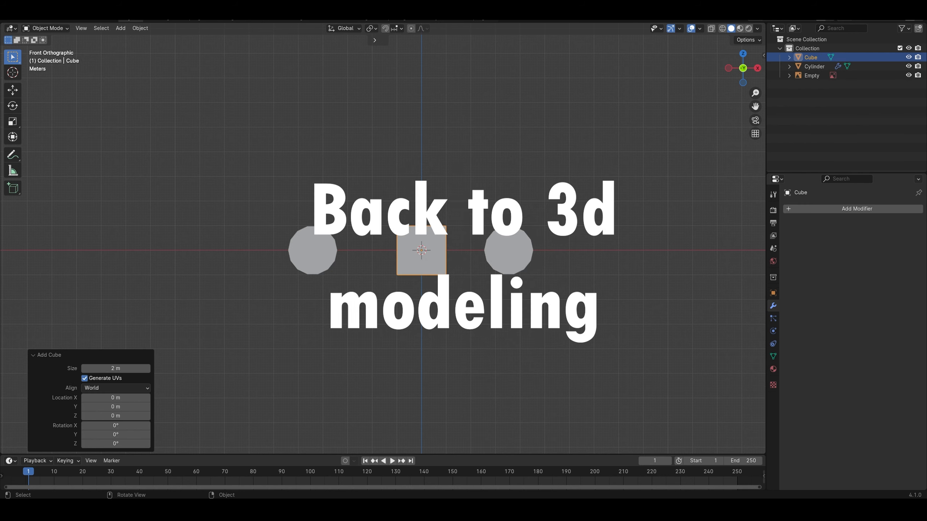
Stretch the new cube's mesh along X to nearly fill the gap between the wheels and raise it slightly along Z
key(Tab)
key(s)
key(x)
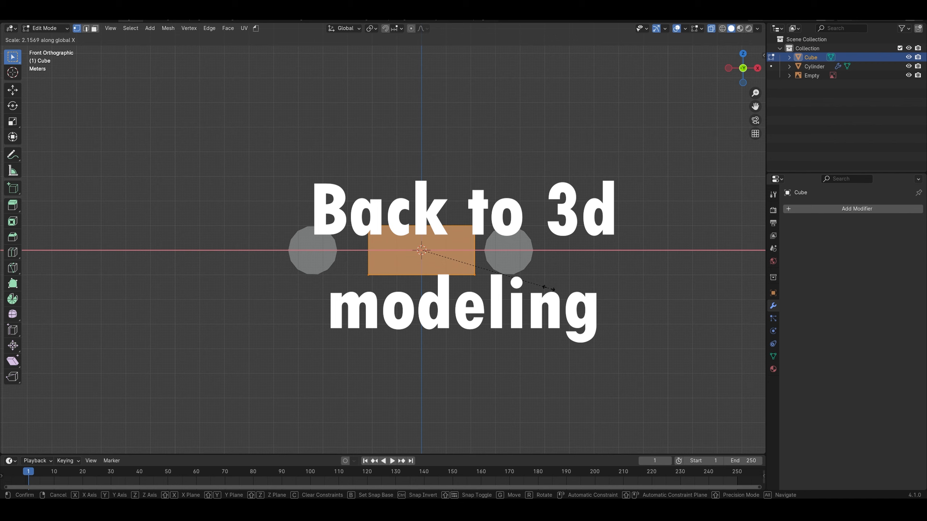
click(559, 290)
key(g)
key(z)
click(475, 263)
Move the cube's front-end vertices about -0.78 m along X and scale the whole mesh along X by about 0.8
drag(439, 177, 326, 308)
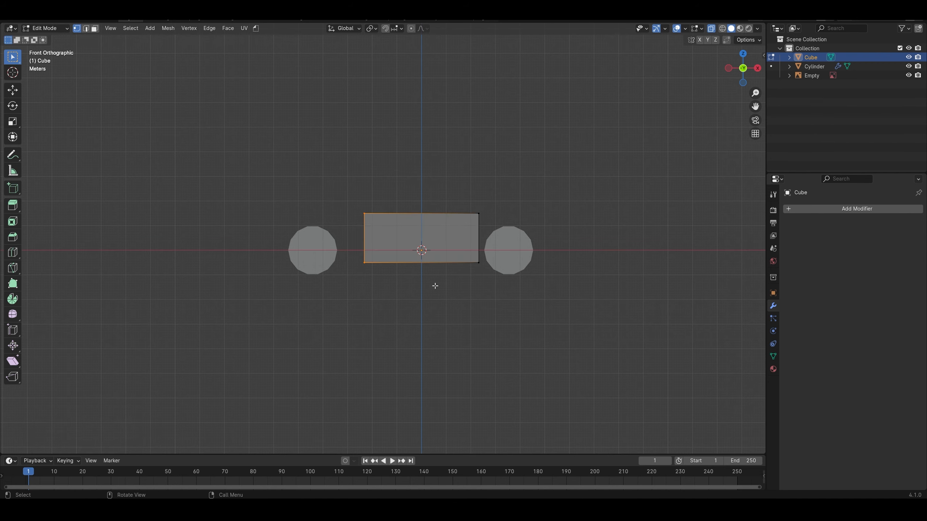
key(g)
key(x)
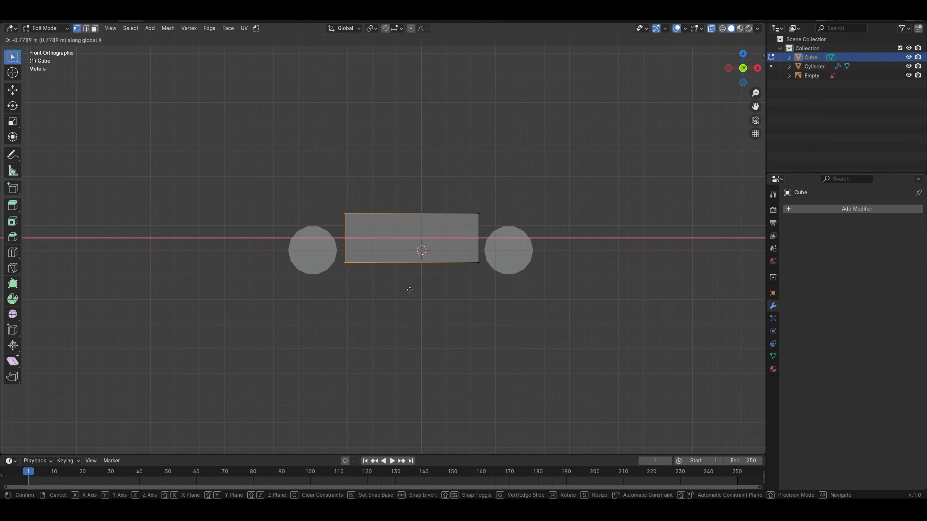
click(409, 290)
key(a)
key(s)
key(x)
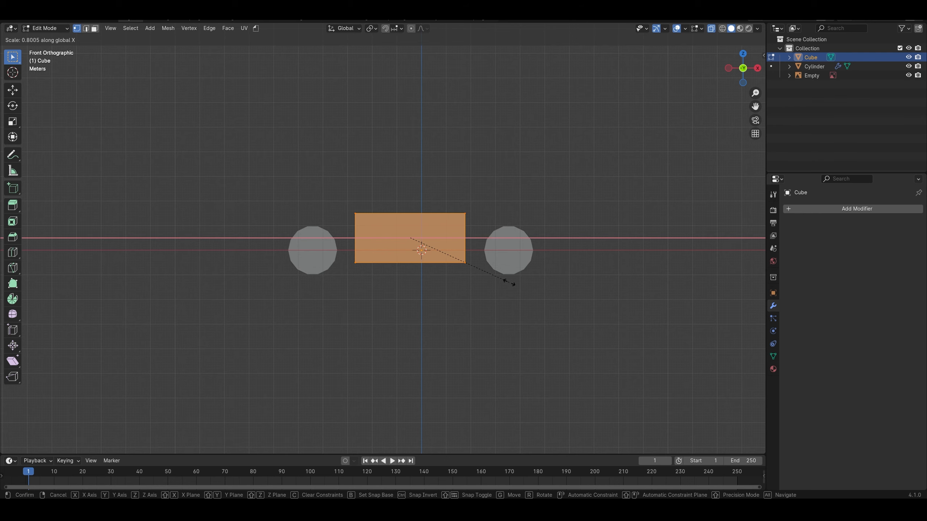
click(508, 282)
Raise the cube's top vertices 0.38208 m along Z
drag(296, 167, 512, 245)
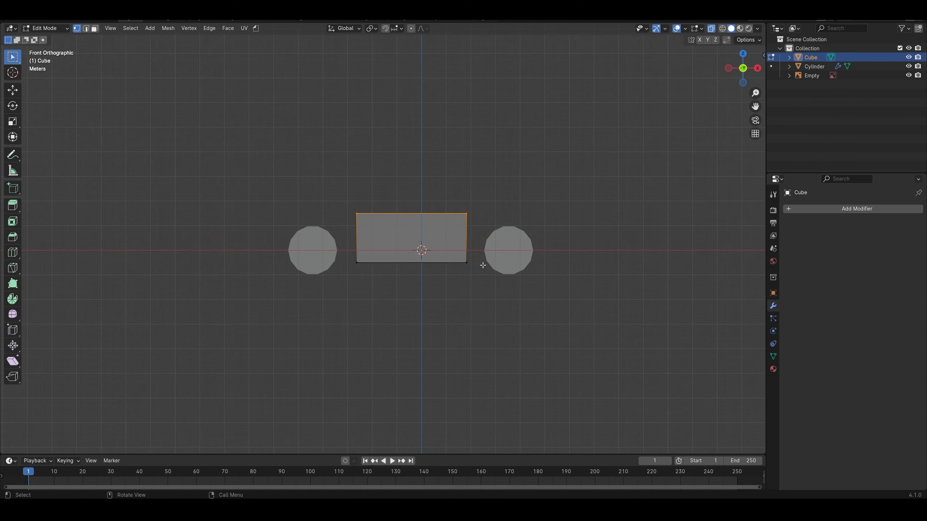
key(g)
key(z)
click(478, 258)
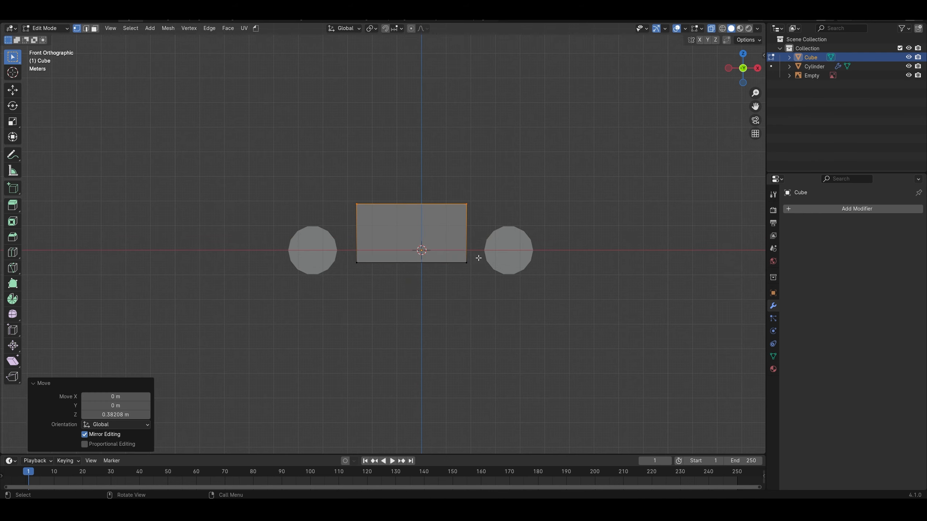
Extrude the cube's top 1.69 m upward and narrow it along X into a tapered cabin
key(e)
click(433, 213)
key(s)
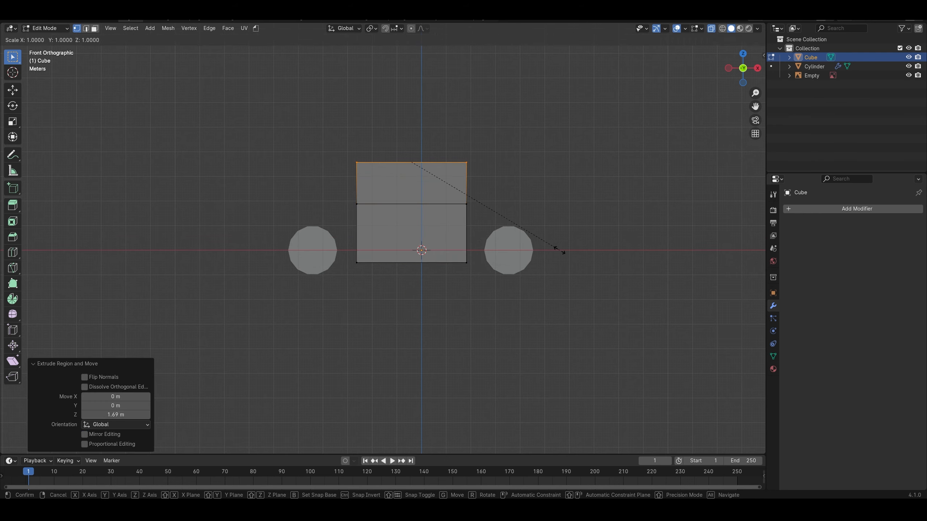
key(x)
click(497, 228)
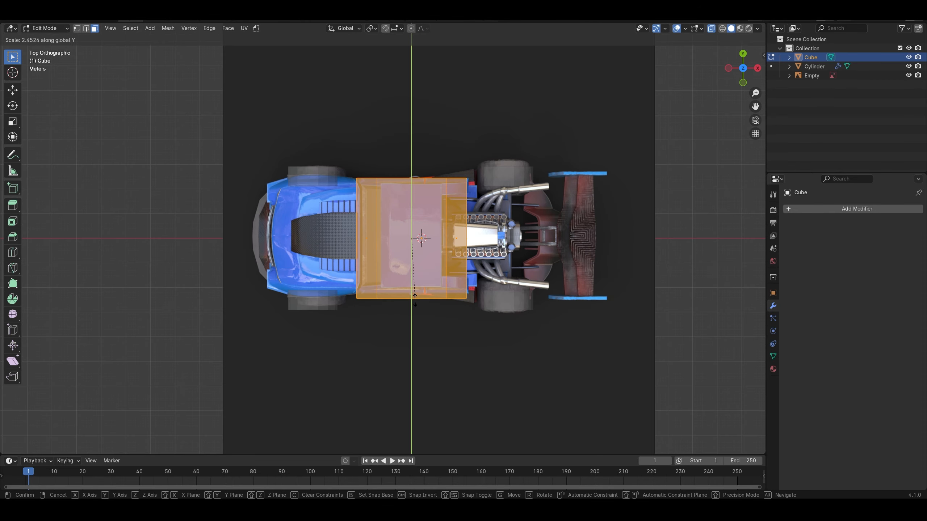
Widen the cabin mesh along Y to match the top reference image and scale its roof face to 0.793 along Y
click(419, 237)
middle_drag(419, 237, 574, 259)
click(372, 156)
key(s)
key(y)
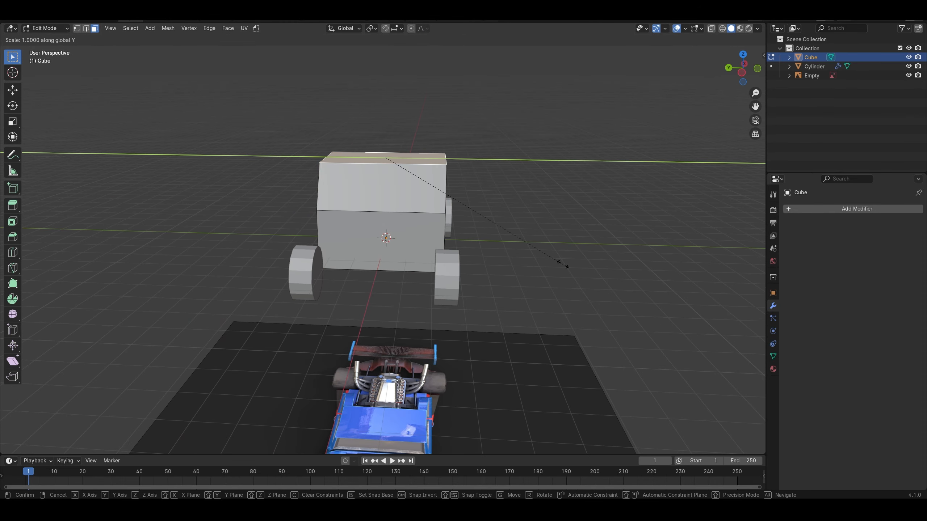
click(528, 238)
middle_drag(577, 240, 468, 229)
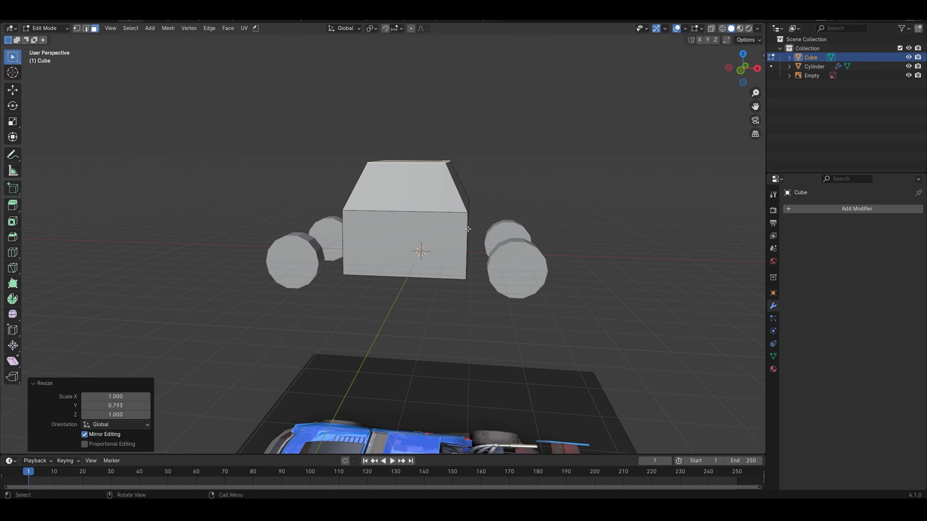
Add another cube and move its mesh about 2.8 m along X and 0.57 m along Z, directly behind the cabin
key(Tab)
key(KP_1)
key(shift+a)
mouse_move(507, 201)
click(616, 213)
key(Tab)
key(g)
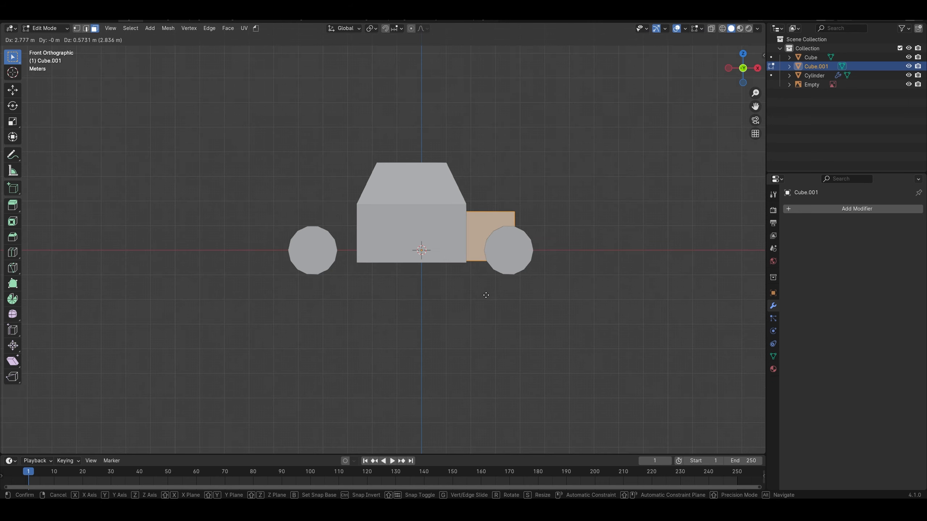
click(487, 295)
Align the rear cube's bottom vertices with the cabin's base and raise its top vertices along Z
key(1)
key(alt+z)
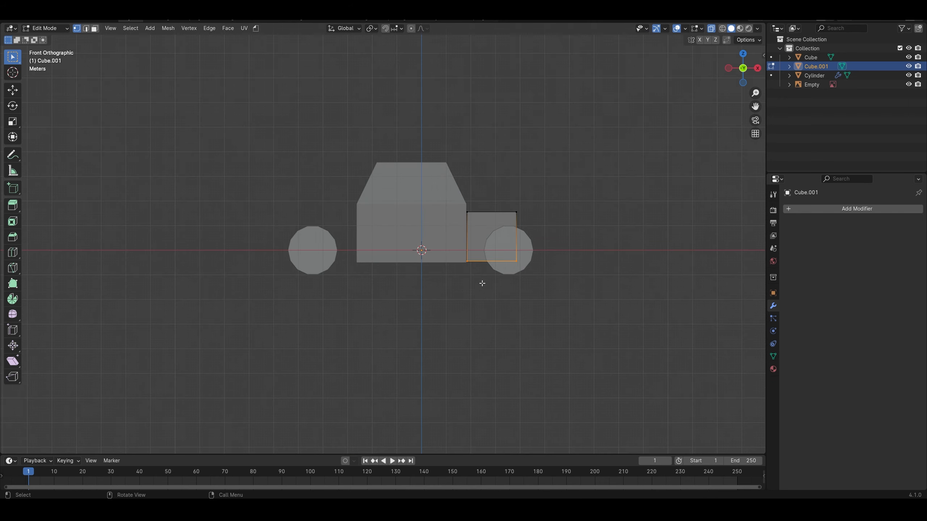
key(g)
key(z)
click(482, 284)
key(g)
key(z)
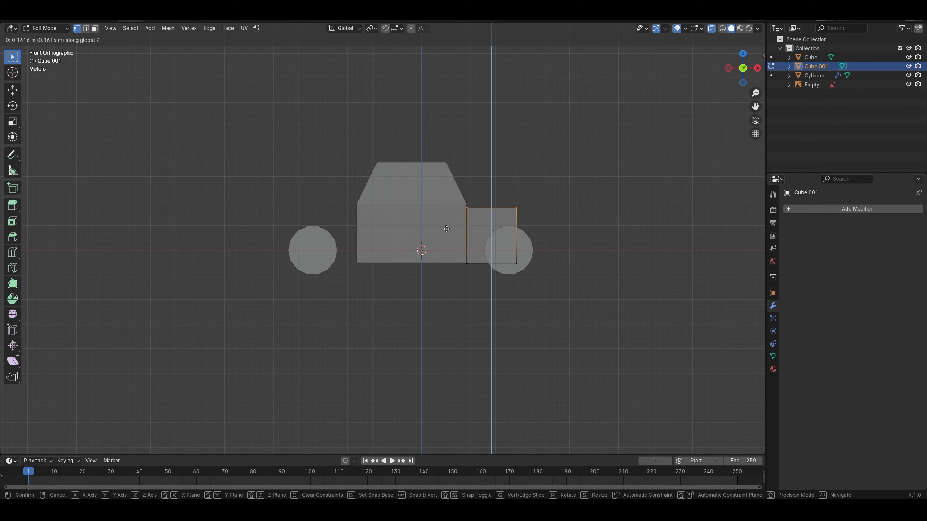
click(448, 214)
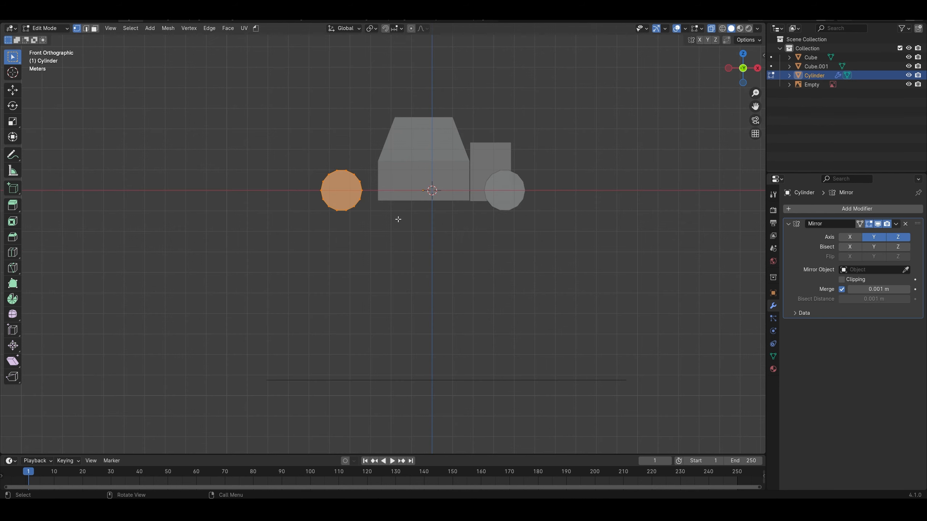
Scale up the cylinder wheels slightly and raise the cabin's middle row of vertices along Z
key(s)
click(406, 201)
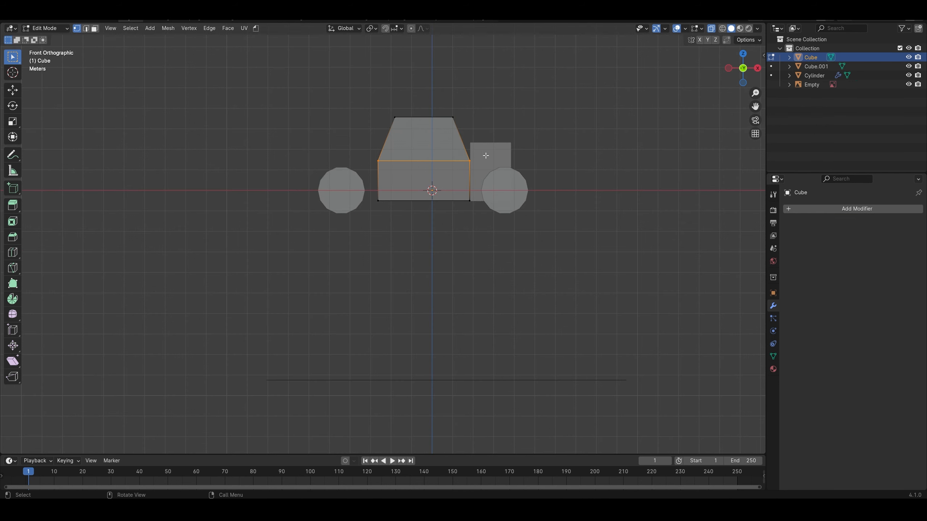
drag(486, 156, 357, 175)
key(g)
key(z)
click(358, 168)
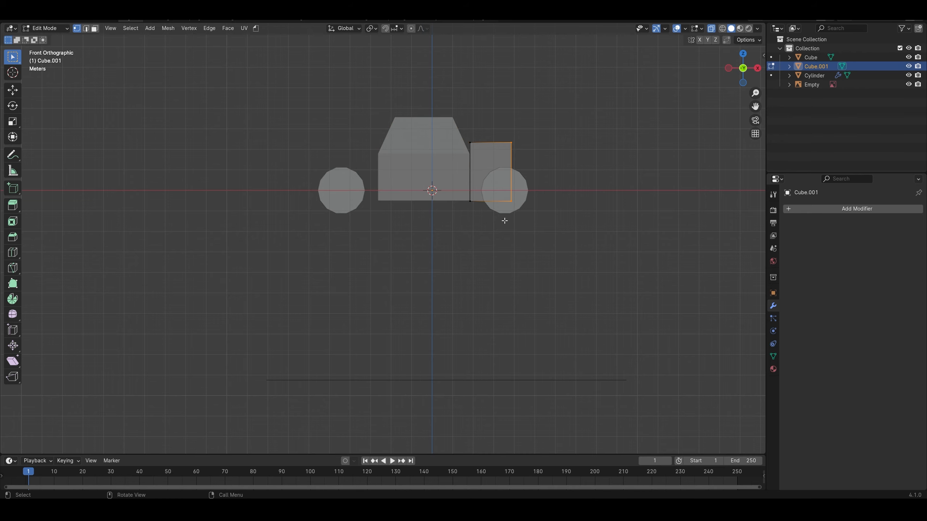
Extend the rear cube by moving its back-end vertices 1.9751 m along X, past the rear wheel
key(g)
key(x)
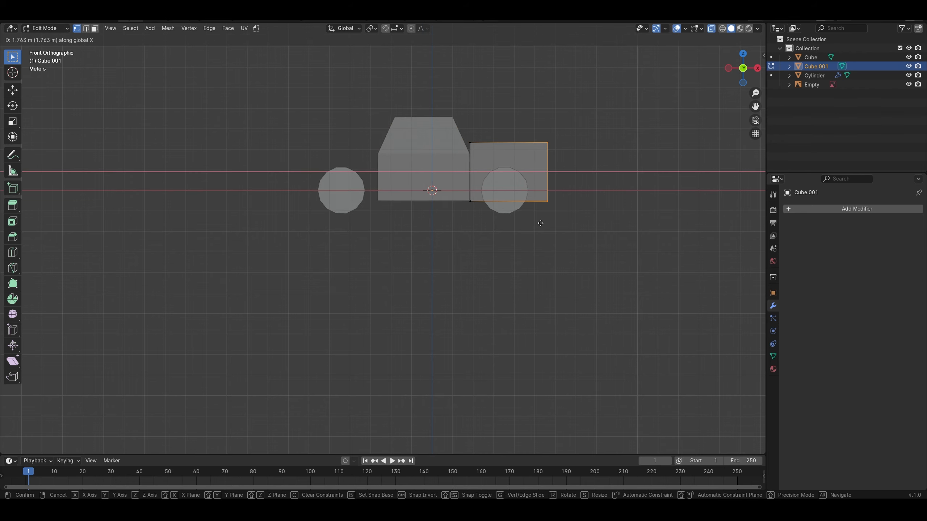
click(548, 219)
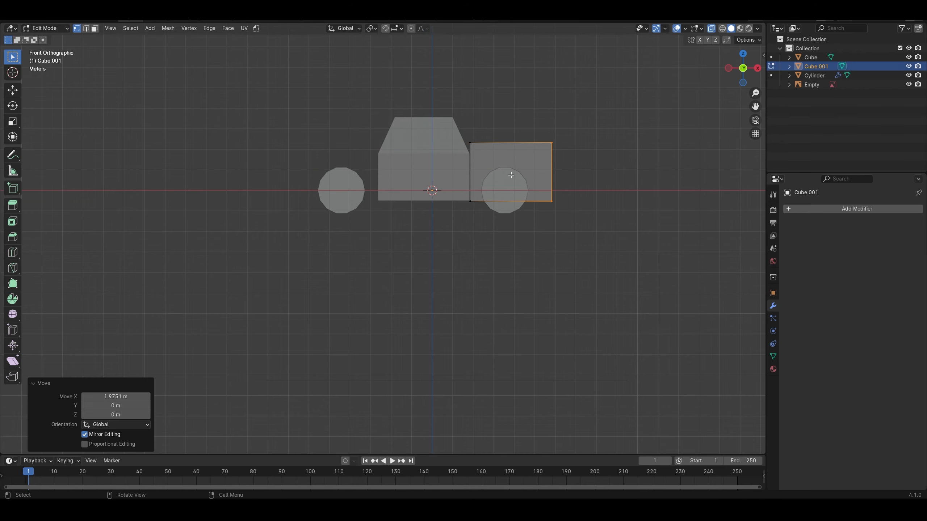
Scale the cabin roof's front and rear edges by 1.790 along X
key(s)
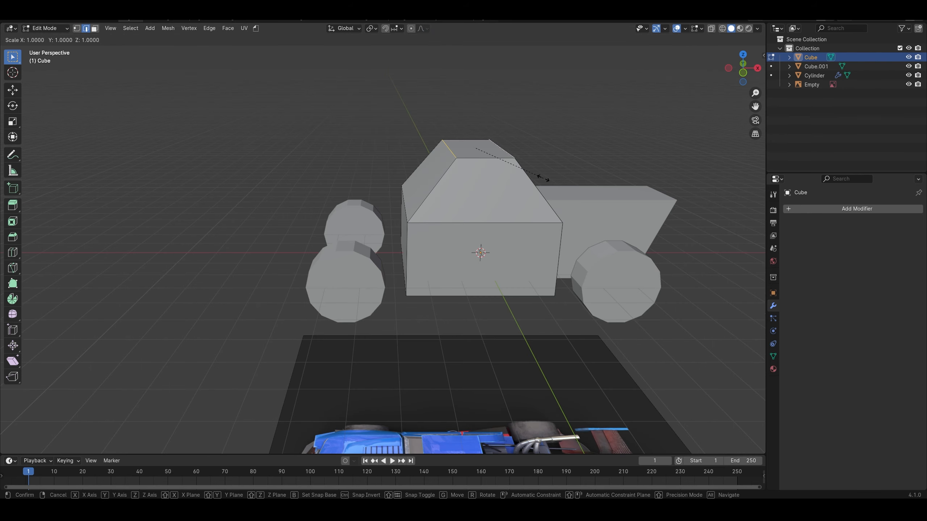
key(x)
click(603, 202)
Bevel the cabin roof's front and rear edges with one segment and fine-tune the bevel width in the front view
key(ctrl+b)
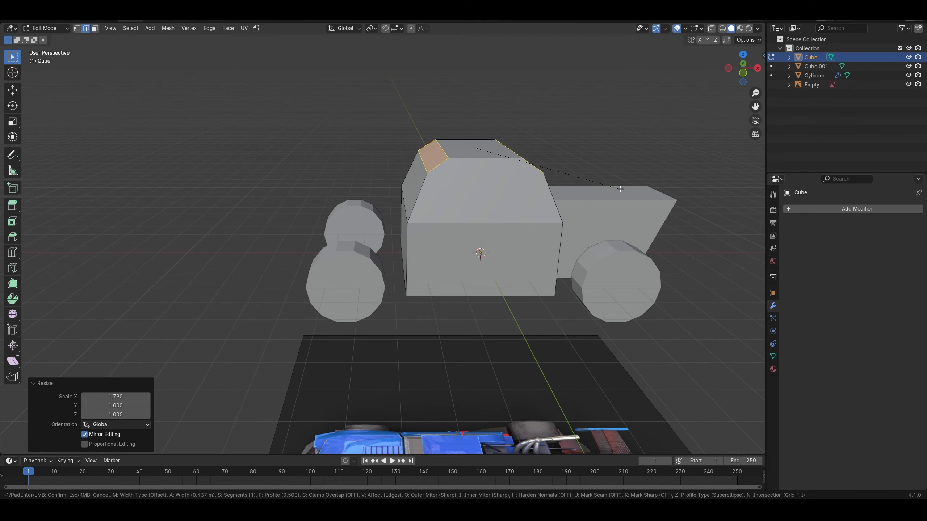
click(633, 190)
key(KP_1)
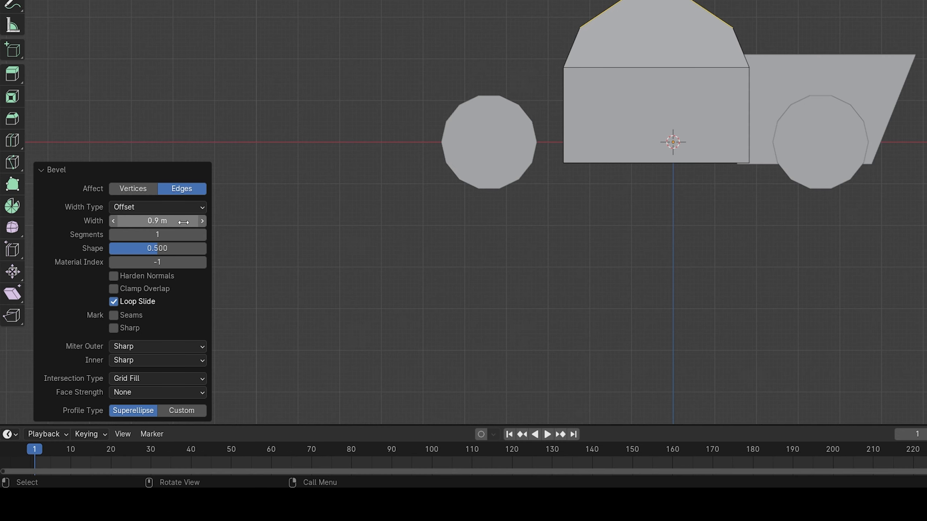
drag(115, 309, 97, 309)
click(541, 110)
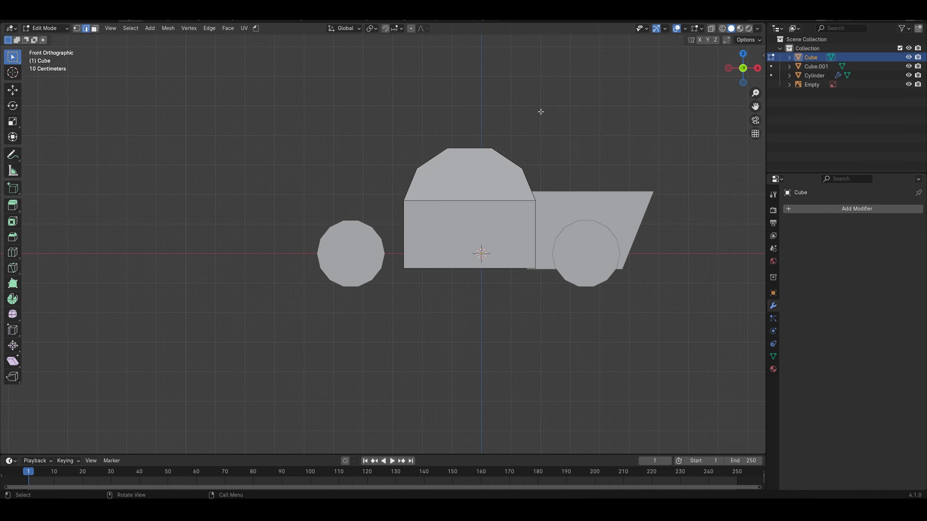
key(Tab)
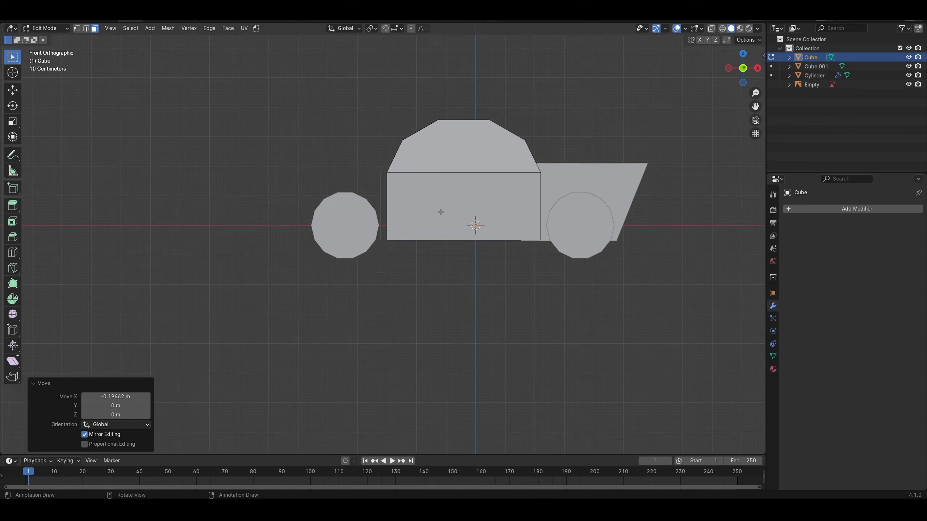
Extrude the cabin's front face 3.331 m over the front wheel and add a centred horizontal loop cut around it
shift+middle_drag(441, 211, 461, 157)
key(e)
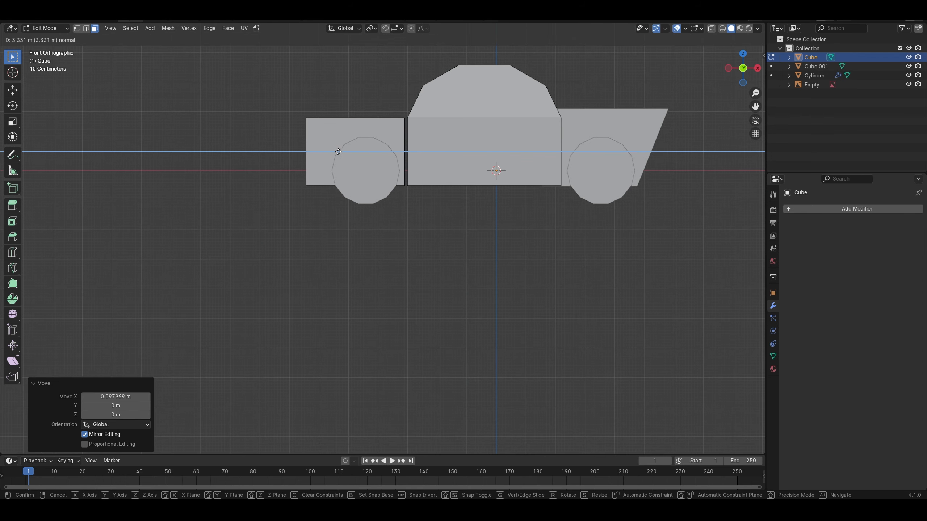
click(338, 152)
key(ctrl+r)
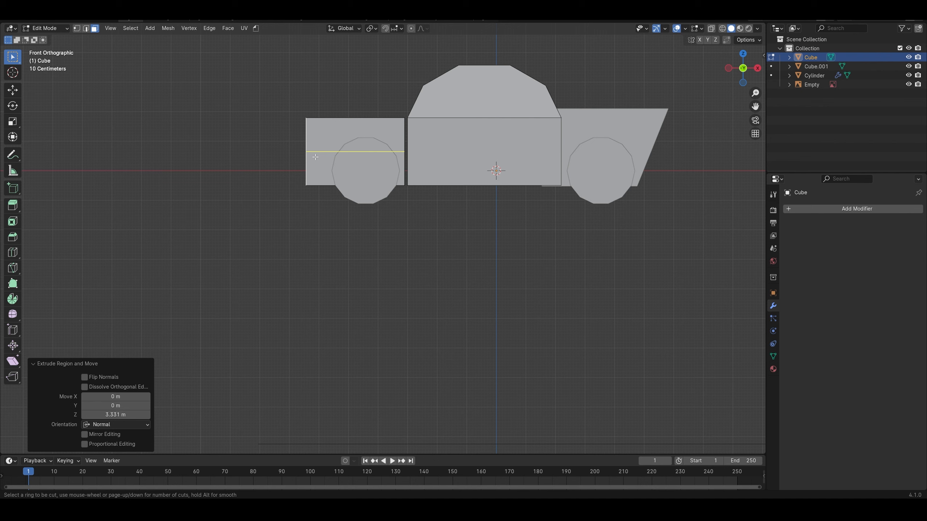
click(322, 144)
right_click(323, 144)
Move the front block's upper front vertices 1.8614 m along X to slope the hood
key(1)
key(alt+z)
drag(322, 105, 286, 131)
key(g)
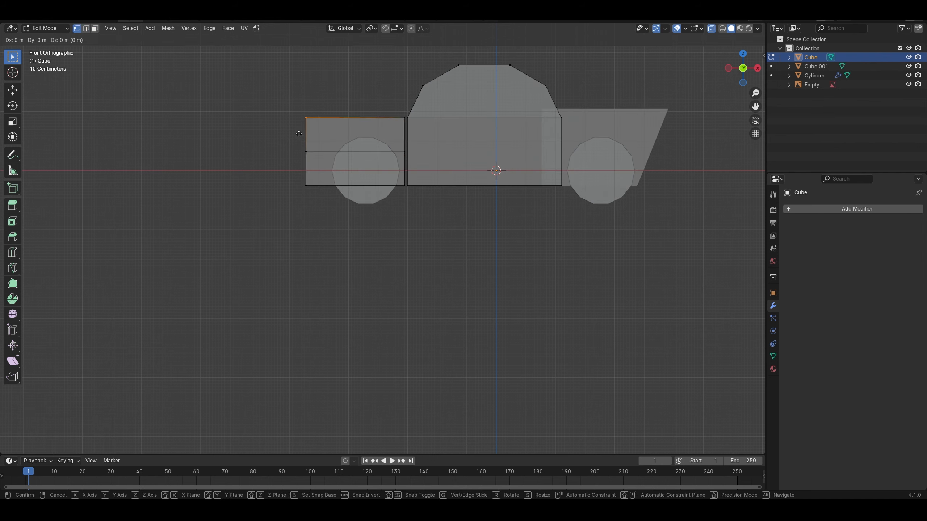
key(x)
click(361, 138)
key(alt+z)
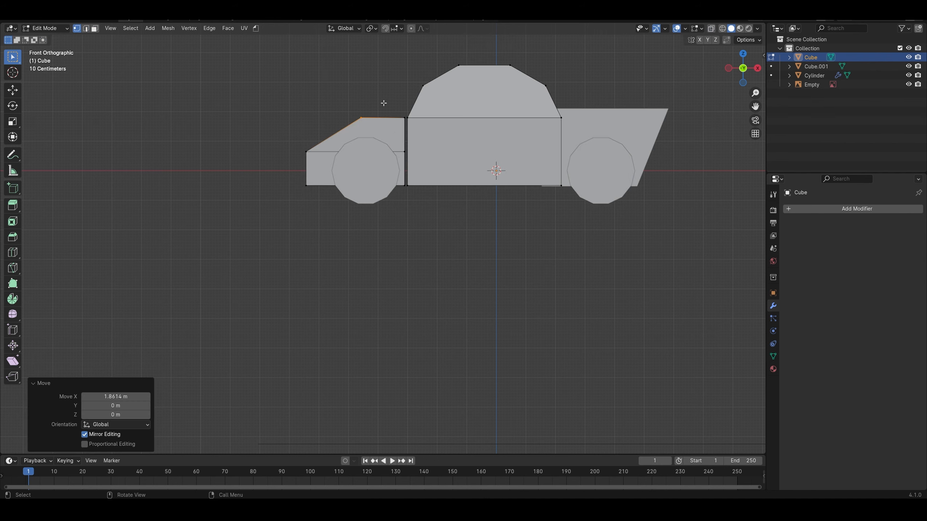
Move all of the front block's front-end vertices -0.44086 m along X to lengthen the nose
drag(384, 102, 261, 232)
key(alt+z)
key(g)
key(x)
click(331, 196)
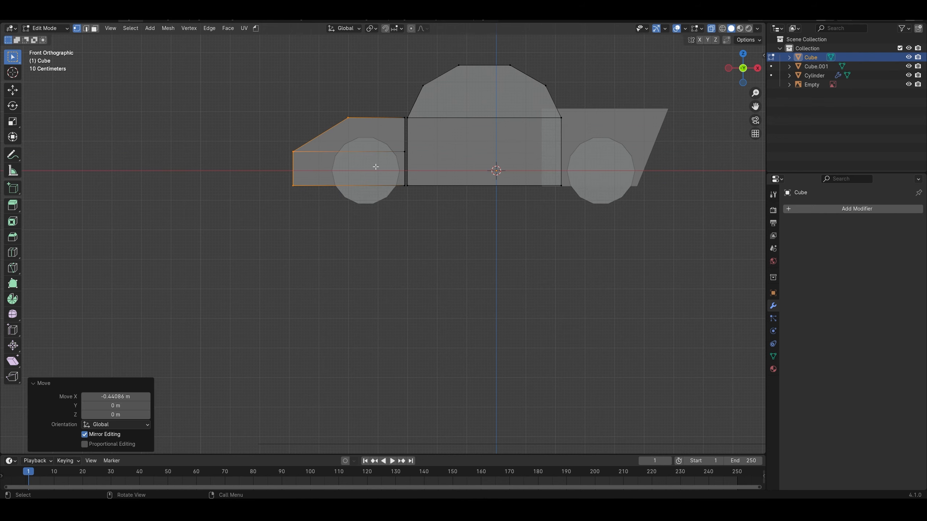
Select the whole linked front block and move it about 0.086 m along X against the cabin
key(ctrl+l)
key(g)
key(x)
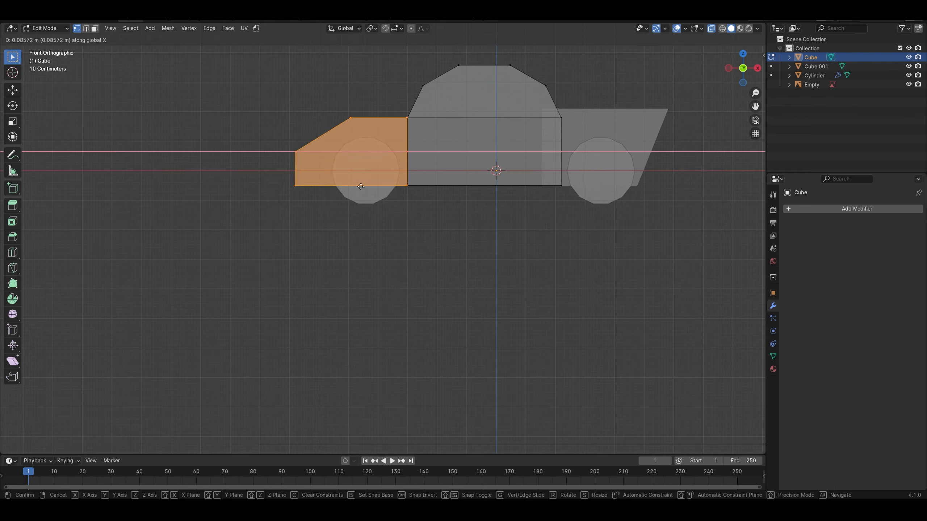
click(361, 187)
key(alt+z)
key(Tab)
Scale up the mirrored cylinder wheels slightly in Edit Mode
middle_drag(420, 221, 469, 223)
click(372, 199)
key(Tab)
key(alt+z)
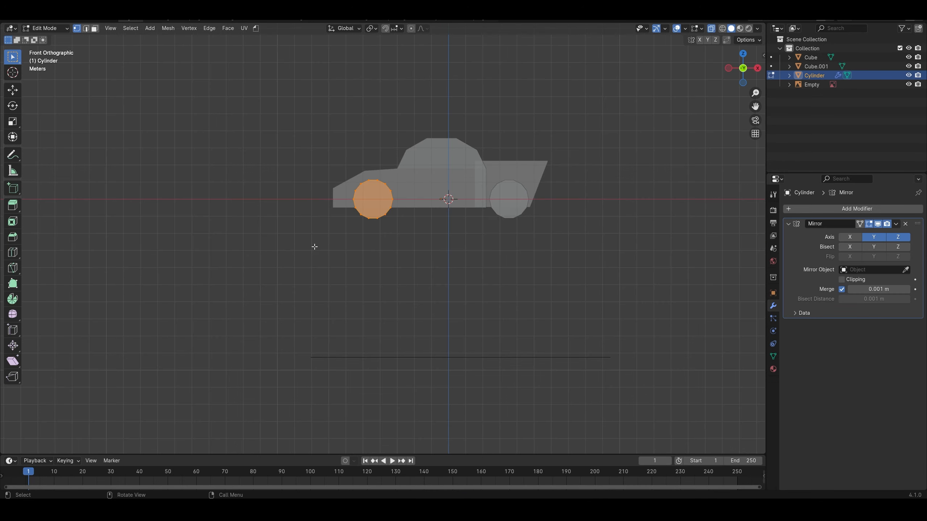
key(s)
click(390, 247)
key(Tab)
key(alt+z)
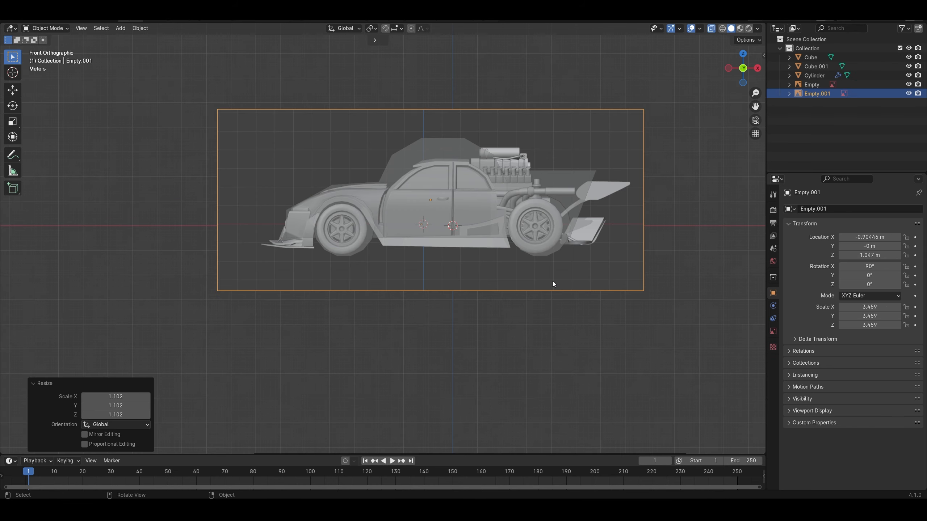
Reposition the side-view reference image over the blockout and scale it by 0.939
click(522, 277)
key(g)
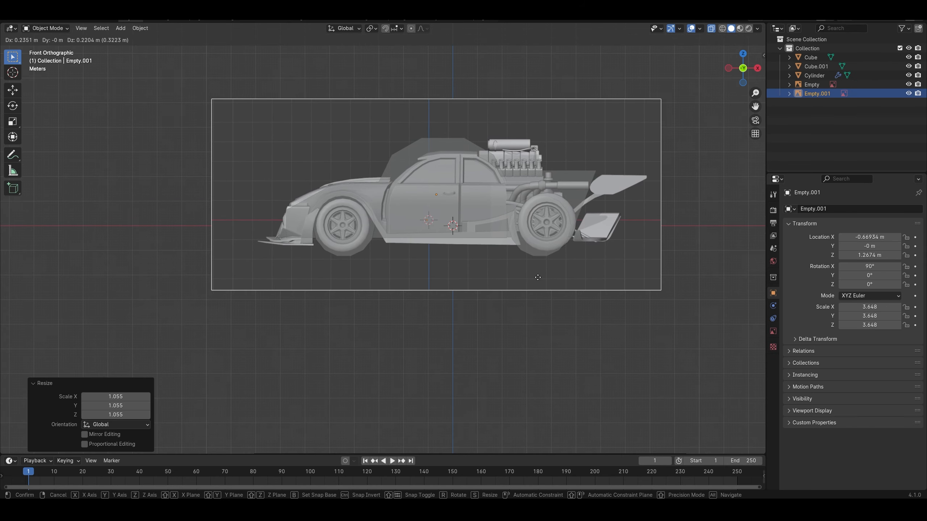
click(536, 277)
key(s)
click(573, 307)
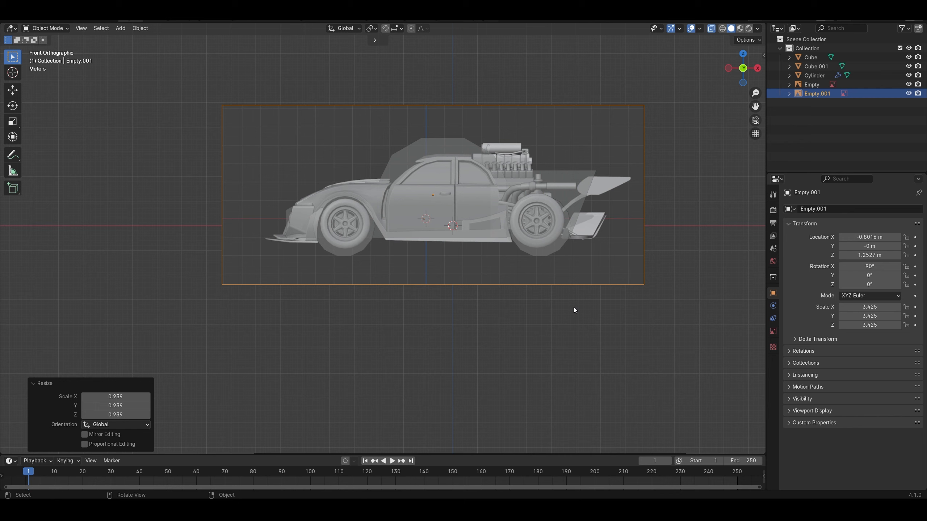
Move the side reference image 0.058782 m along X and -0.20574 m along Z, and lower it slightly more along Z
key(g)
click(536, 298)
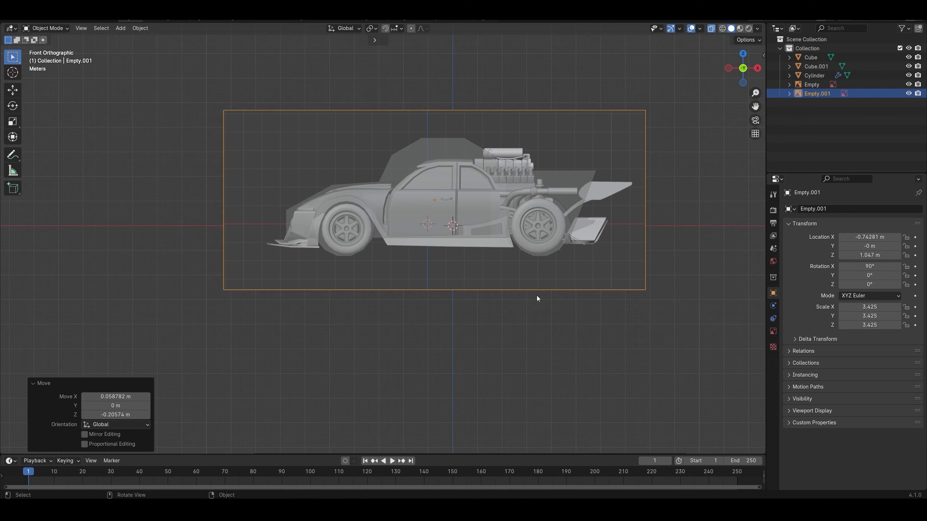
key(g)
key(z)
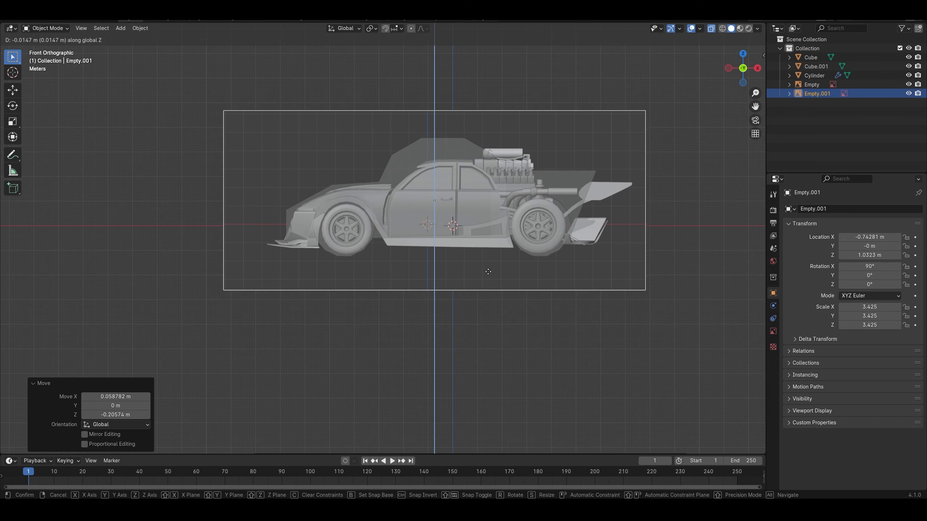
click(488, 276)
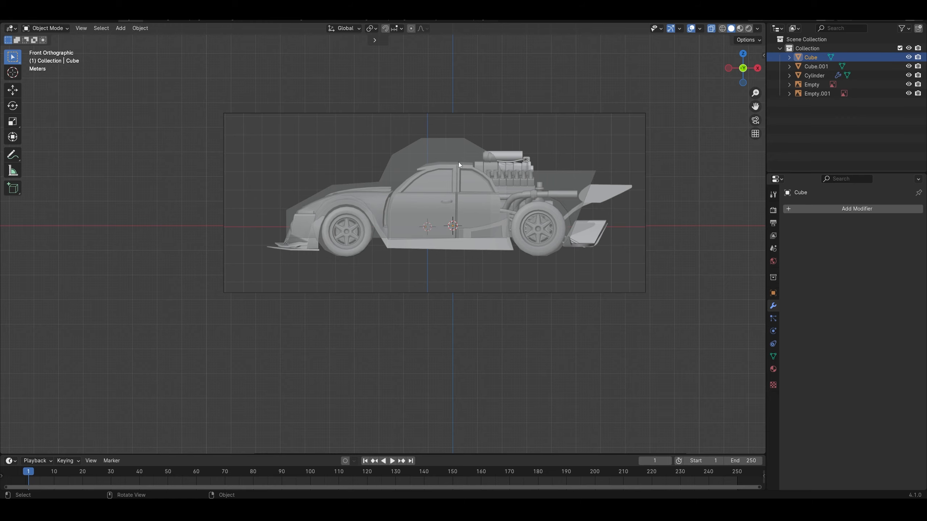
Move the side reference image 19.937 m along Y behind the car and return to the front view
middle_drag(458, 162, 408, 209)
key(g)
key(y)
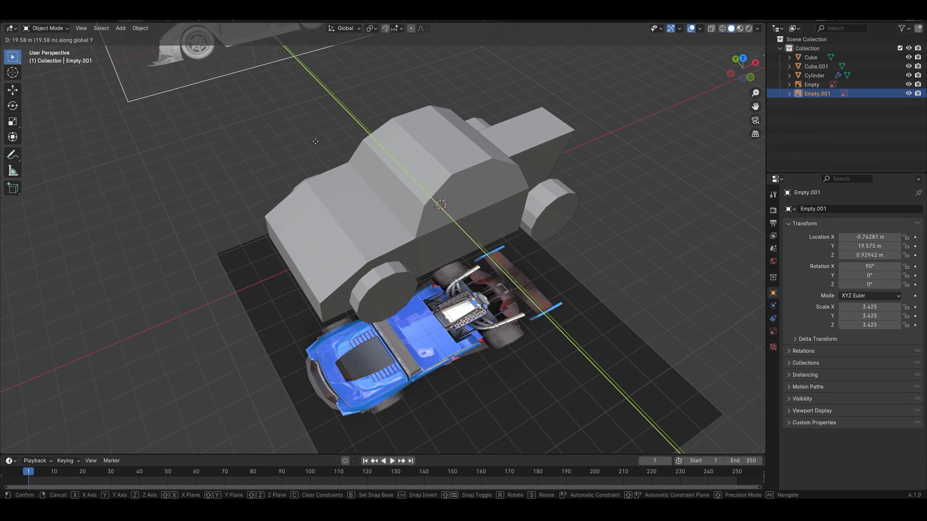
click(310, 135)
key(KP_1)
Scale the side reference image by 1.167 and move it about -0.235 m along X and 0.764 m along Z
click(455, 210)
click(543, 235)
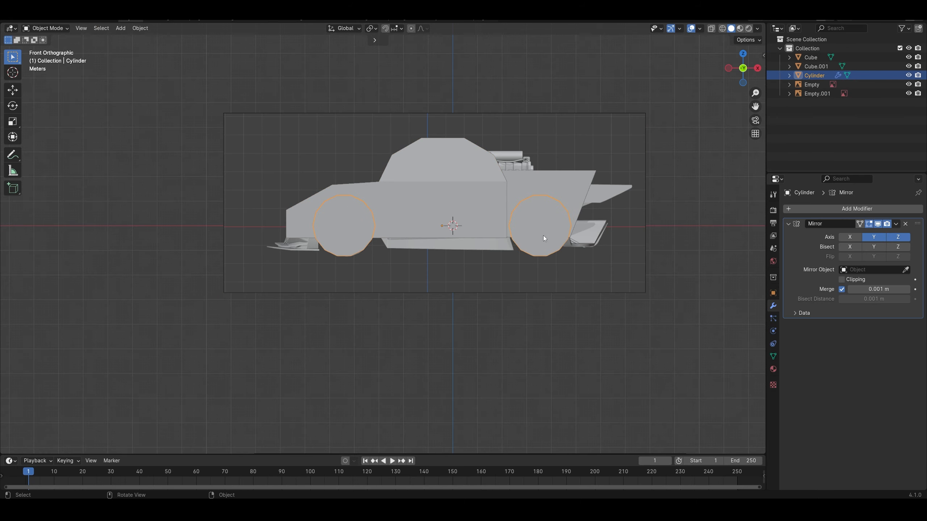
key(Tab)
key(alt+z)
key(Tab)
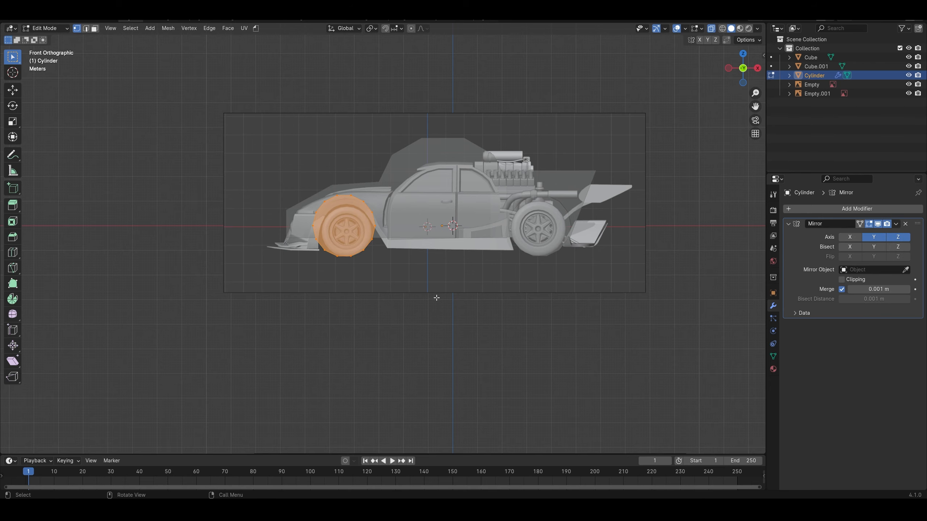
click(645, 292)
key(s)
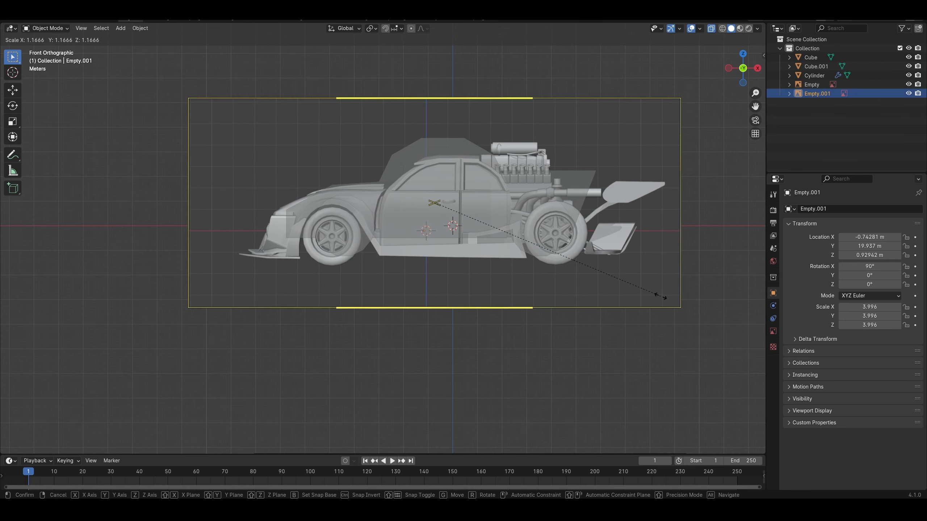
click(558, 281)
key(g)
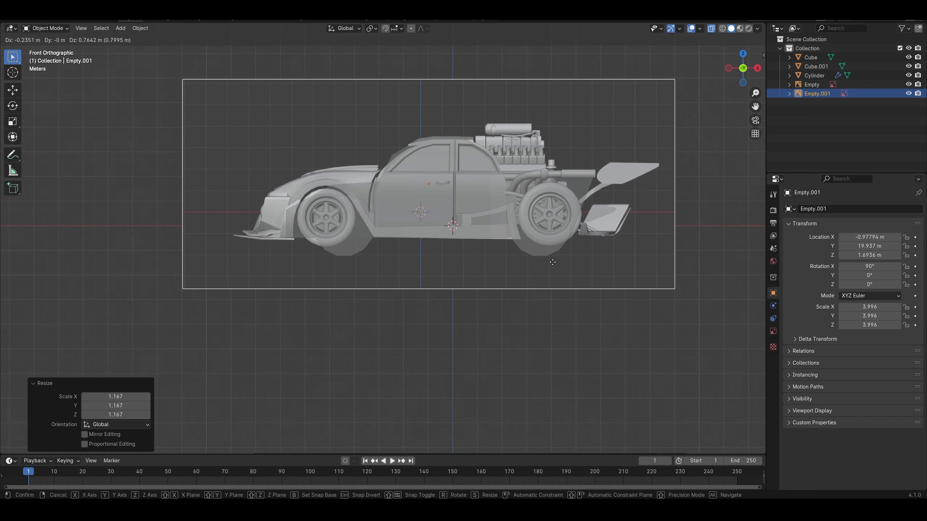
click(552, 262)
Fit the mirrored cylinder wheels to the wheels in the side reference image
key(alt+z)
click(337, 233)
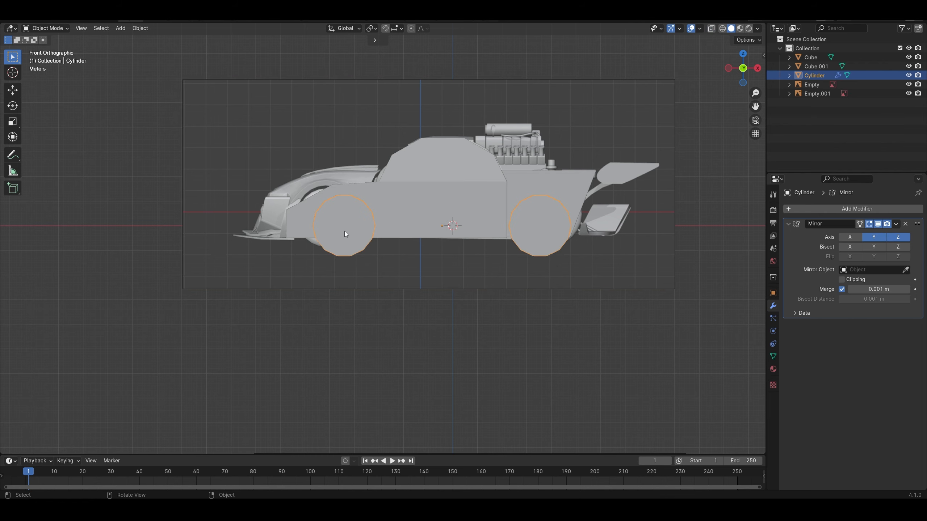
key(Tab)
key(alt+z)
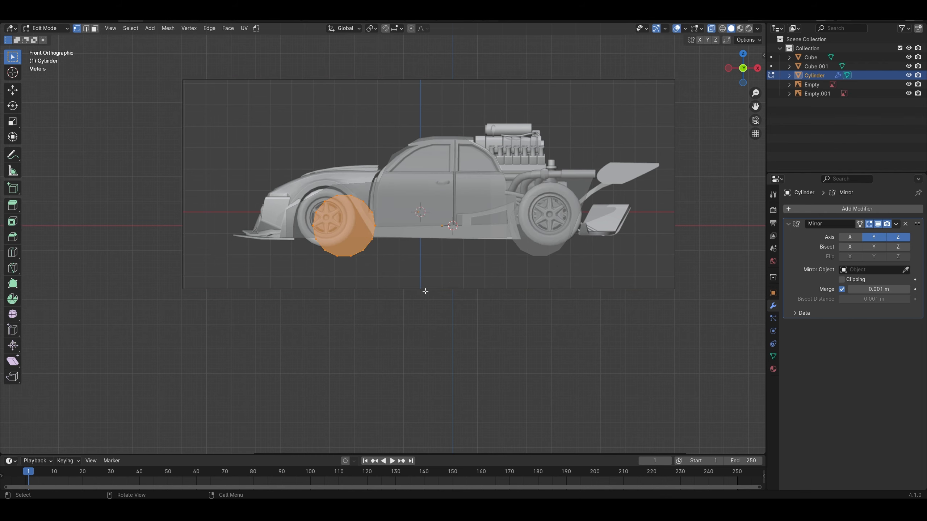
key(Tab)
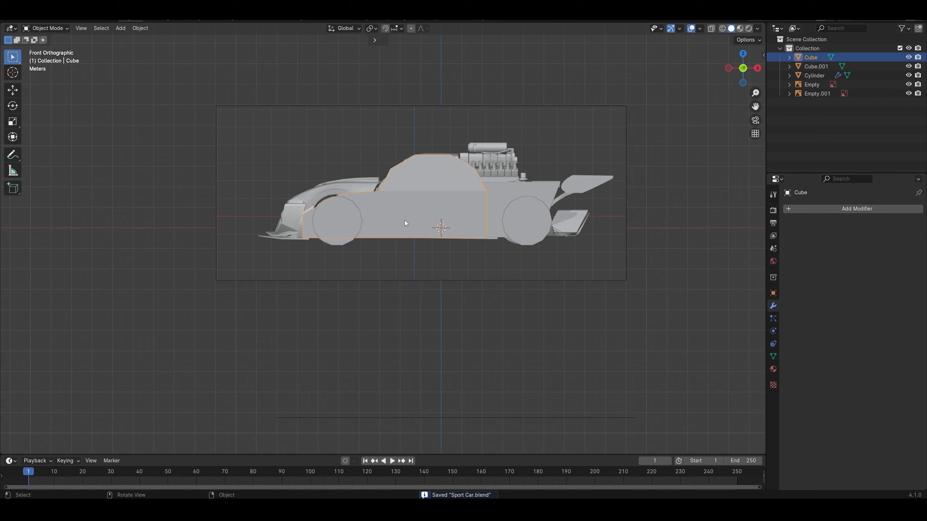
Move the front block's front-end vertices about -0.96 m along X toward the reference car's nose
click(426, 248)
key(alt+z)
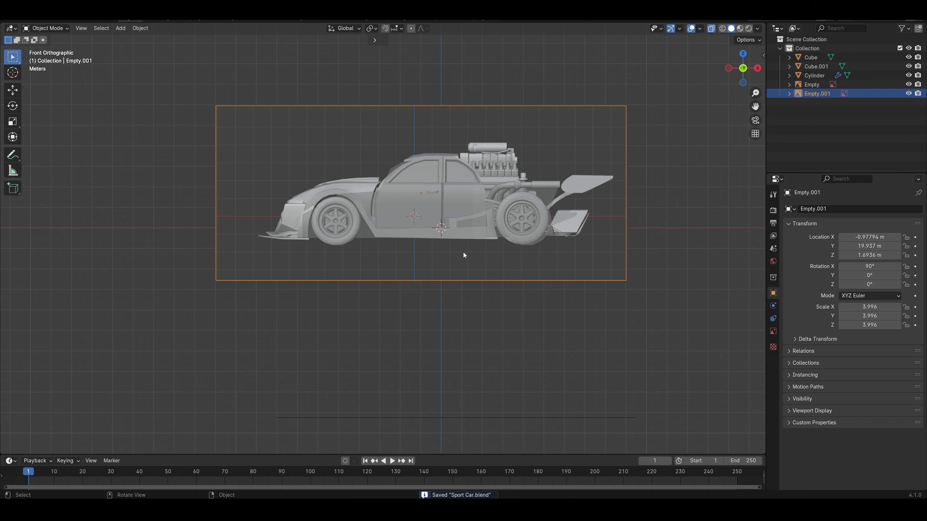
click(393, 211)
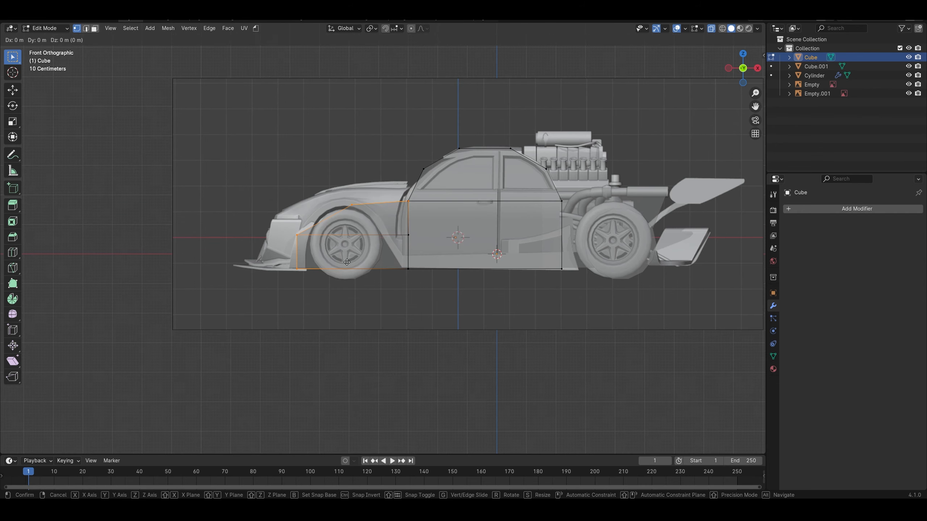
key(x)
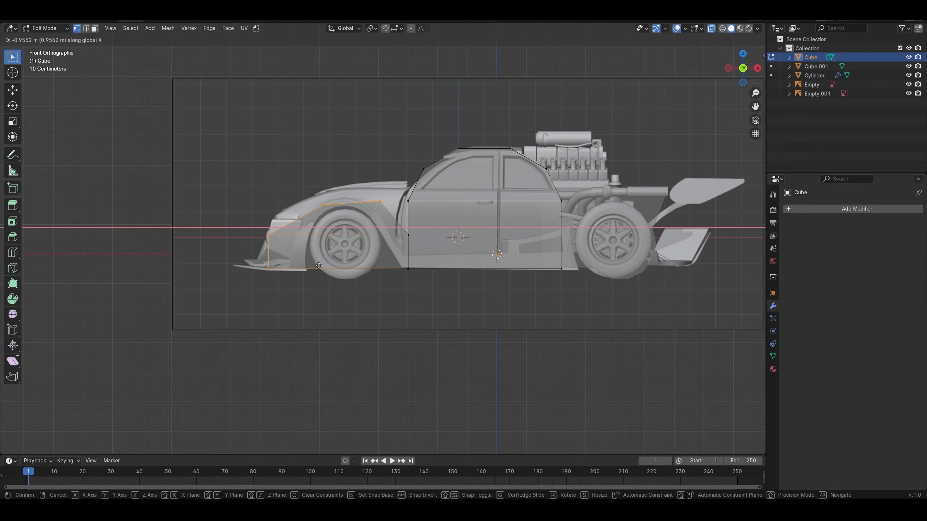
click(317, 263)
Raise the hood's upper vertices 0.50209 m along Z to match the reference hood line
click(324, 205)
shift+click(380, 201)
key(g)
key(z)
click(353, 218)
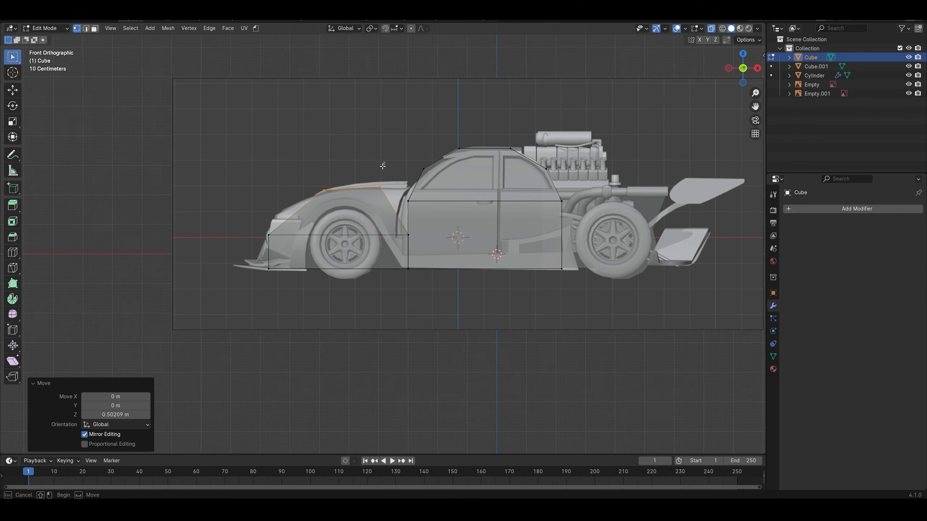
Move the hood's rear upper vertices 1.0409 m along X and nudge them slightly further to meet the windshield
key(g)
key(x)
click(422, 203)
key(x)
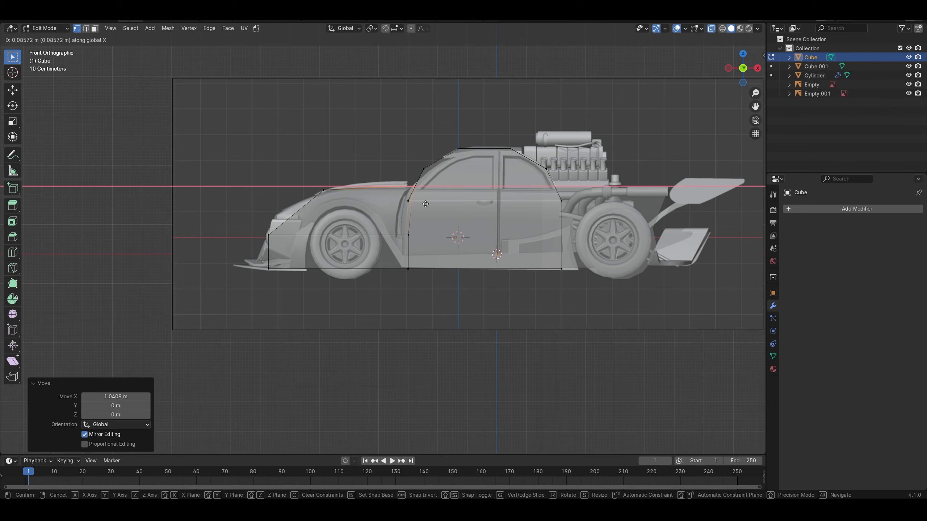
click(426, 203)
Raise the front block's middle row of vertices 0.41637 m along Z
drag(425, 219, 250, 245)
key(g)
key(z)
click(250, 233)
key(alt+z)
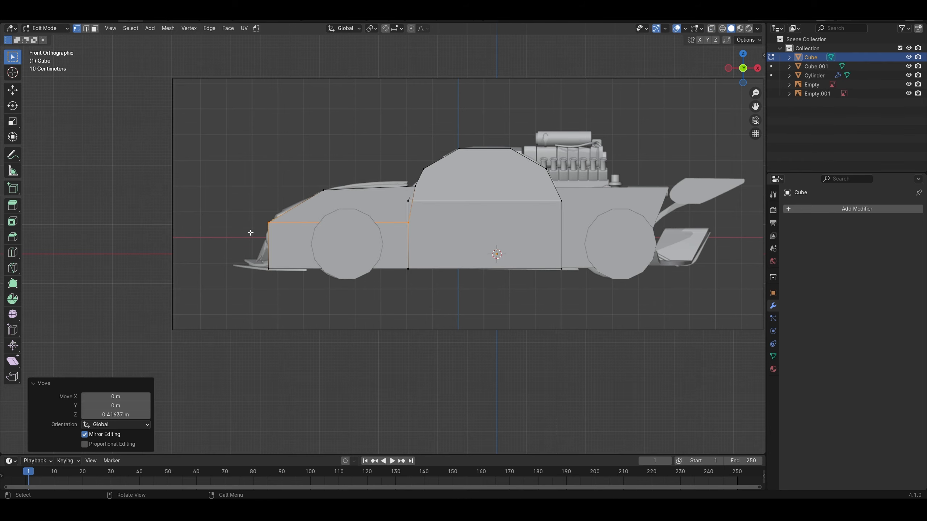
Scale the hood's top face along Y and refine its width with a second Y scale
middle_drag(272, 233, 340, 245)
key(3)
click(434, 200)
key(s)
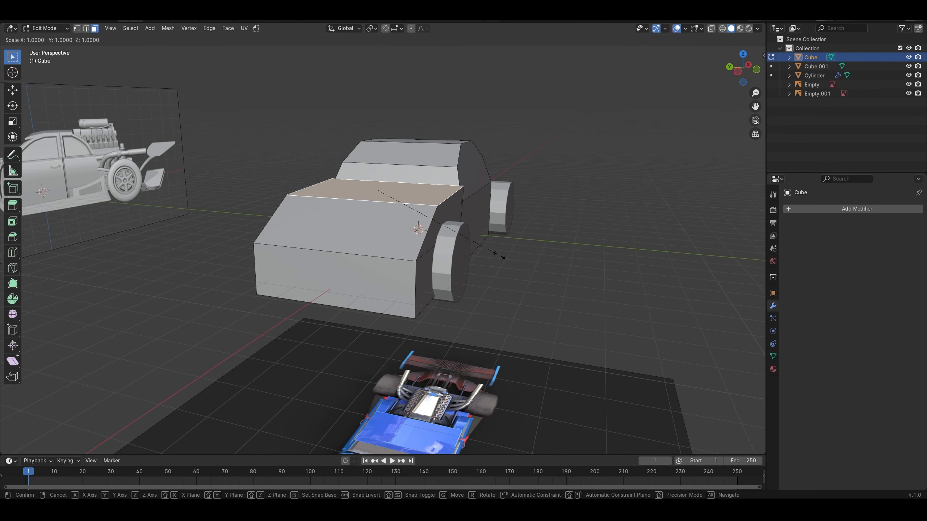
key(y)
click(467, 242)
middle_drag(483, 244, 456, 224)
key(s)
key(y)
click(502, 264)
key(Tab)
key(alt+z)
key(alt+z)
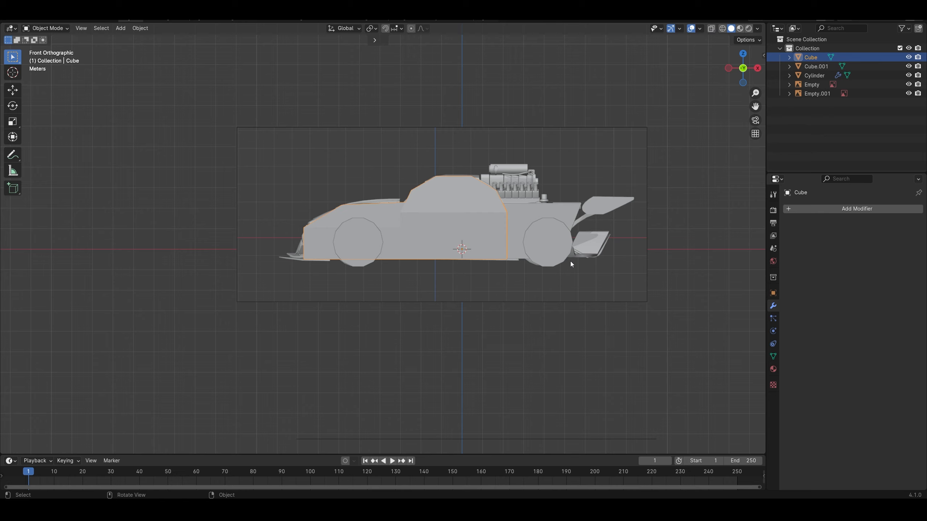
Add a 2 m cube and move it about 2.9 m along X and 3 m up, over the reference engine
key(shift+a)
click(708, 275)
key(g)
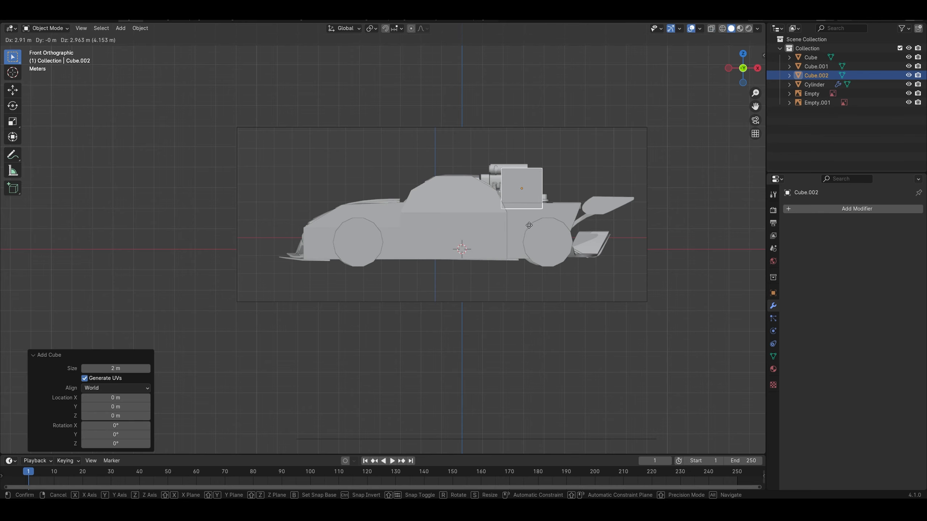
click(527, 226)
Scale the engine cube's whole mesh along X to cover the reference engine's length
key(Tab)
key(alt+z)
drag(590, 139, 449, 259)
key(s)
key(x)
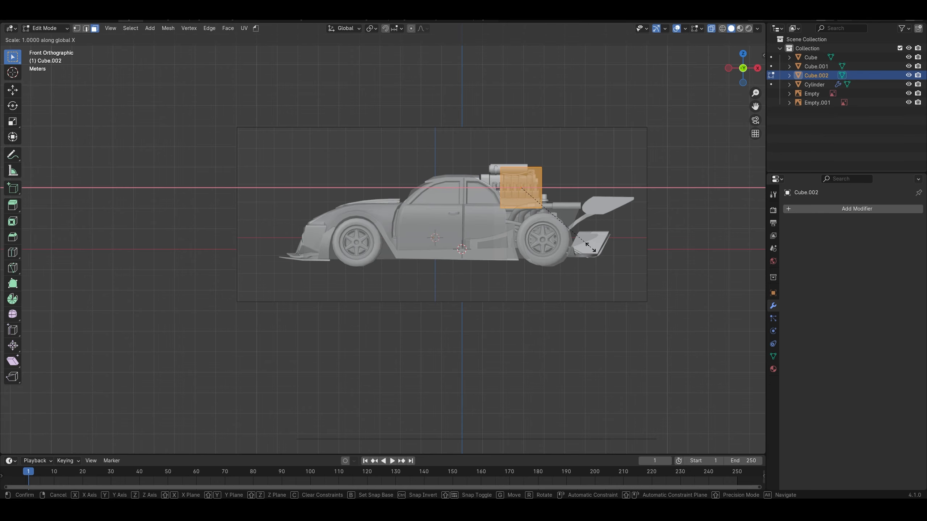
click(653, 240)
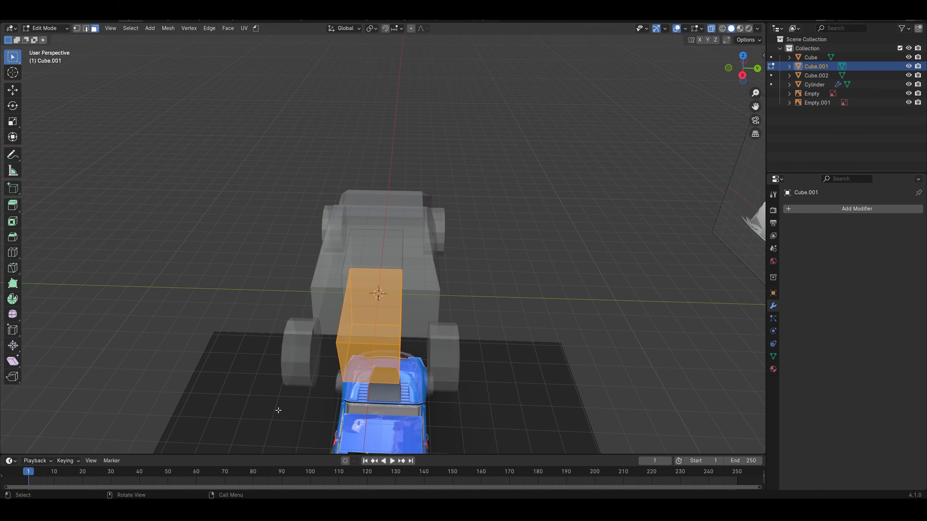
Widen the rear body block across the car to about the cabin's width and return to the front view
key(s)
key(x)
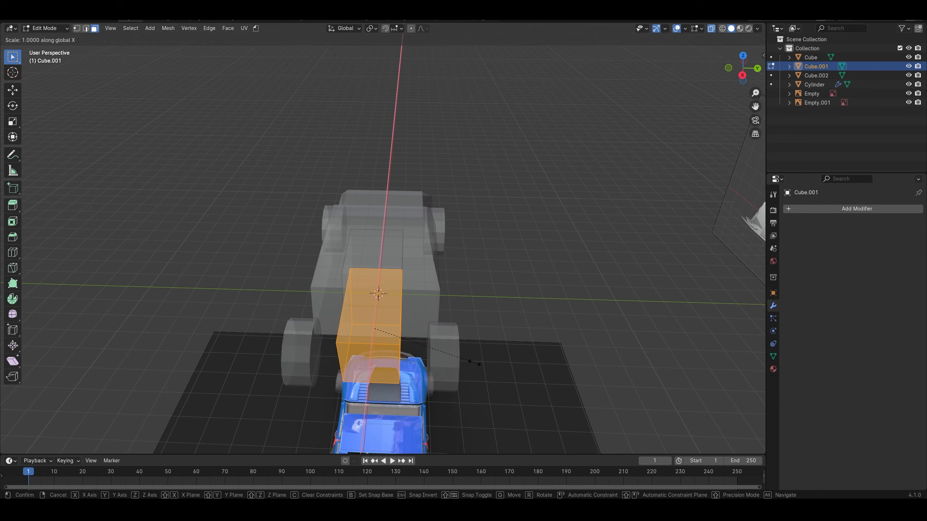
click(582, 350)
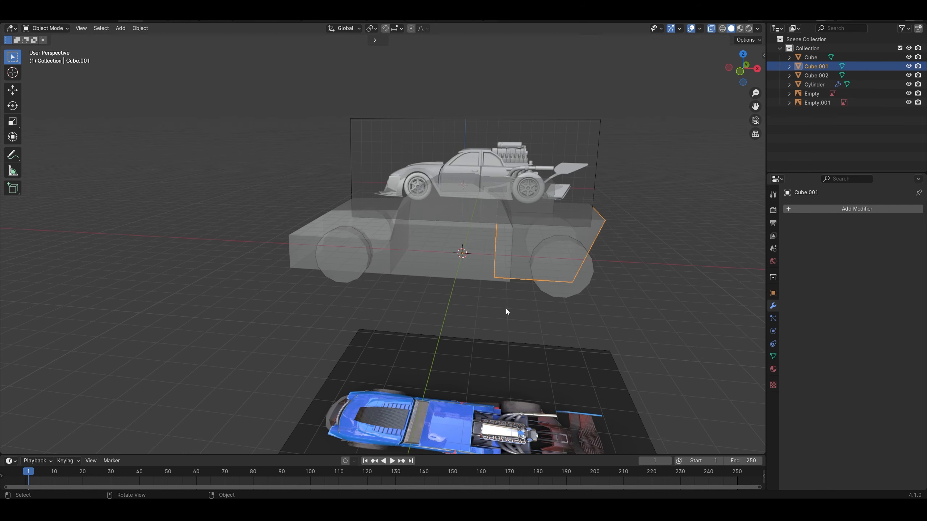
key(alt+z)
click(650, 277)
key(KP_1)
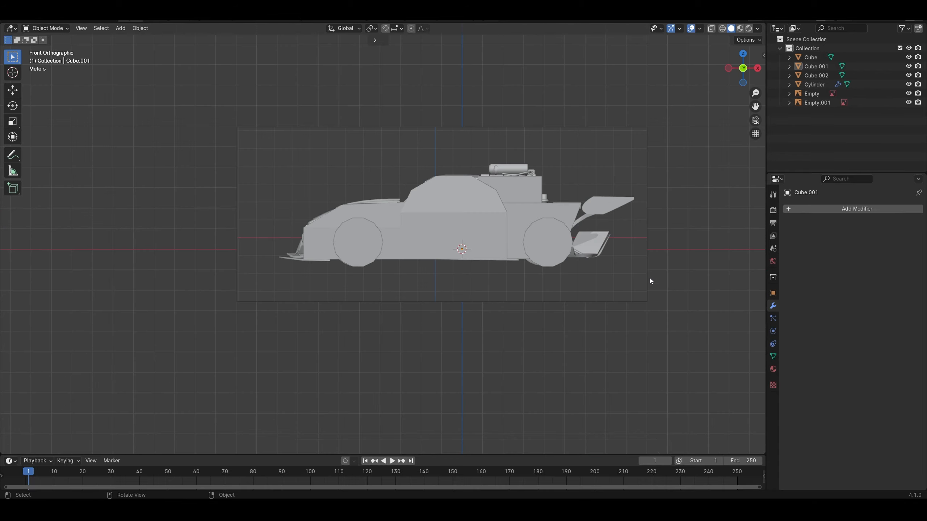
Hide the side-view reference image, save the file and return to the front view of the blockout
click(582, 179)
key(h)
middle_drag(580, 187, 539, 211)
key(ctrl+s)
key(KP_1)
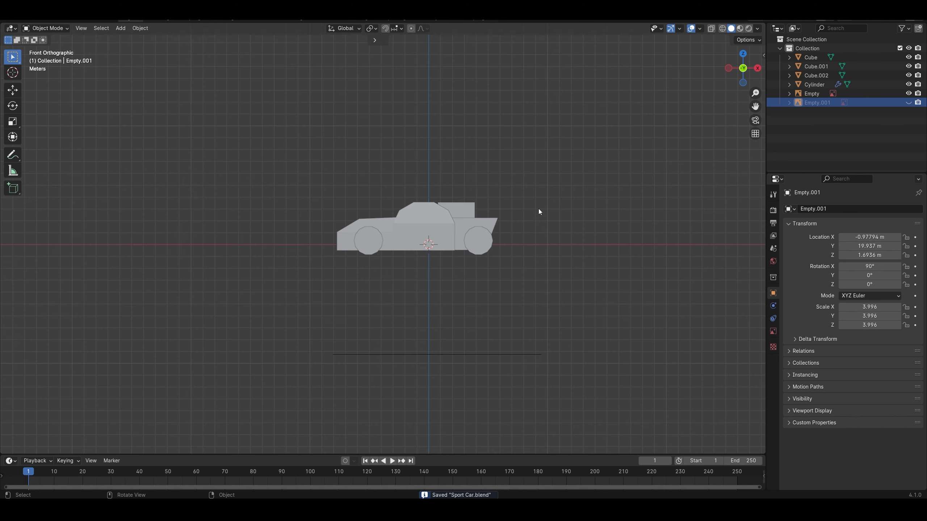
scroll(383, 240, up, 3)
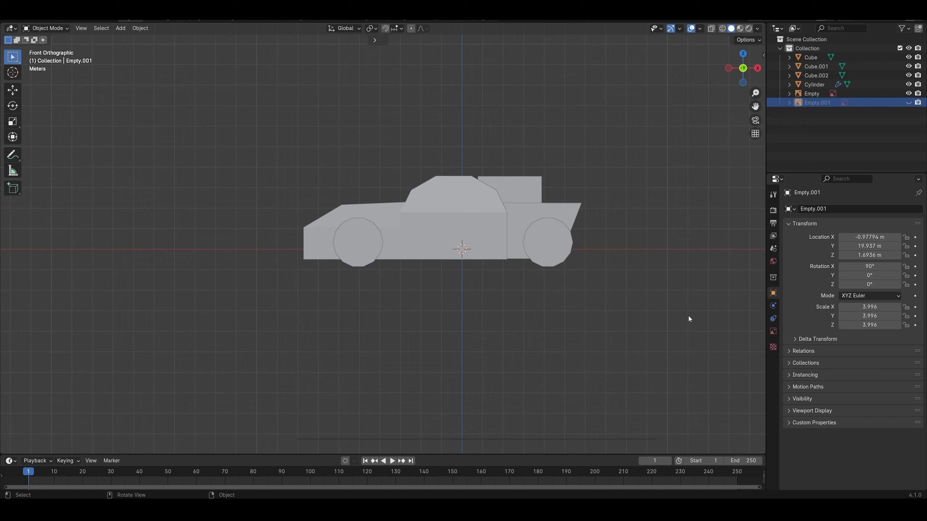
click(535, 199)
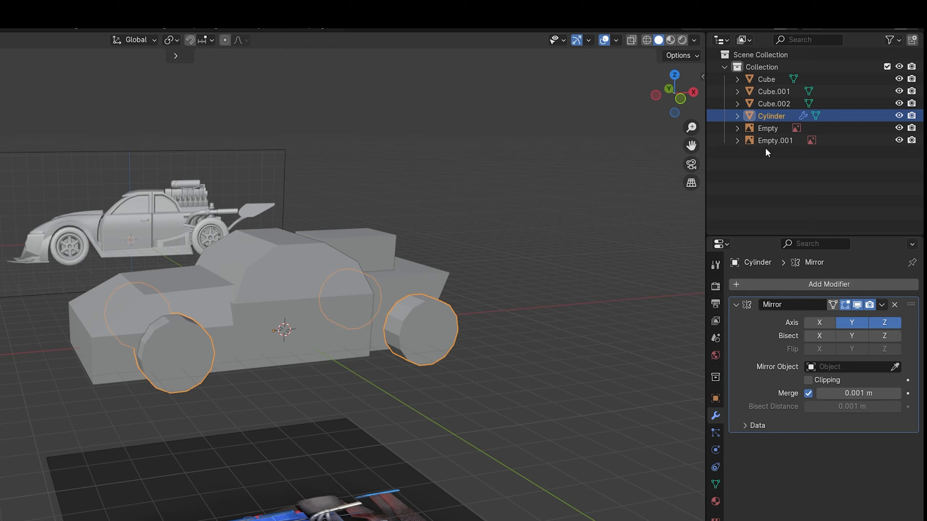
Rename the mirrored wheel cylinder object as Wheels
double_click(770, 115)
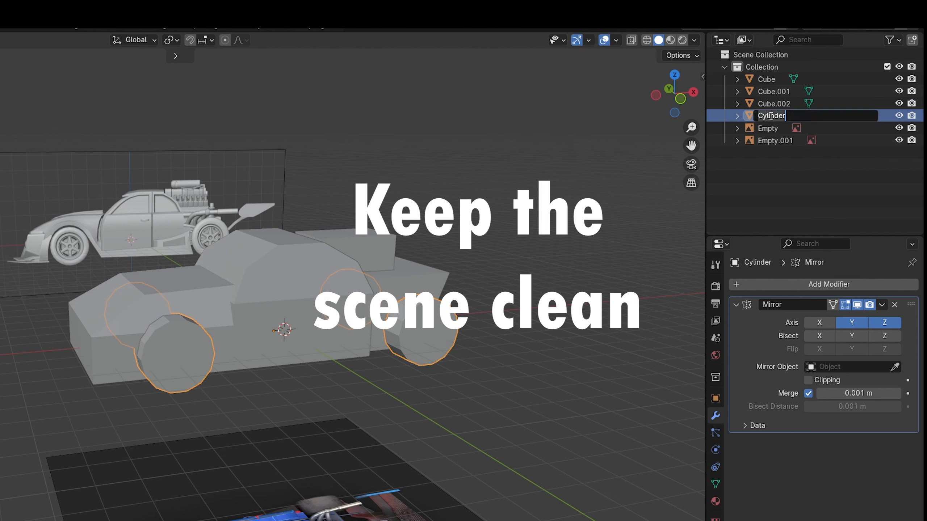
text(wHEE)
key(BackSpace)
key(BackSpace)
key(BackSpace)
key(BackSpace)
key(BackSpace)
key(BackSpace)
text(Wheels)
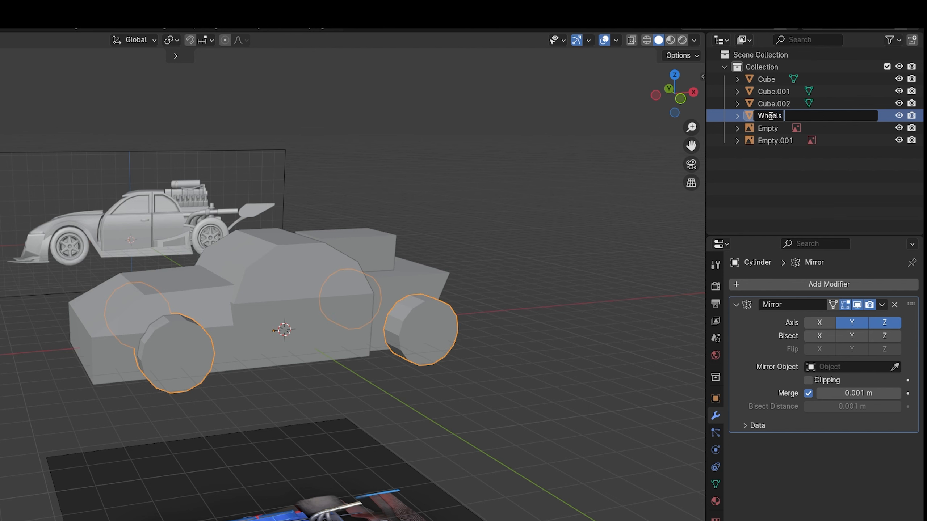
key(Return)
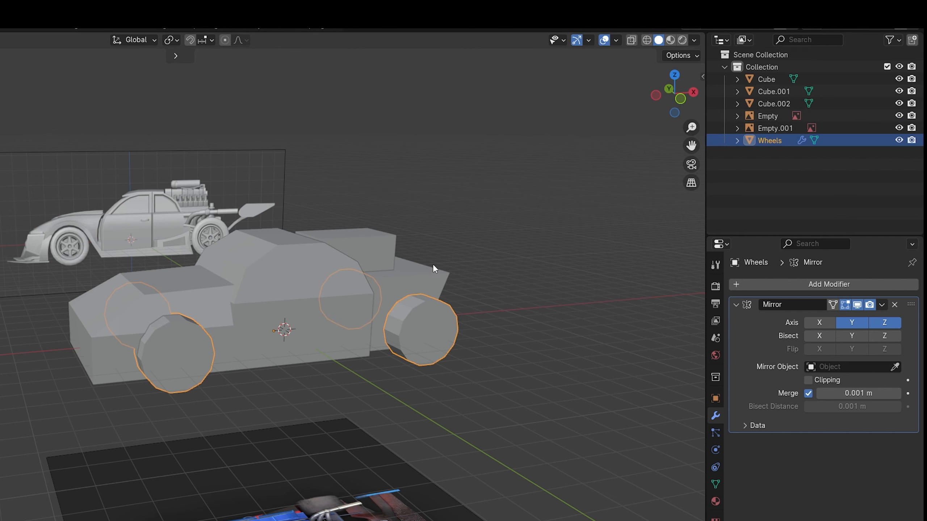
Rename the block forming the cabin and hood as Body
click(321, 297)
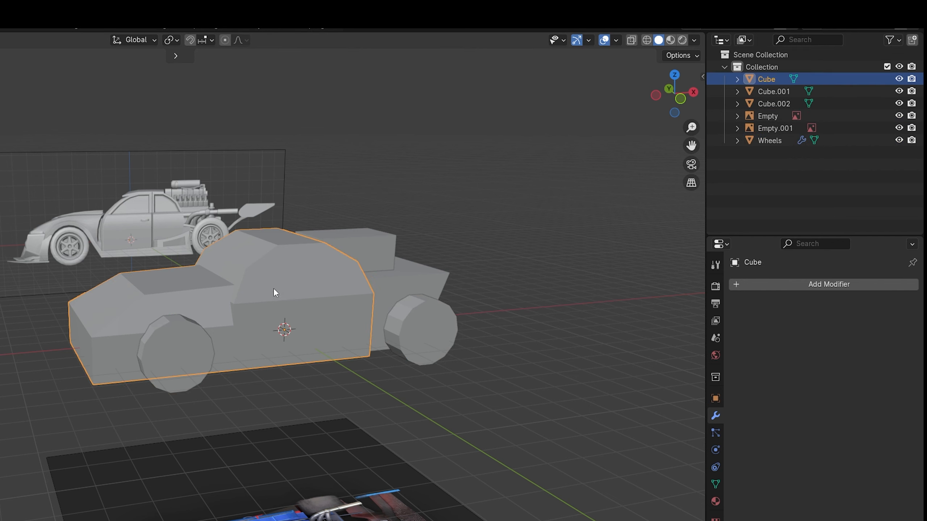
double_click(769, 80)
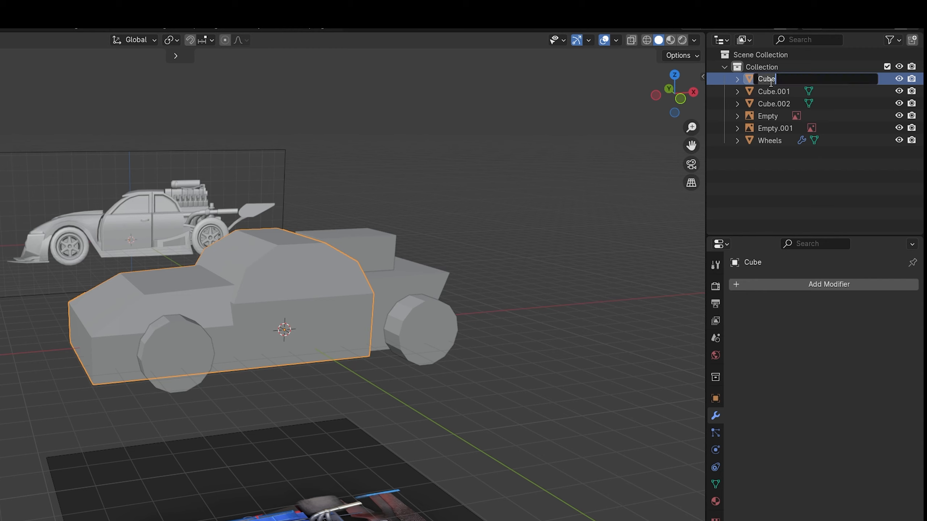
key(BackSpace)
text(Body)
key(Return)
Rename the rear body block behind the cabin as Back
click(409, 279)
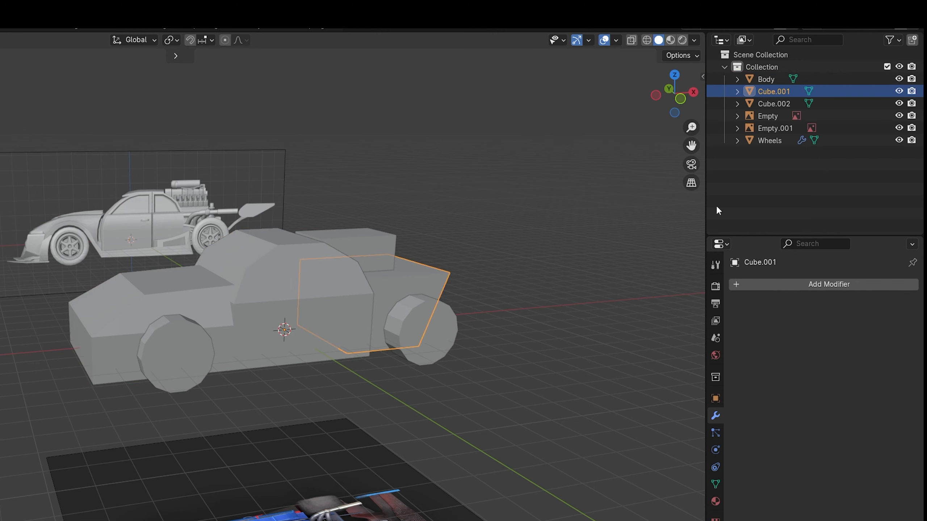
double_click(783, 90)
key(BackSpace)
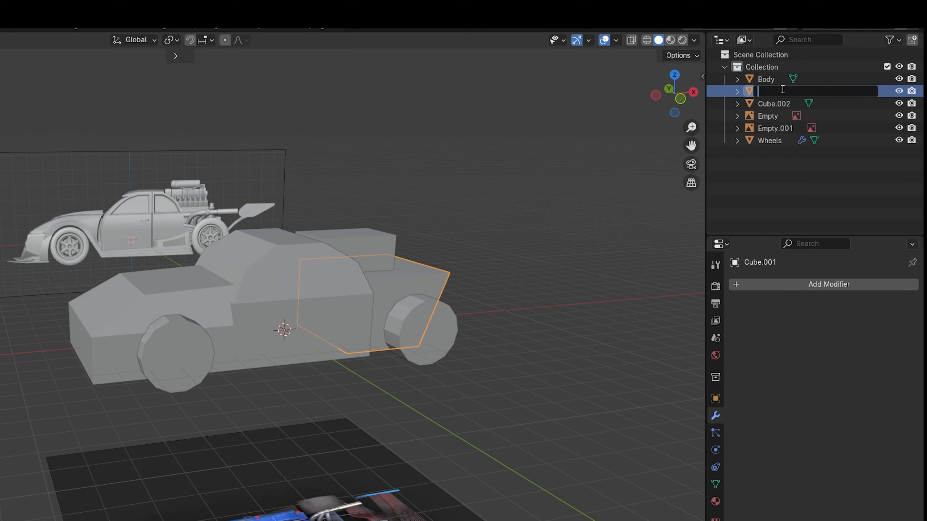
text(Back)
key(Return)
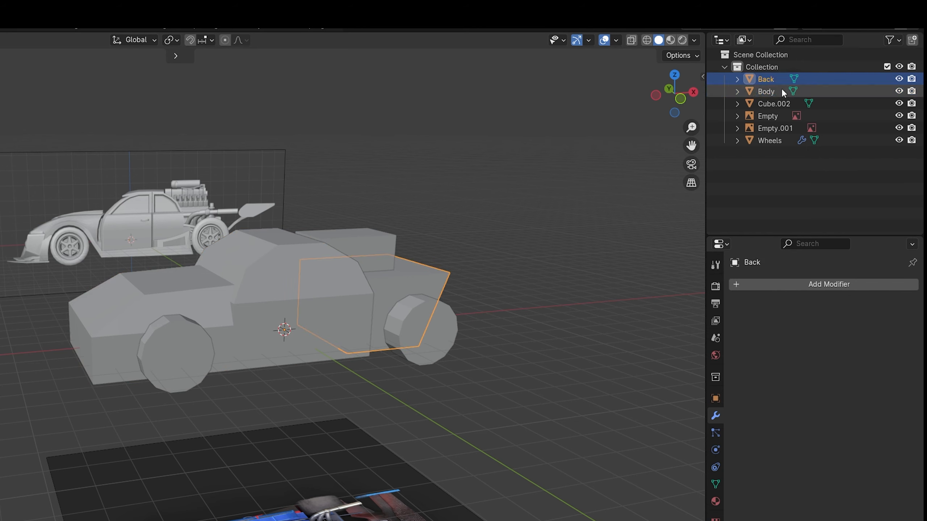
Rename the engine cube above the rear body as Motor
click(813, 103)
double_click(769, 103)
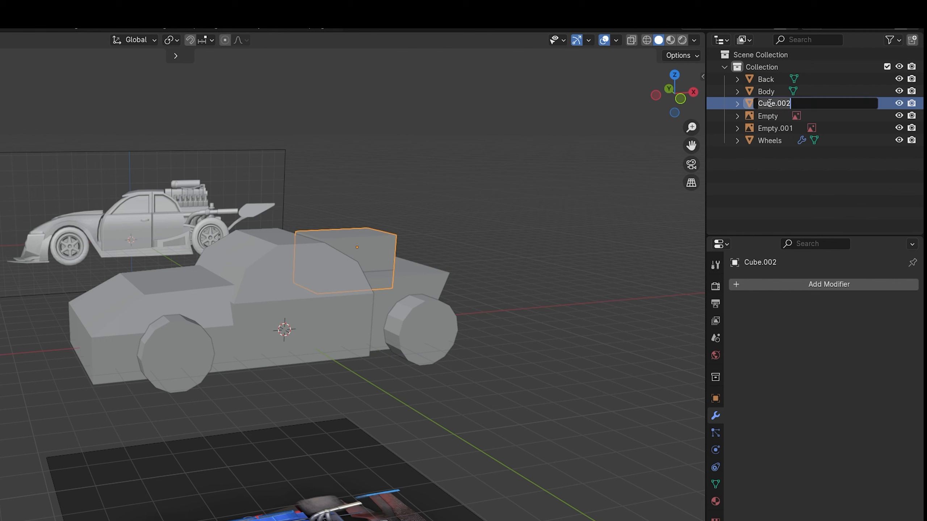
key(BackSpace)
text(Motor)
key(Return)
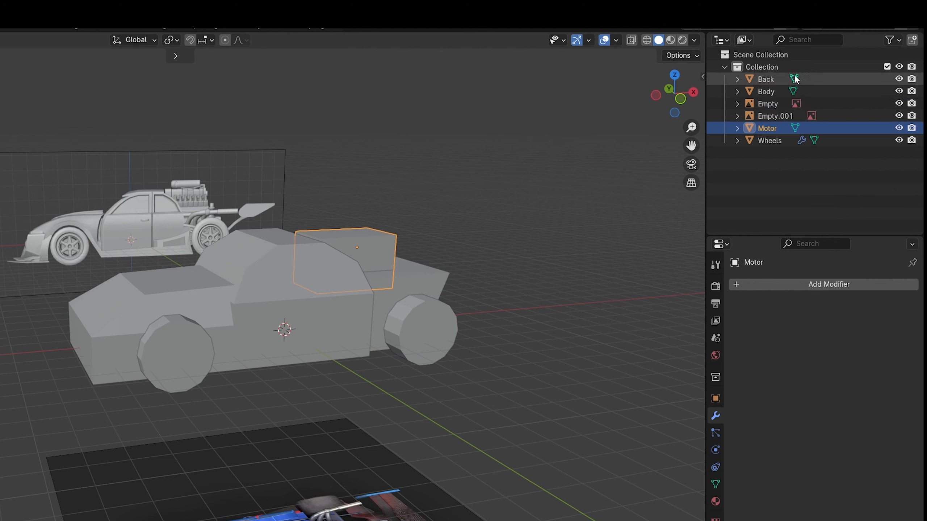
Move the Back, Body, Motor and Wheels objects into a new collection named Blockout
key(a)
right_click(381, 305)
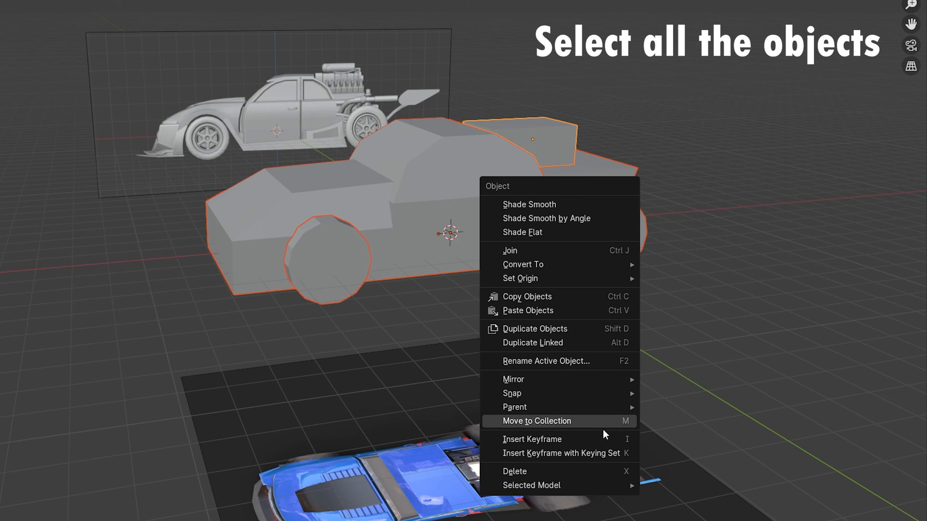
mouse_move(605, 394)
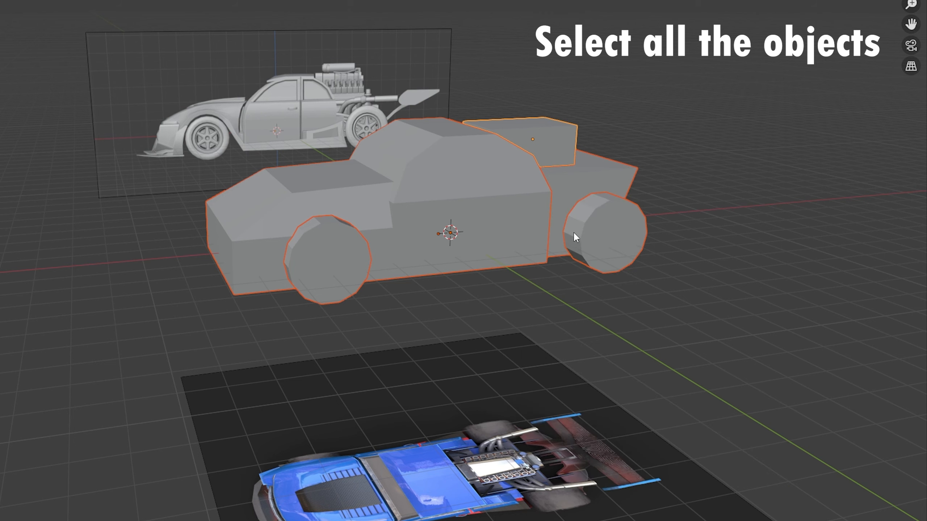
right_click(574, 227)
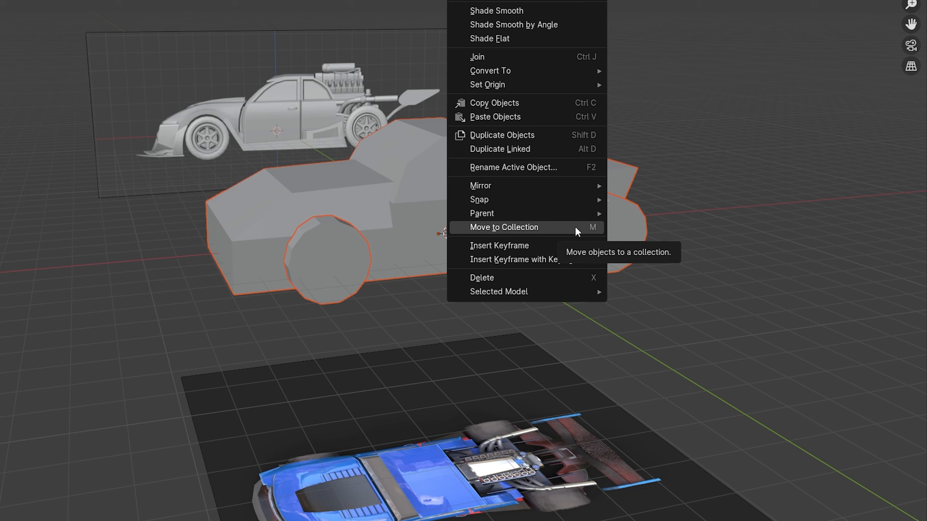
click(575, 227)
click(575, 229)
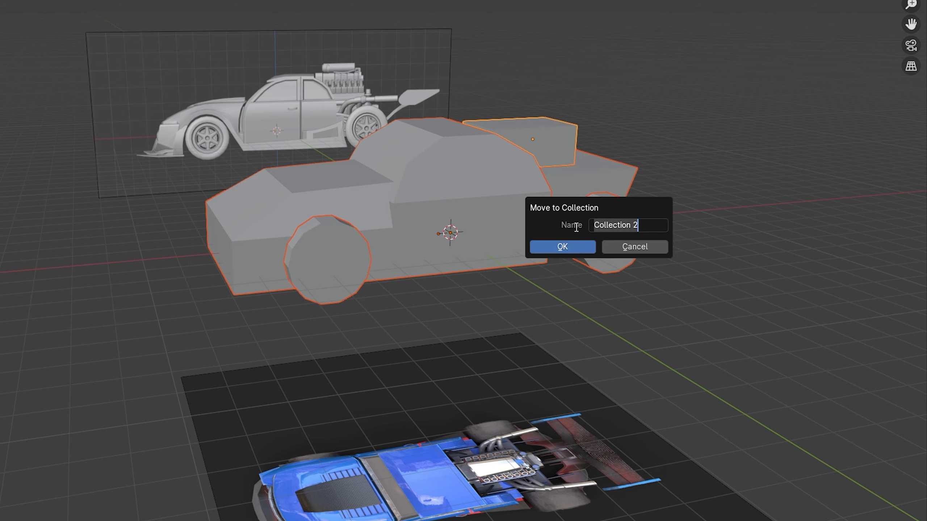
key(BackSpace)
text(Block)
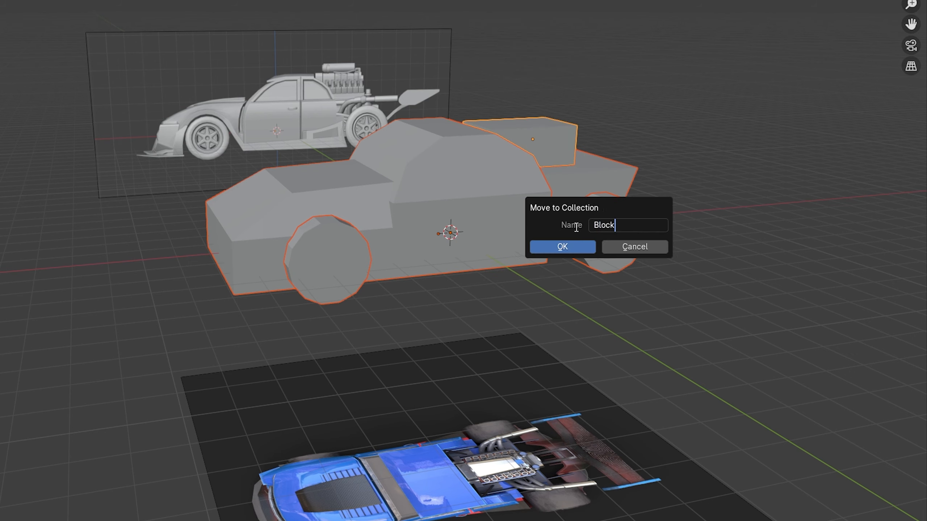
text(out)
key(Return)
click(562, 247)
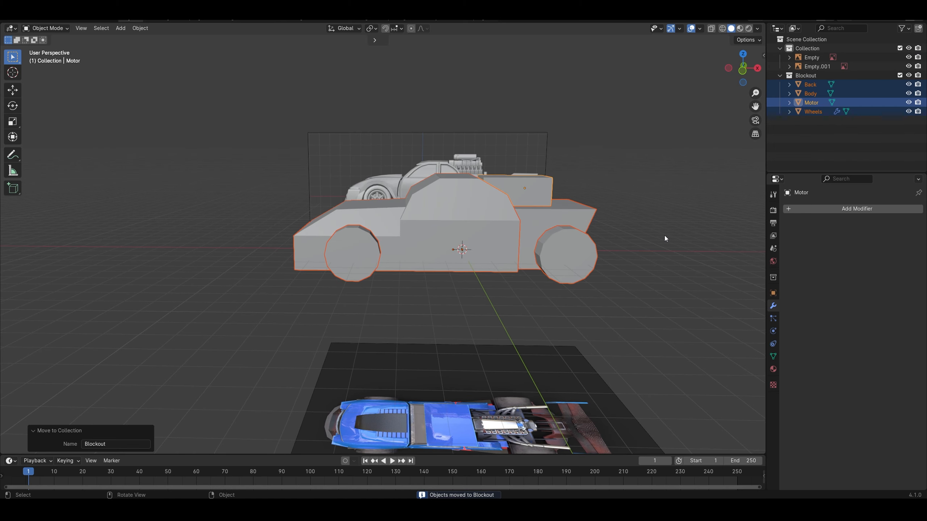
Collapse the Blockout collection, then save the file with the side reference image selected in front view
click(780, 76)
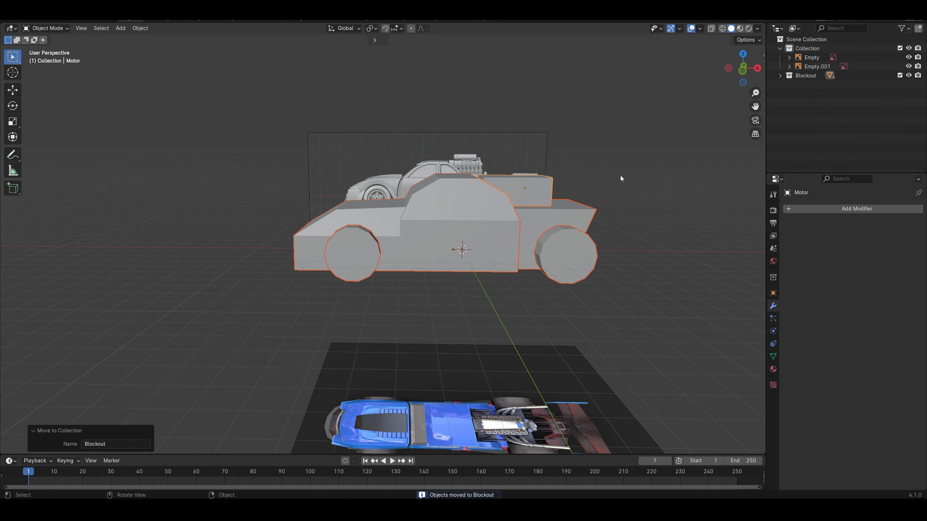
click(475, 135)
key(KP_1)
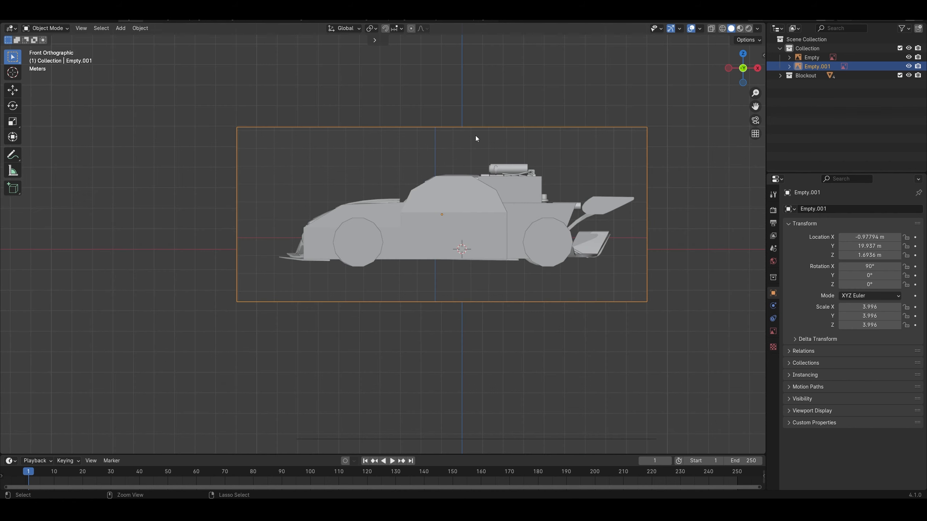
key(ctrl+s)
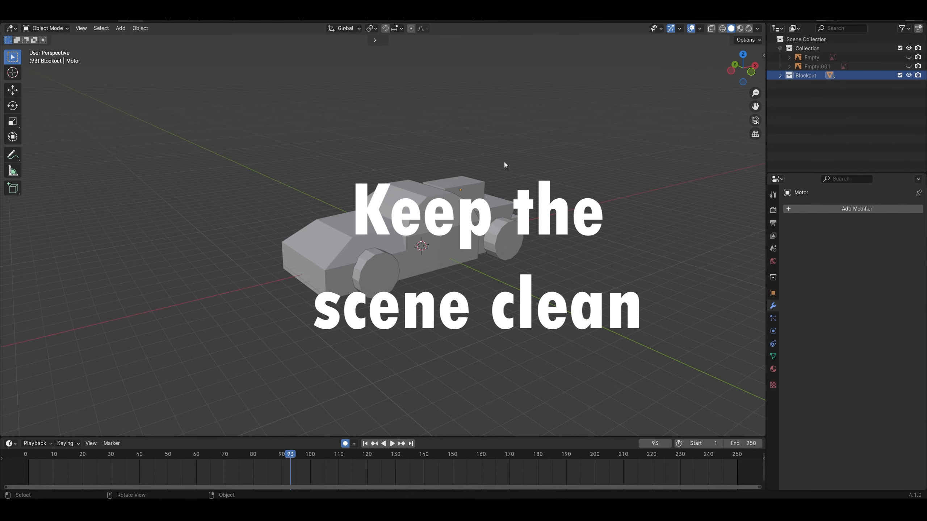
Duplicate the Blockout collection together with all of its car parts
mouse_move(632, 243)
middle_down()
mouse_move(454, 227)
mouse_move(505, 237)
mouse_move(641, 237)
middle_up()
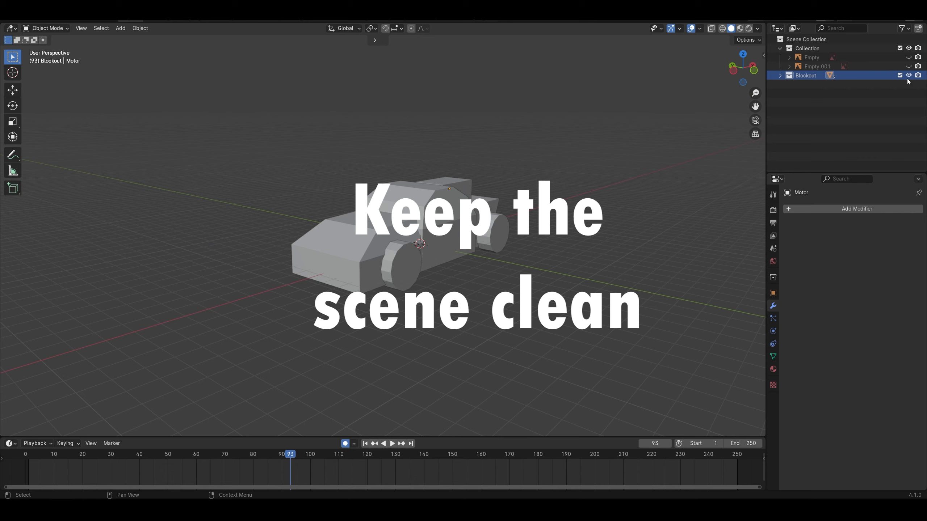
key(a)
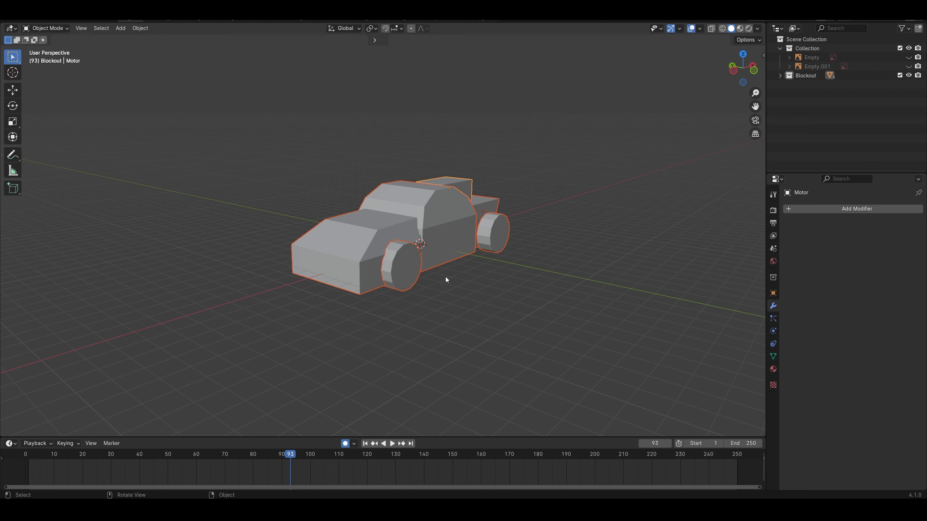
click(796, 77)
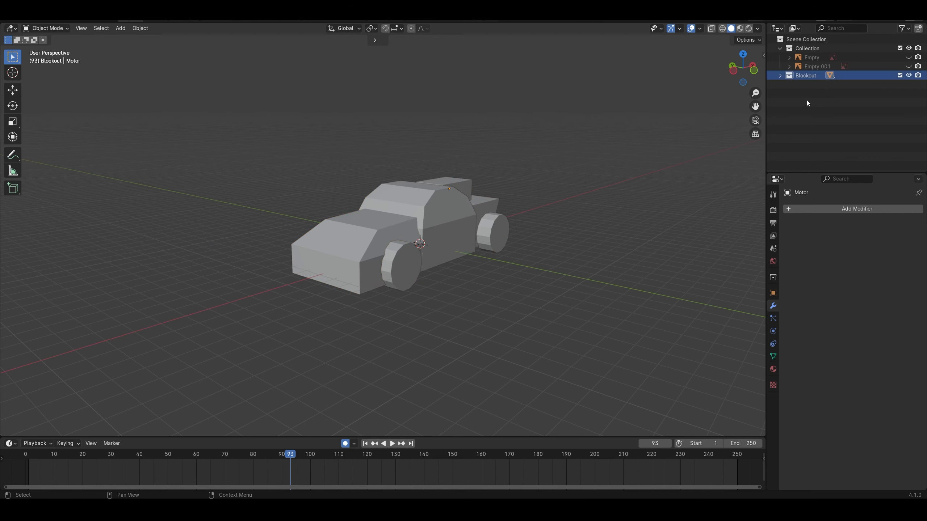
click(780, 75)
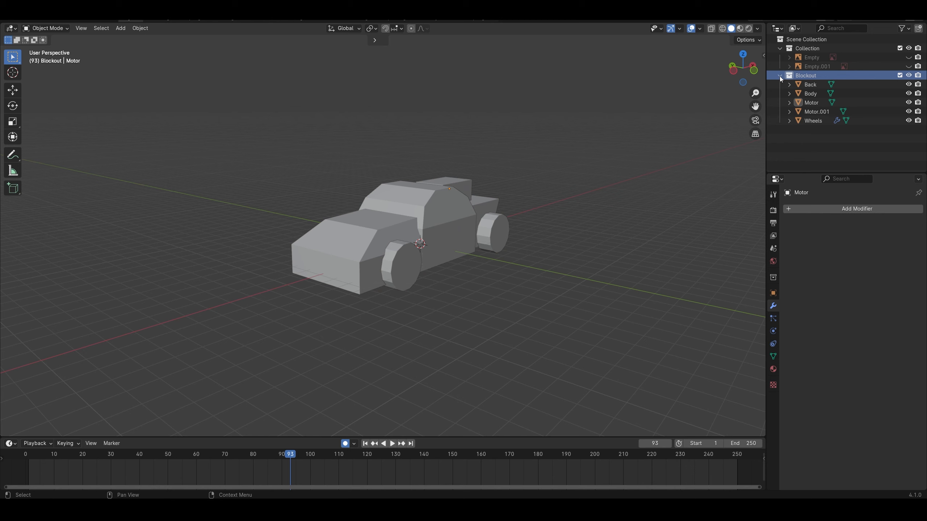
click(780, 76)
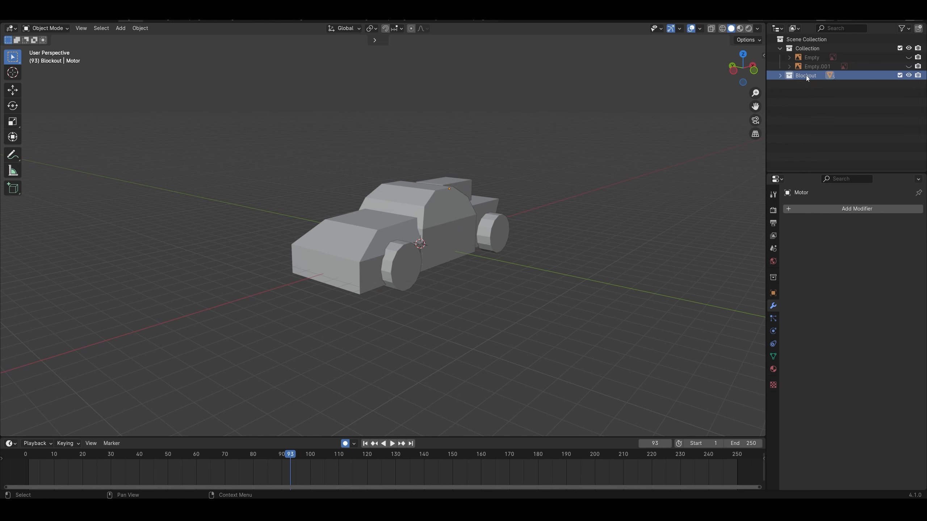
right_click(806, 76)
click(766, 84)
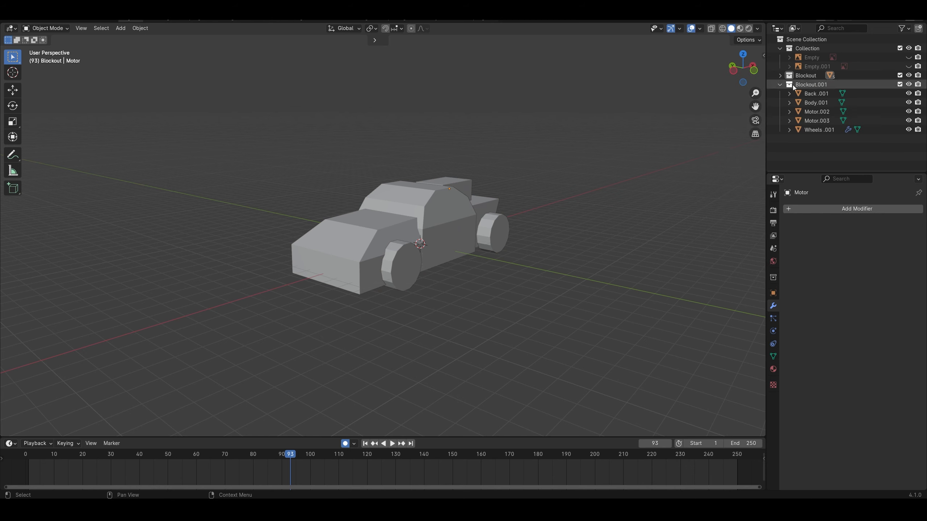
Collapse and select the duplicated blockout collection, and hide the original Blockout collection
click(781, 86)
click(815, 84)
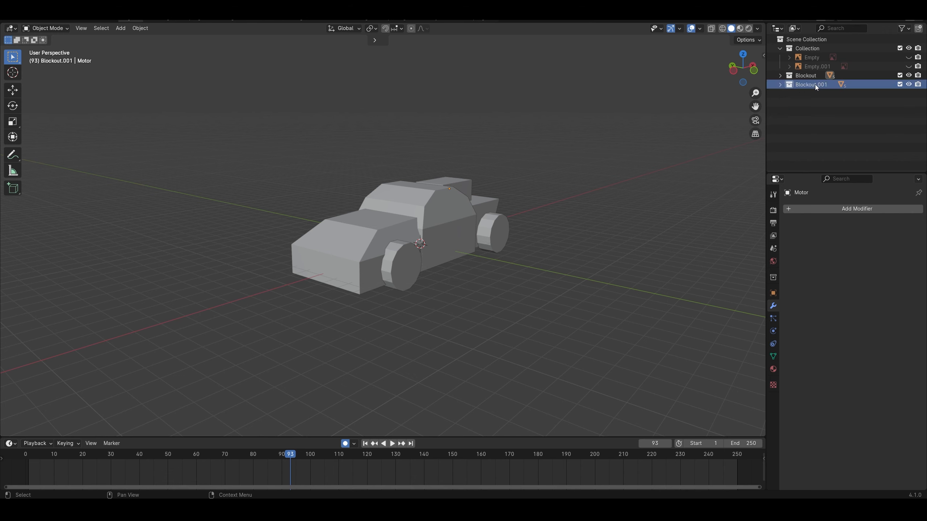
click(909, 75)
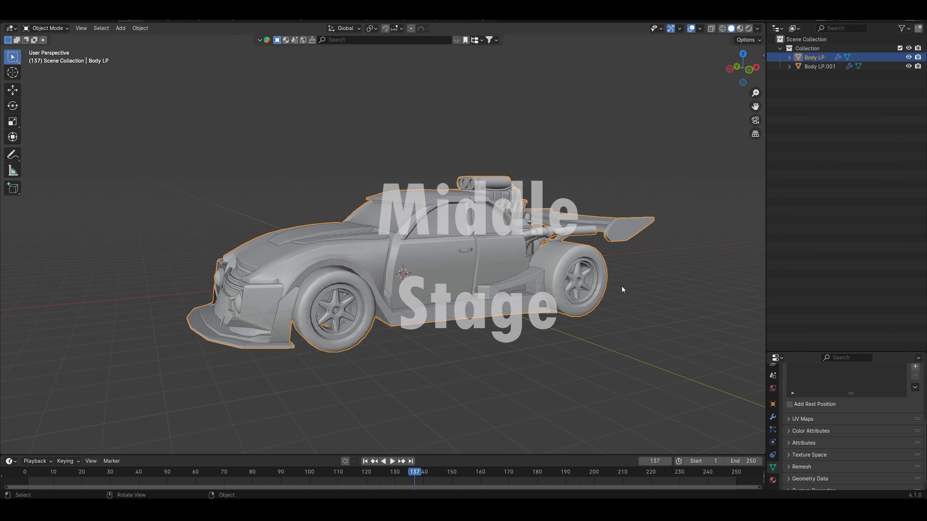
click(626, 321)
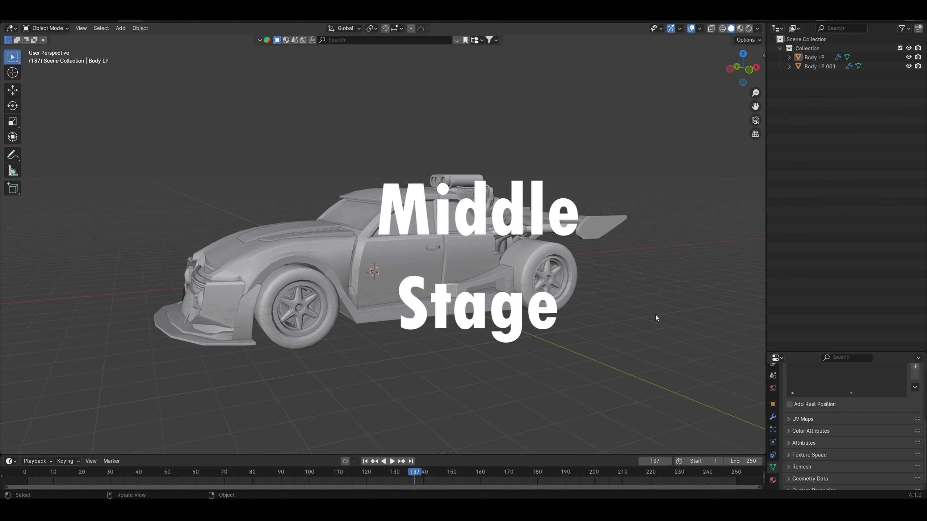
middle_drag(656, 314, 598, 315)
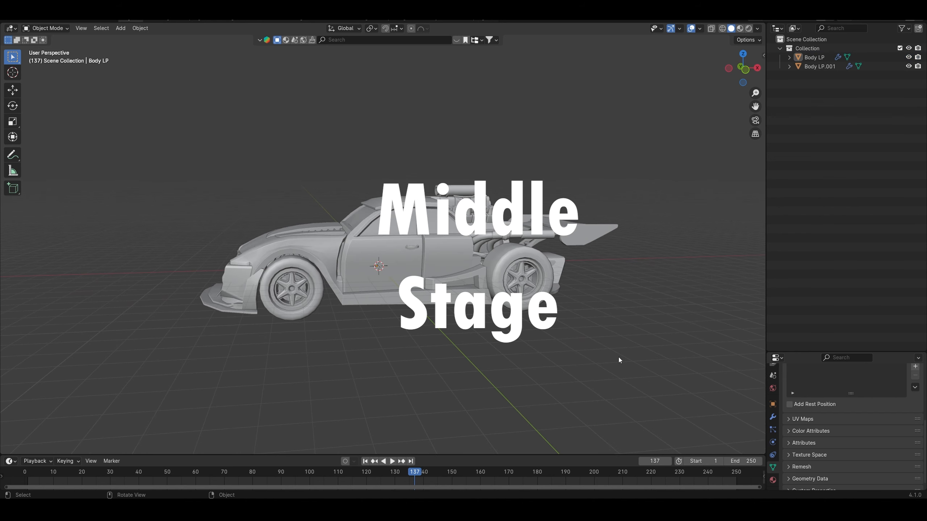
middle_drag(621, 307, 659, 313)
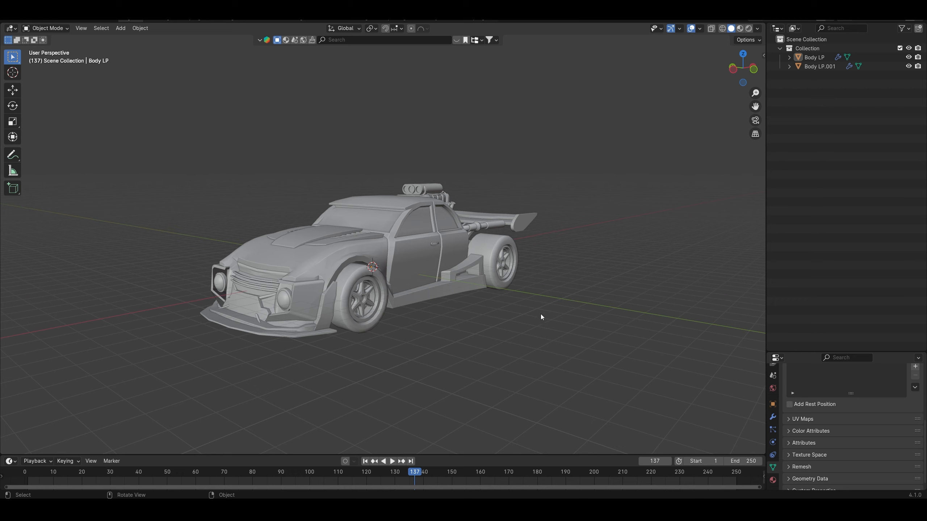
middle_drag(540, 314, 417, 303)
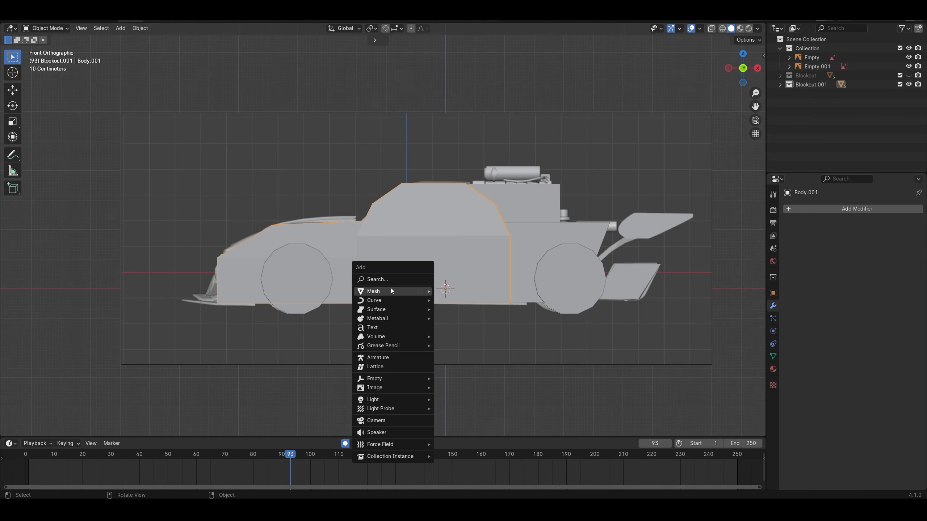
Add a 2 m cube at the world origin and turn on X-ray display to see the side reference
mouse_move(391, 288)
click(474, 110)
key(alt+z)
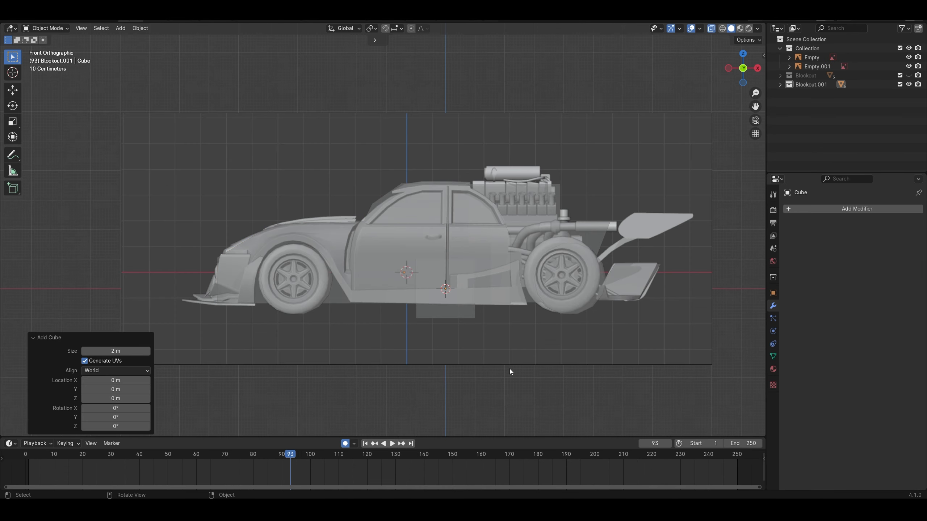
Scale the cube to 0.317, widen it 1.144 along X, place it at the sill behind the front wheel, and adjust its height
key(Tab)
key(s)
key(x)
click(464, 315)
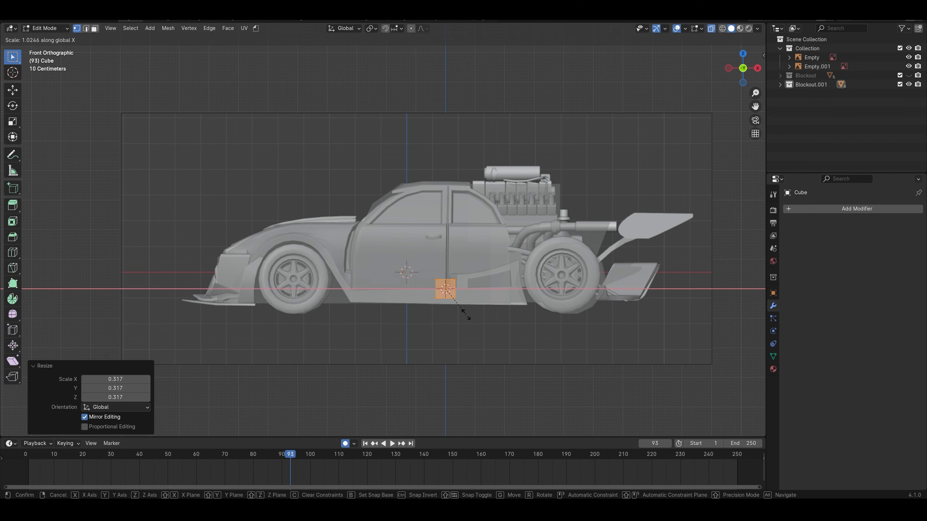
key(g)
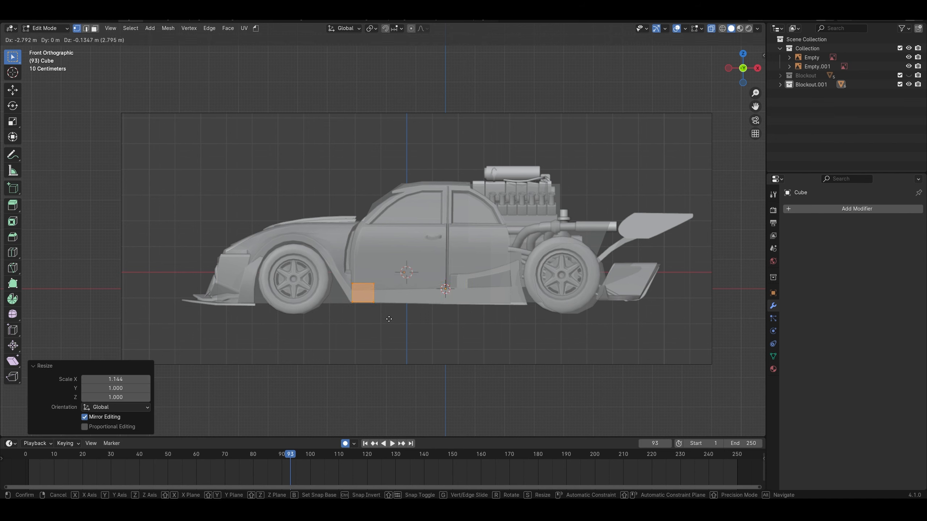
click(388, 319)
drag(408, 261, 341, 292)
key(g)
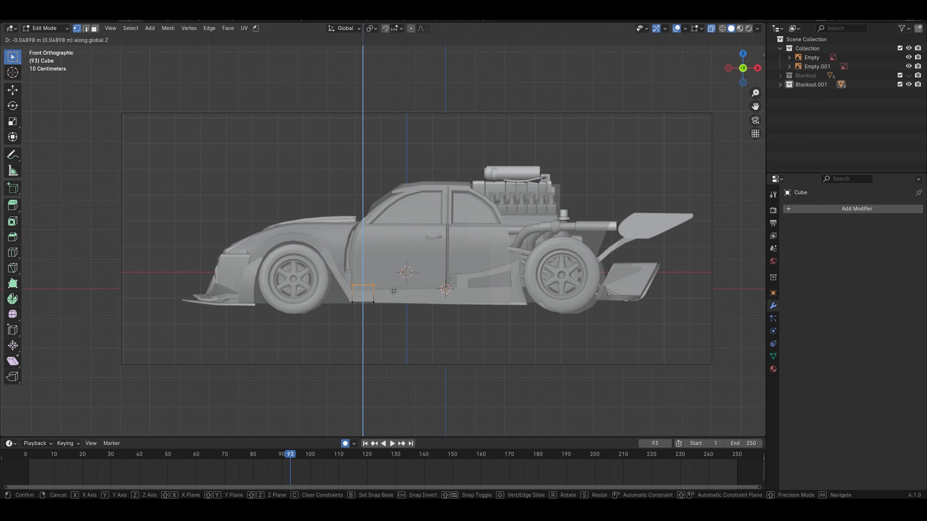
click(394, 292)
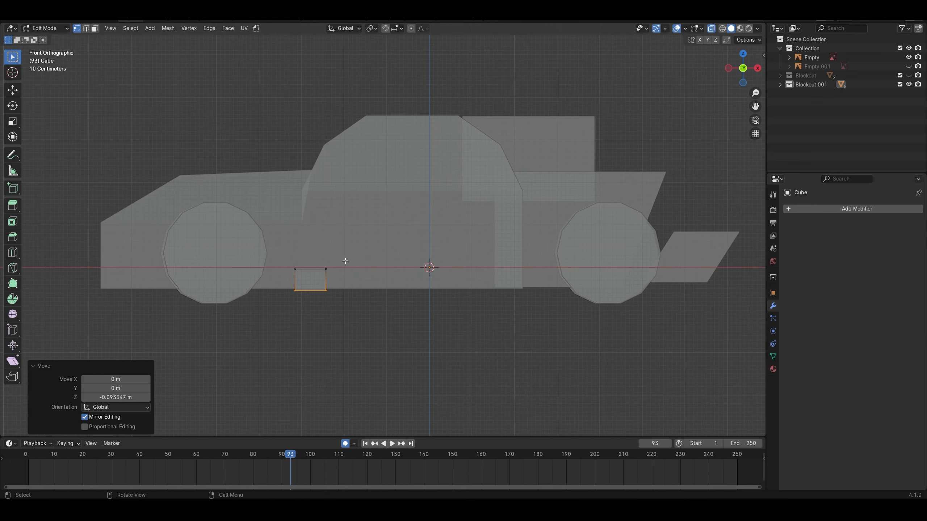
Stretch the block's rear end about 4.59 m along X to the back of the cabin
click(326, 291)
key(g)
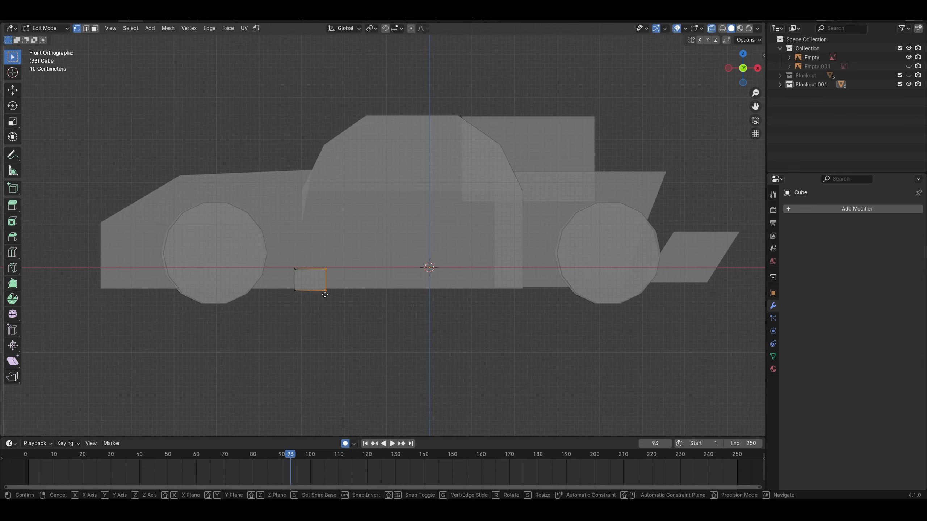
key(x)
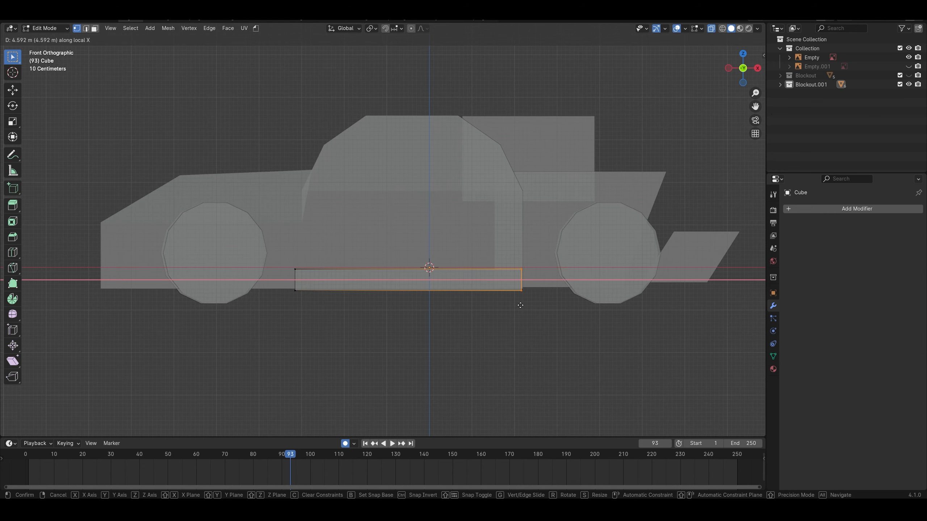
click(520, 305)
Raise the side sill's rear top edge slightly and lower its front top edge by about 0.11 m
click(512, 278)
key(g)
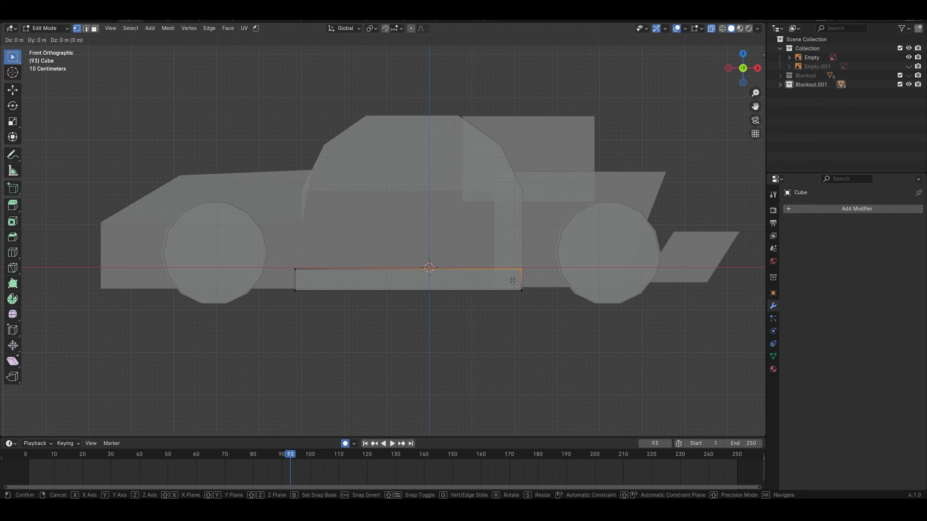
key(z)
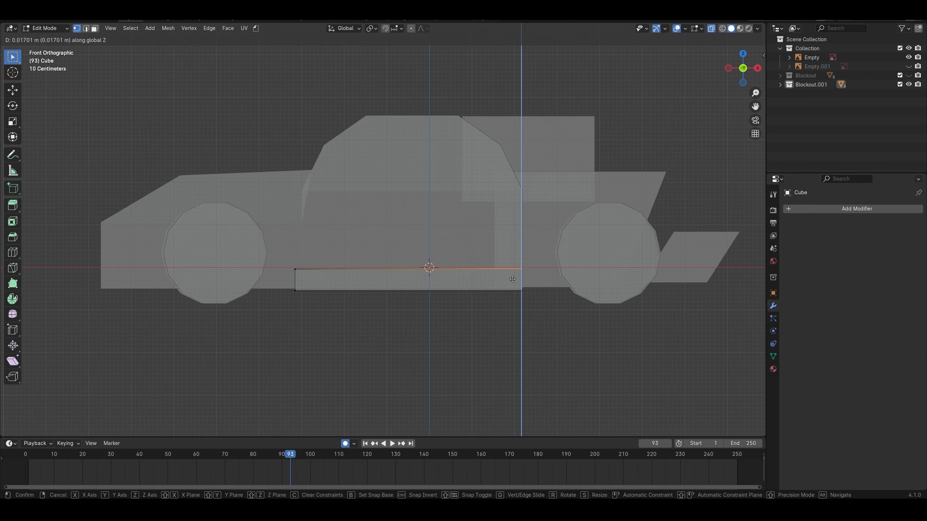
click(512, 277)
click(293, 282)
key(g)
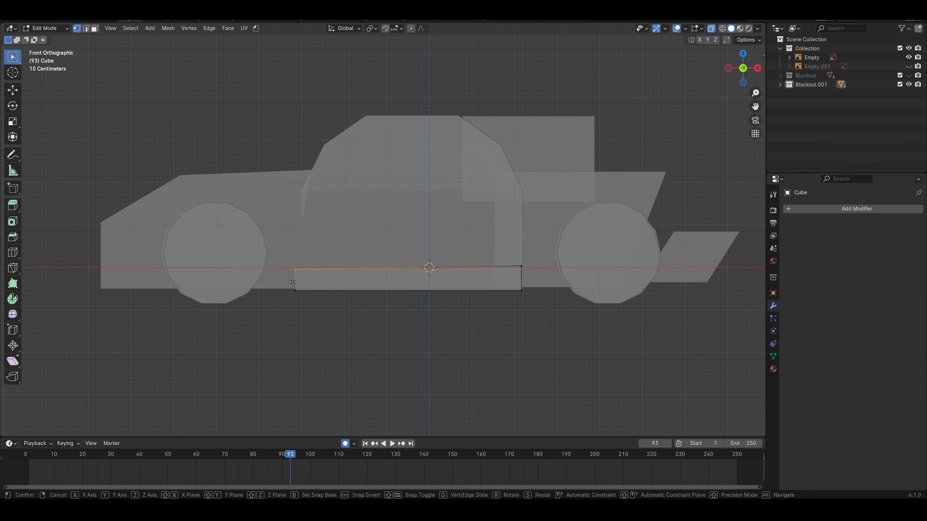
key(z)
click(292, 288)
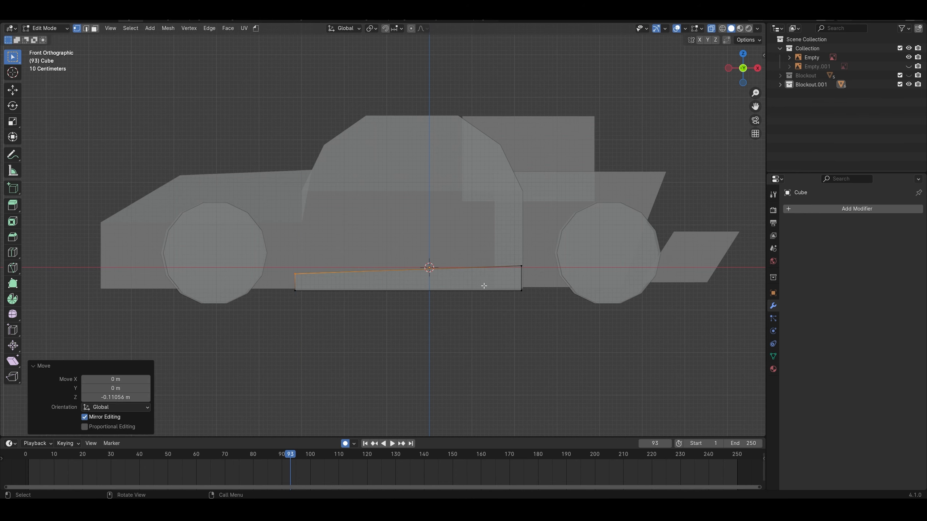
Extend the sill's rear end to the rear wheel, slant it by moving its bottom edge about 0.28 m along X, and turn off X-ray
click(522, 292)
key(g)
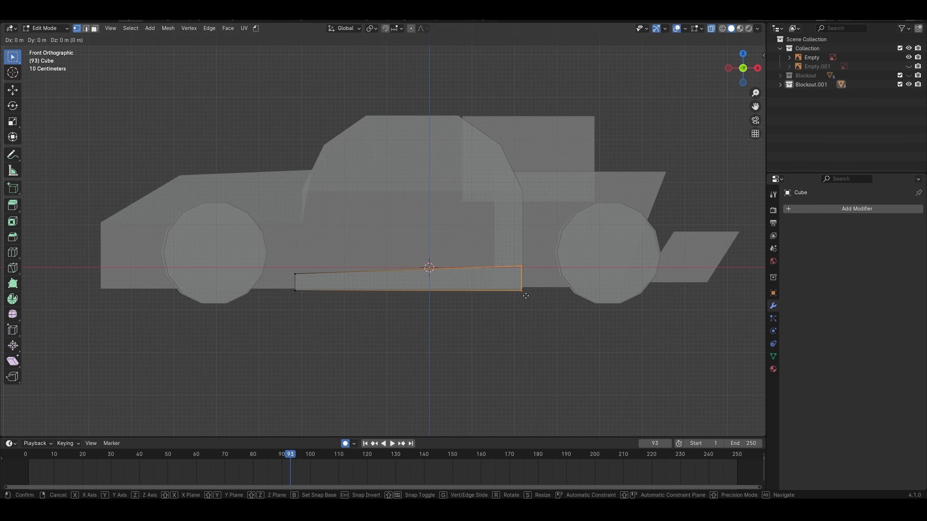
key(x)
click(554, 296)
click(541, 305)
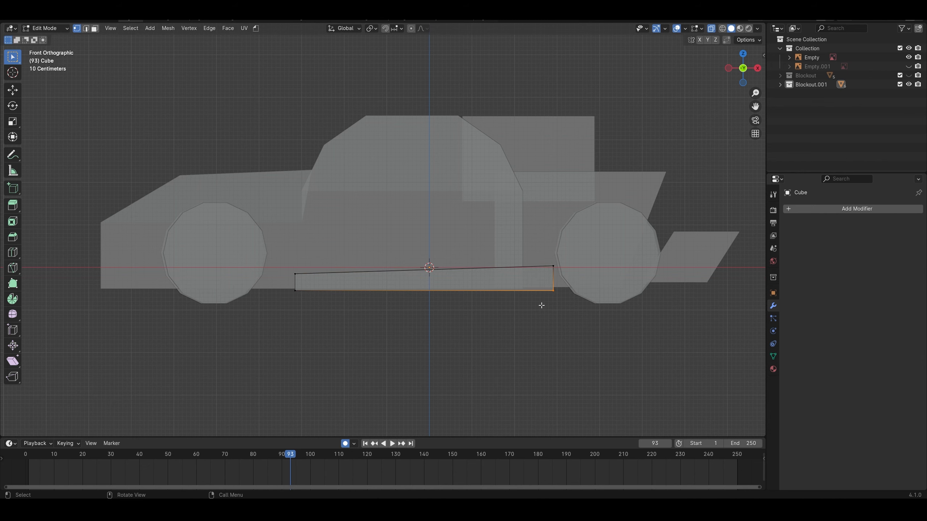
key(g)
key(x)
click(551, 307)
key(alt+z)
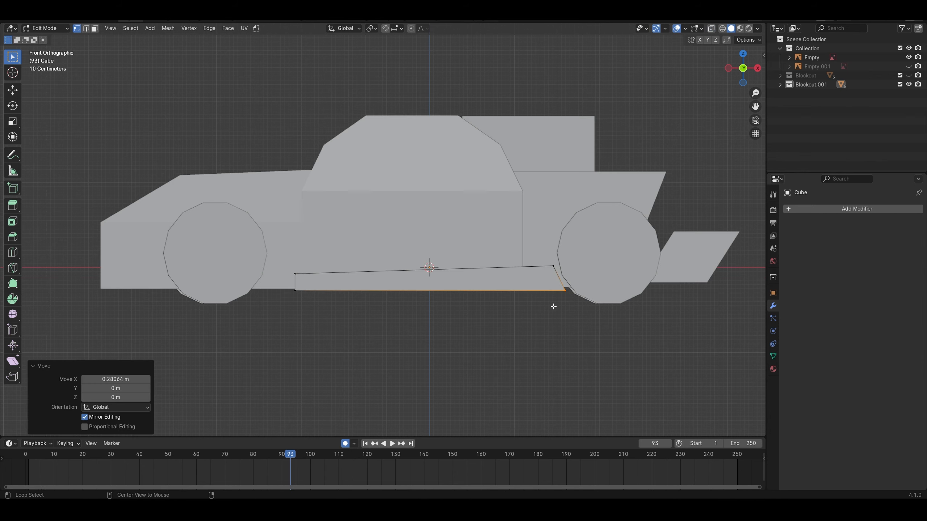
key(Tab)
click(524, 324)
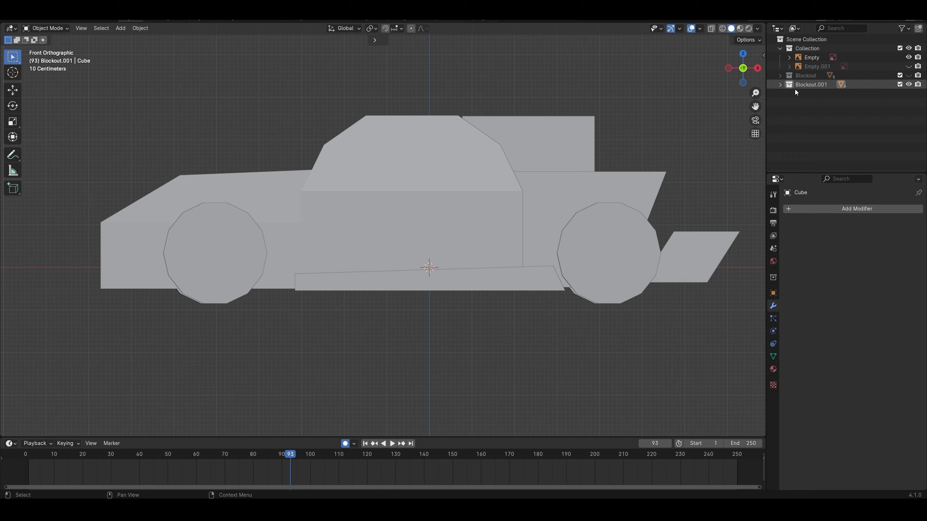
Expand the Blockout.001 collection and show the side reference image Empty.001 again
click(807, 84)
click(780, 85)
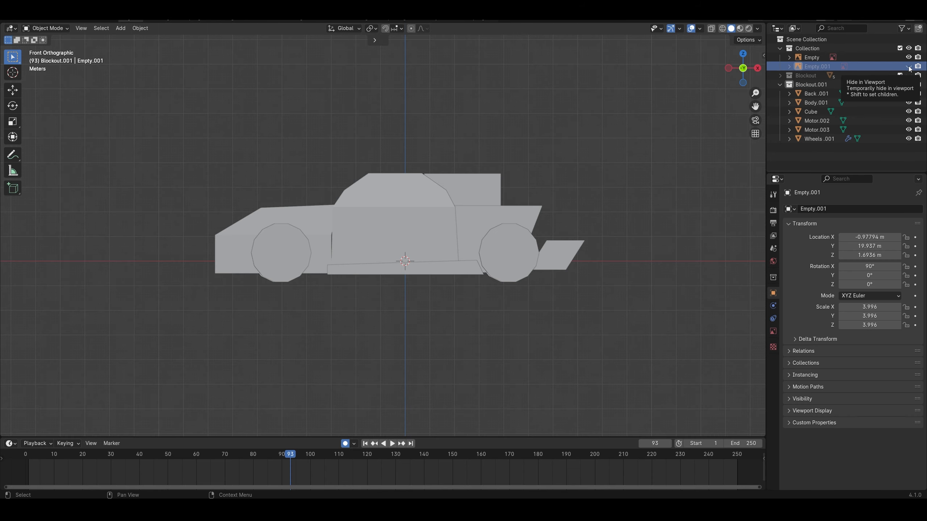
click(909, 67)
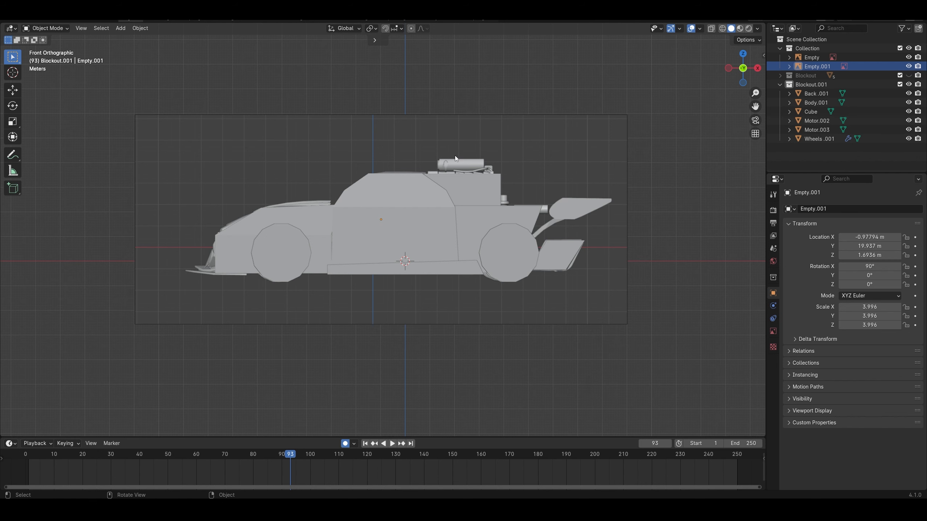
scroll(483, 233, up, 5)
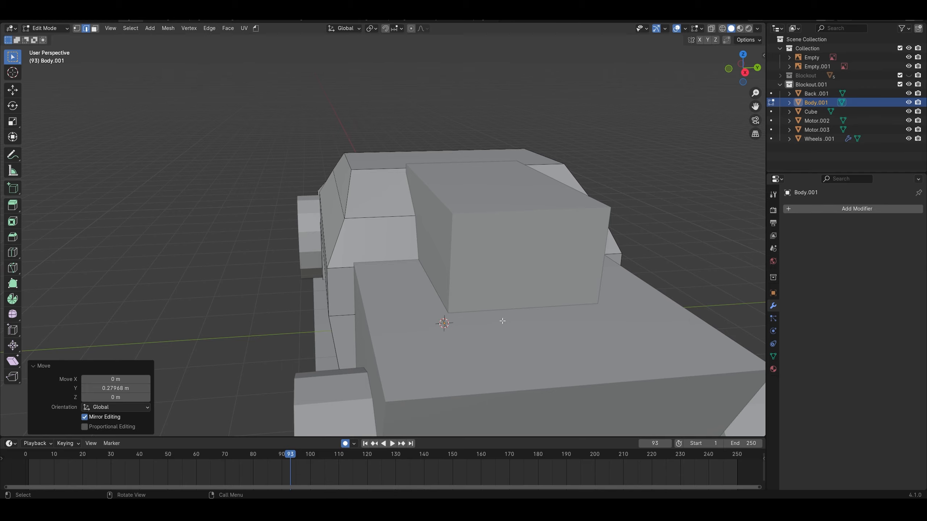
Select the whole side sill mesh and move it about 0.28 m along Y against the car body
middle_drag(502, 321, 535, 315)
shift+middle_drag(409, 313, 618, 285)
key(Tab)
click(363, 245)
key(Tab)
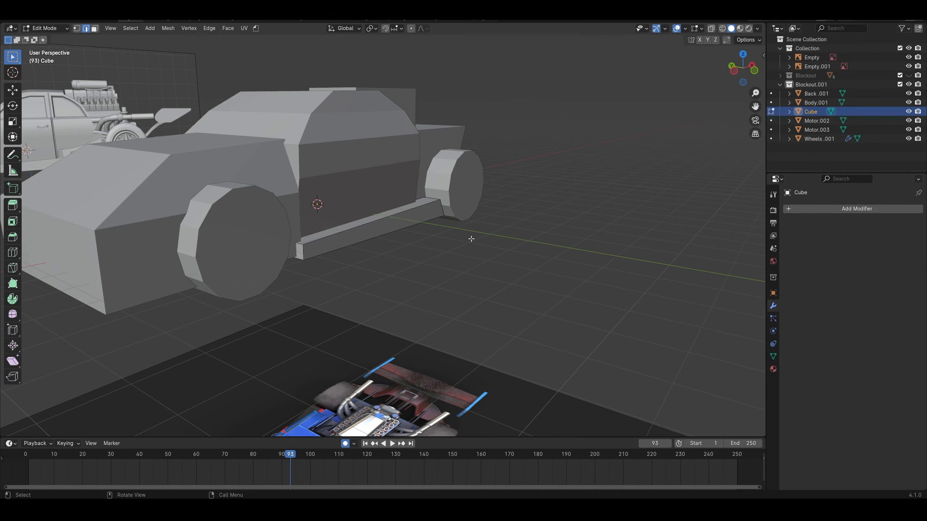
key(alt+z)
drag(496, 178, 242, 285)
key(alt+z)
middle_drag(408, 252, 434, 288)
key(g)
key(y)
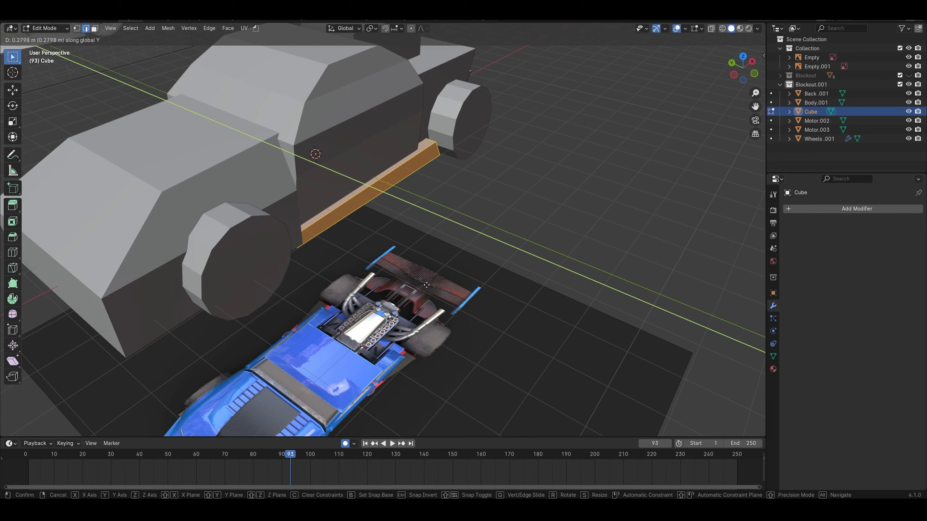
click(428, 285)
Extrude the body's roof face upward about 0.2 m to match the side reference in front view
middle_drag(428, 284, 412, 149)
key(Tab)
click(416, 153)
key(Tab)
key(KP_1)
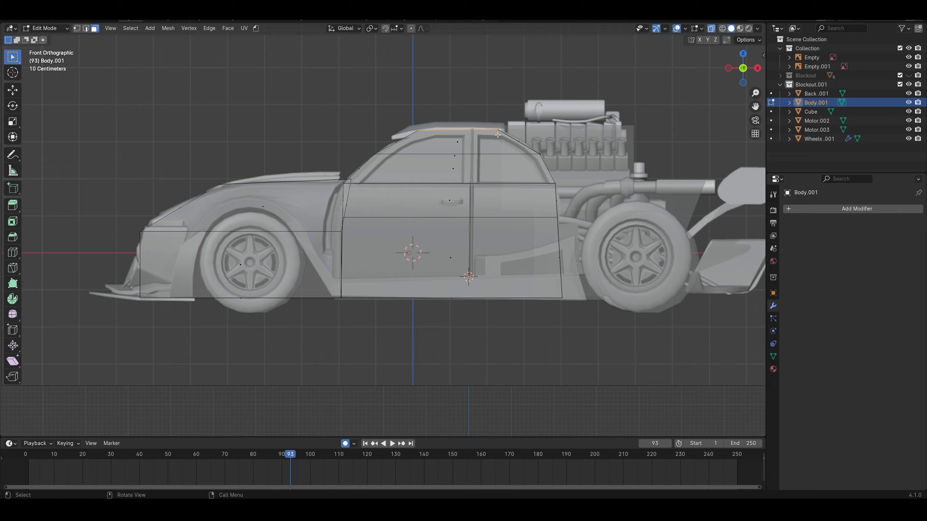
scroll(460, 189, up, 3)
key(e)
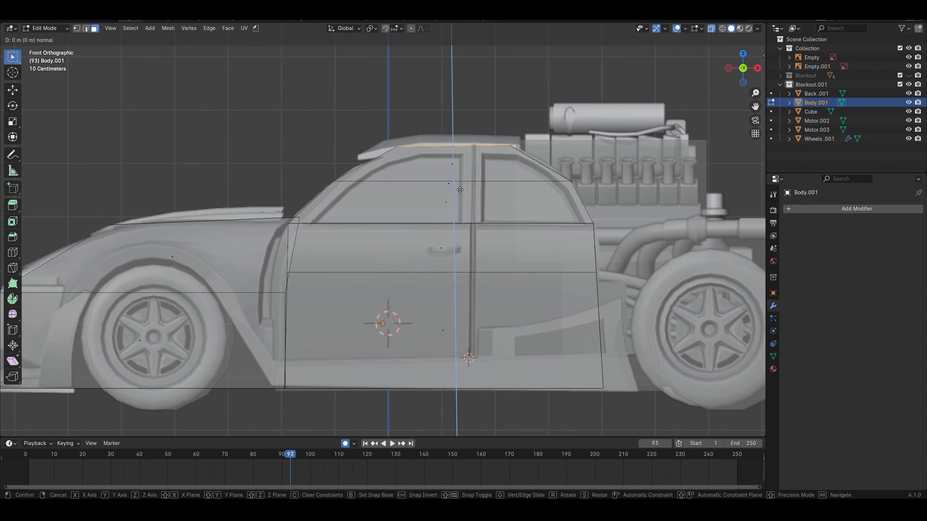
click(461, 177)
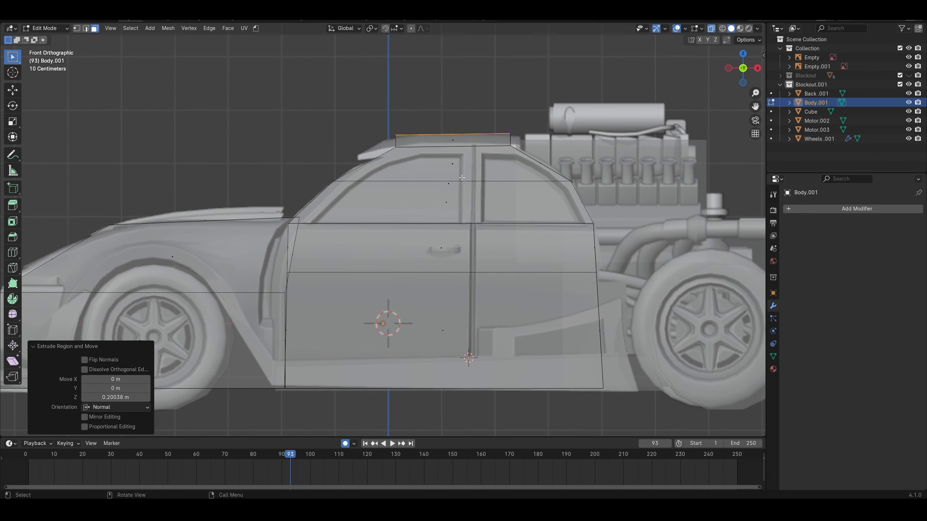
Extrude the raised roof's front face forward and down to match the reference, and lower the roof panel's bottom edge about 0.03 m
key(e)
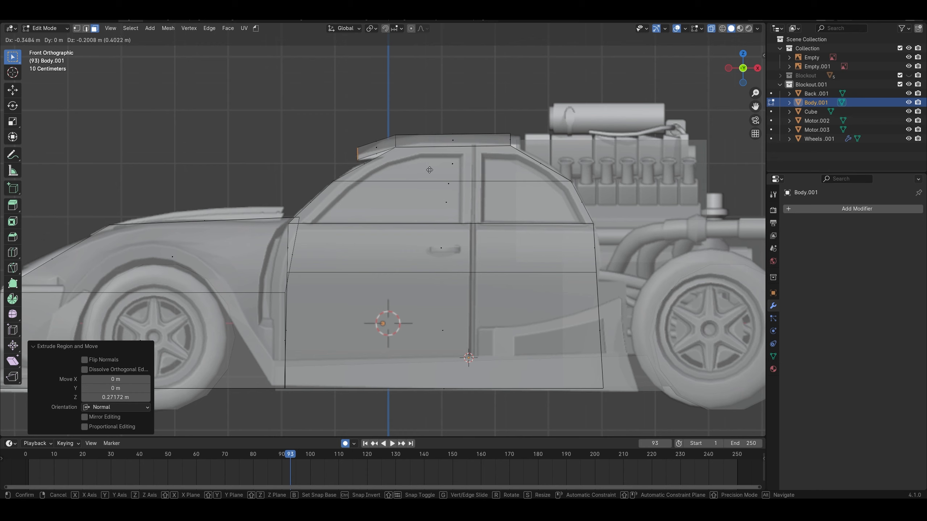
click(425, 167)
key(1)
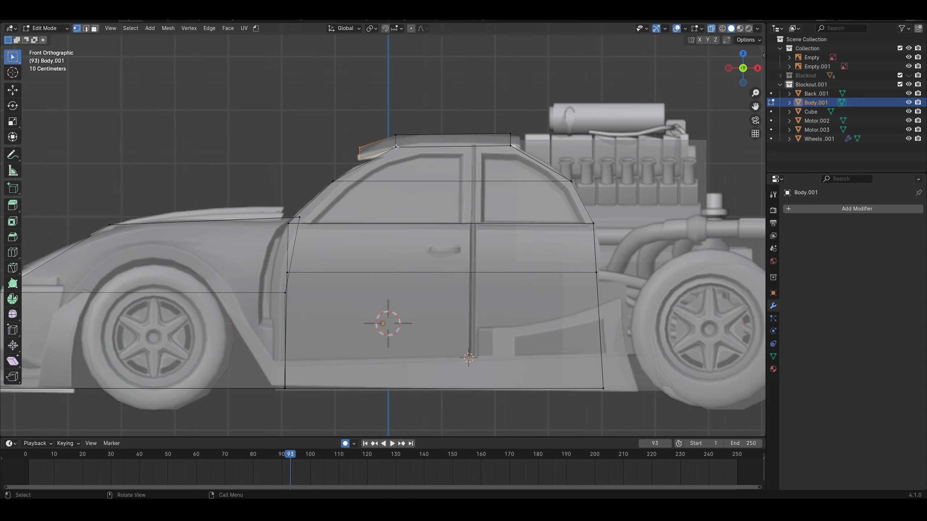
alt+click(416, 155)
key(g)
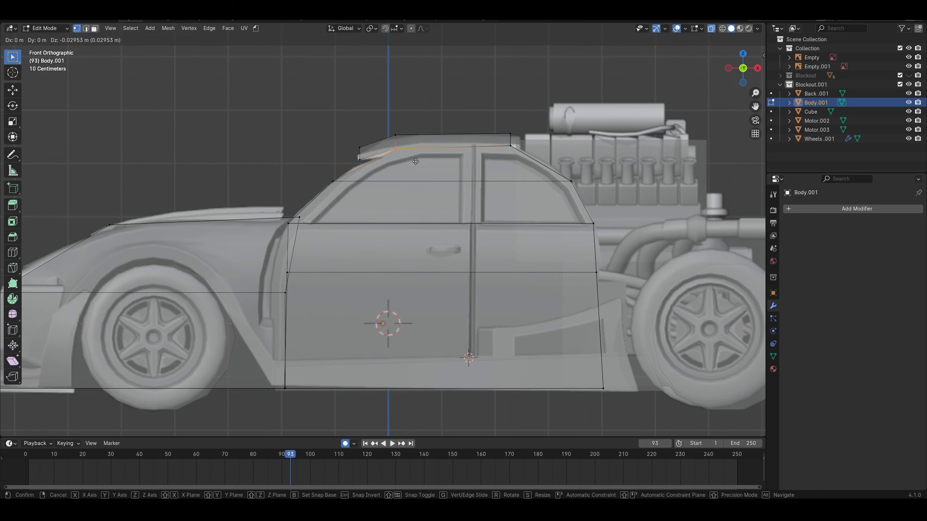
click(416, 162)
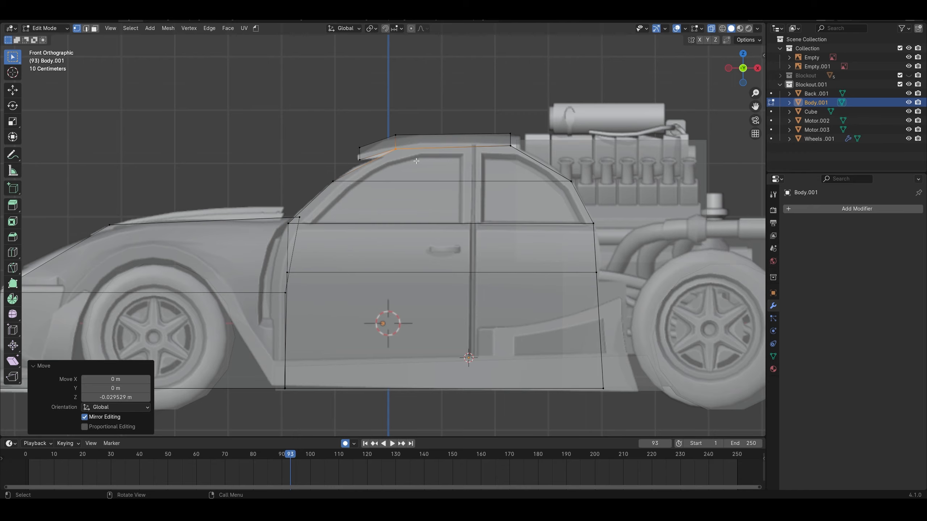
Bevel the cabin's horizontal edge loop at window height with a 0.567 m width, 2 segments and a 0.419 shape
middle_drag(417, 161, 374, 197)
scroll(322, 223, down, 3)
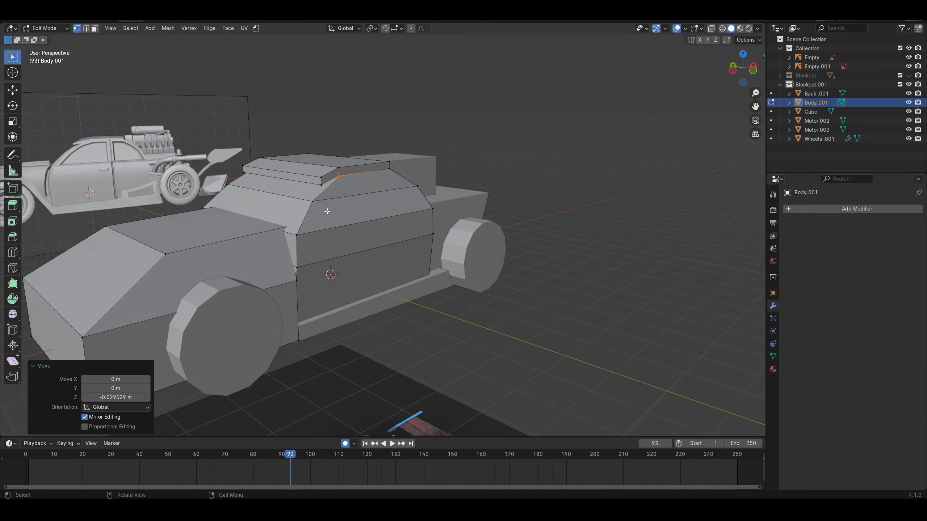
middle_drag(323, 223, 284, 187)
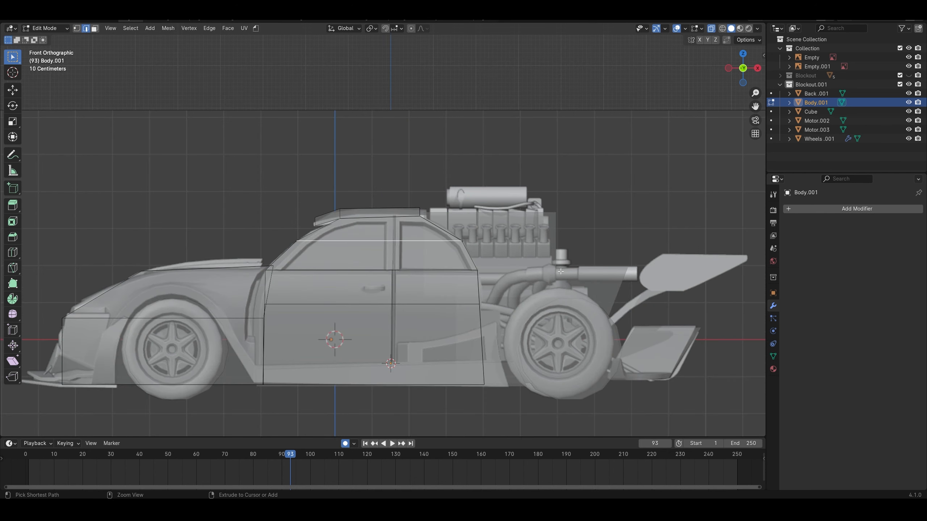
key(ctrl+b)
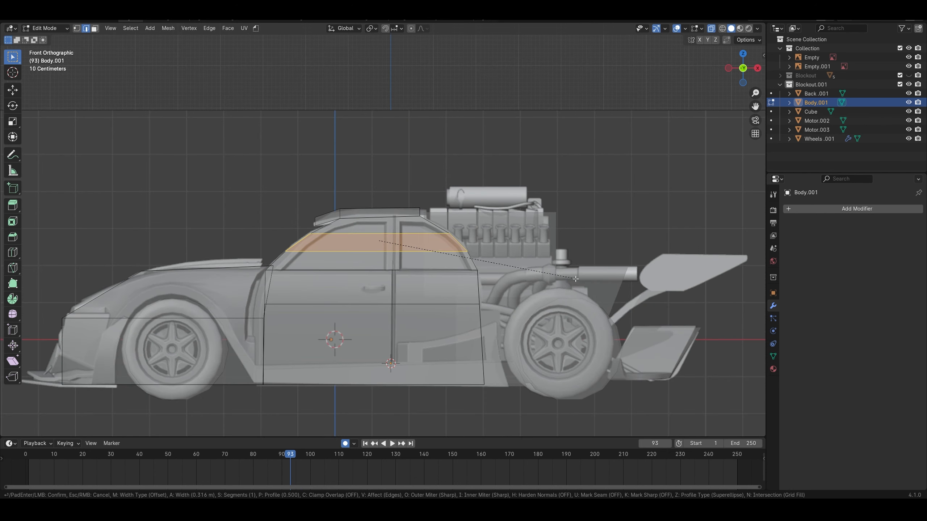
click(578, 282)
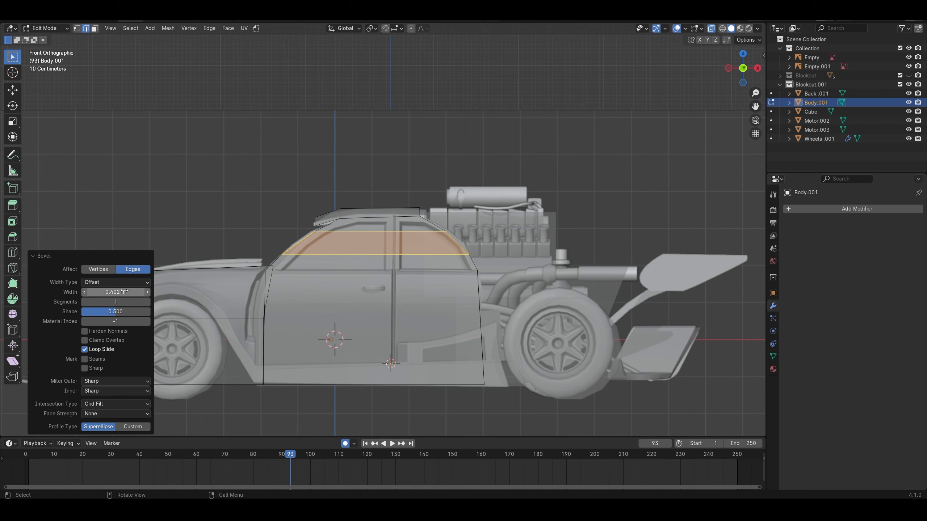
drag(115, 291, 106, 291)
scroll(265, 215, up, 2)
key(ctrl+b)
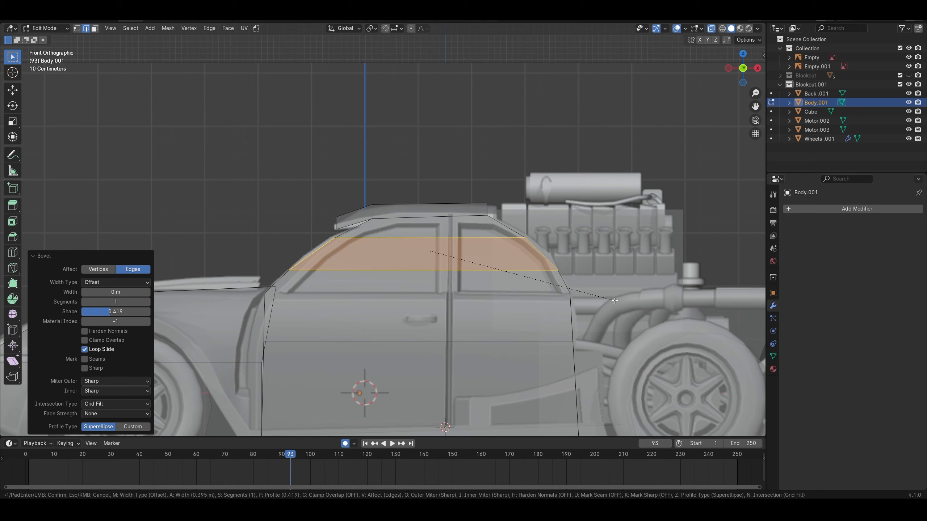
click(615, 301)
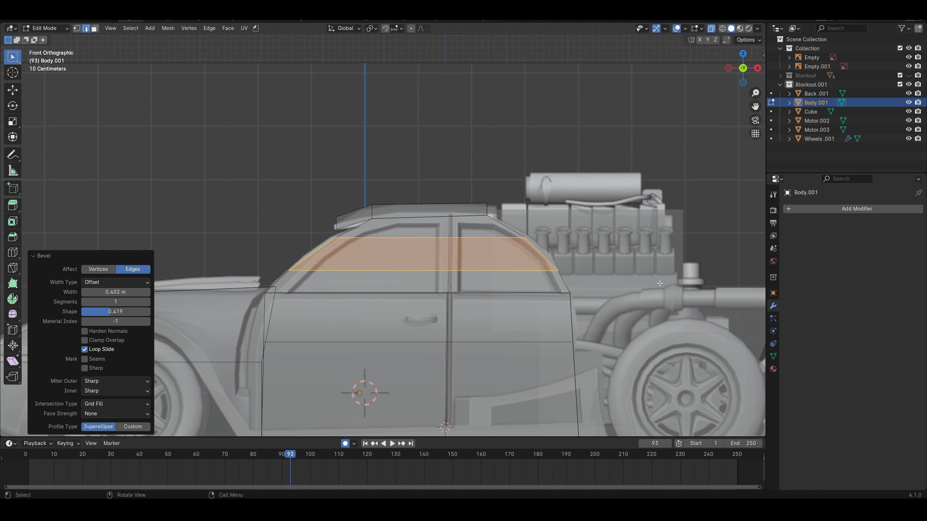
drag(115, 292, 141, 293)
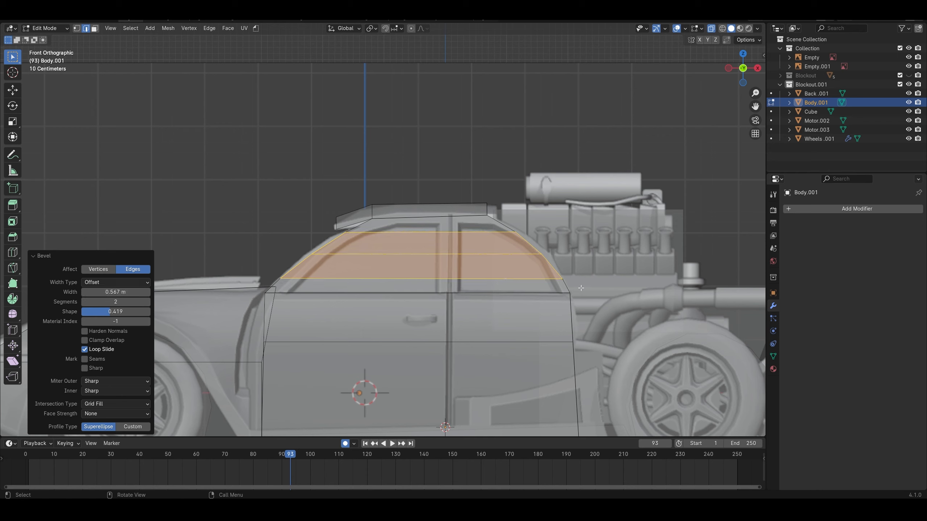
Extrude the rear face of the raised roof backward about 0.17 m in front view
key(1)
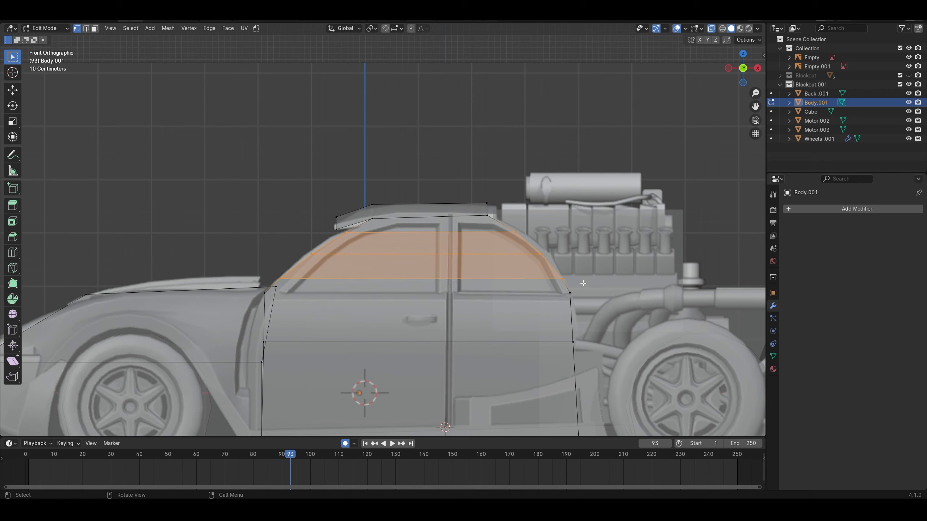
scroll(517, 256, up, 2)
key(3)
click(439, 251)
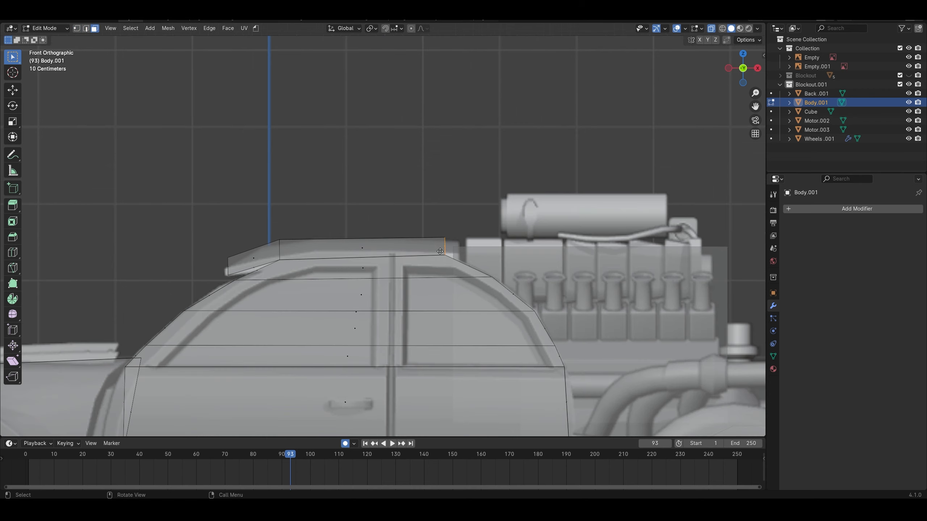
key(e)
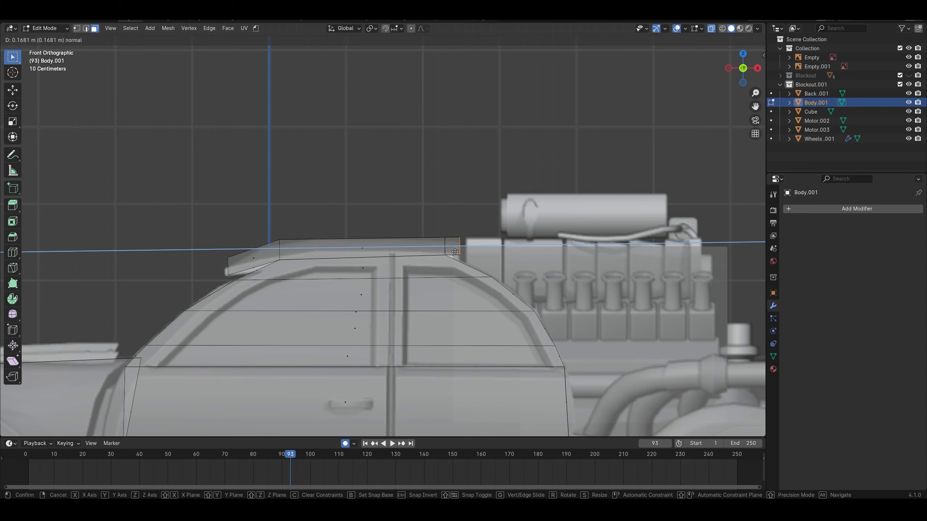
click(455, 252)
key(1)
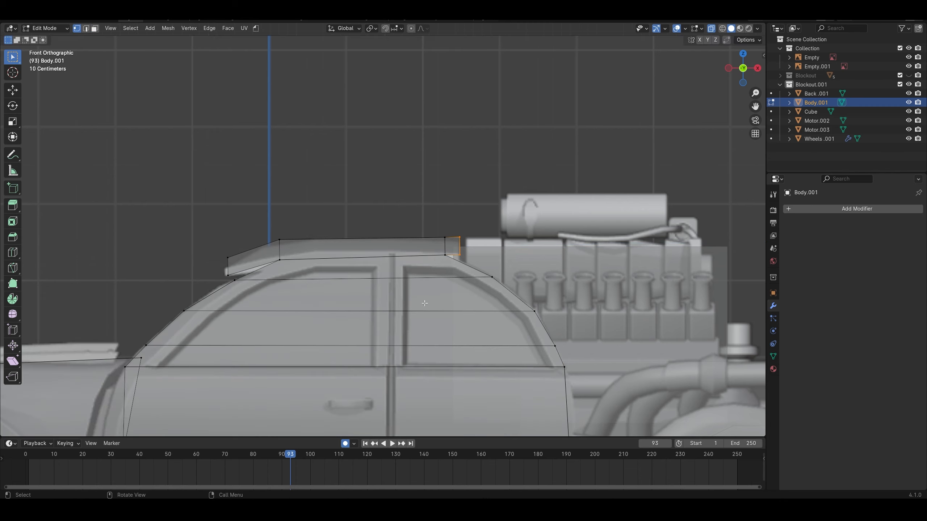
scroll(339, 203, down, 6)
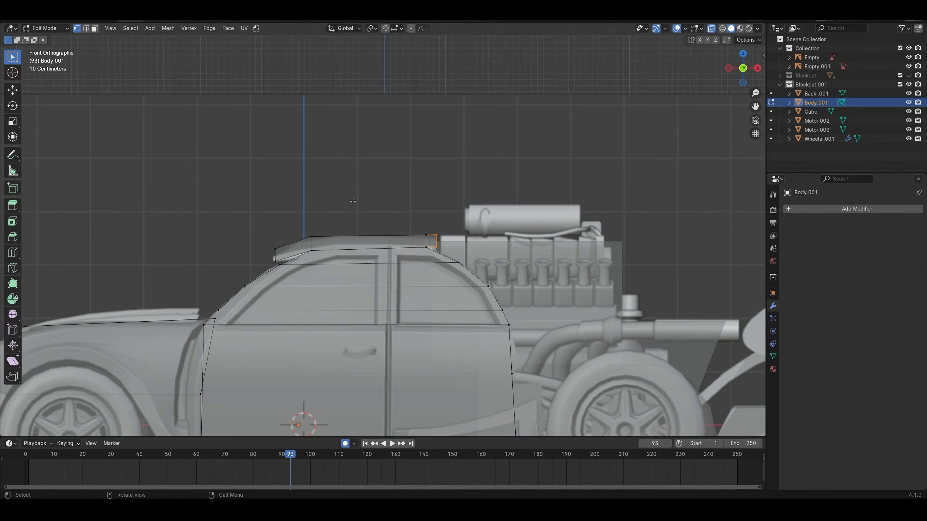
Lower the upper rear corner of the roof extension about 0.05 m along Z
scroll(484, 228, up, 6)
click(475, 238)
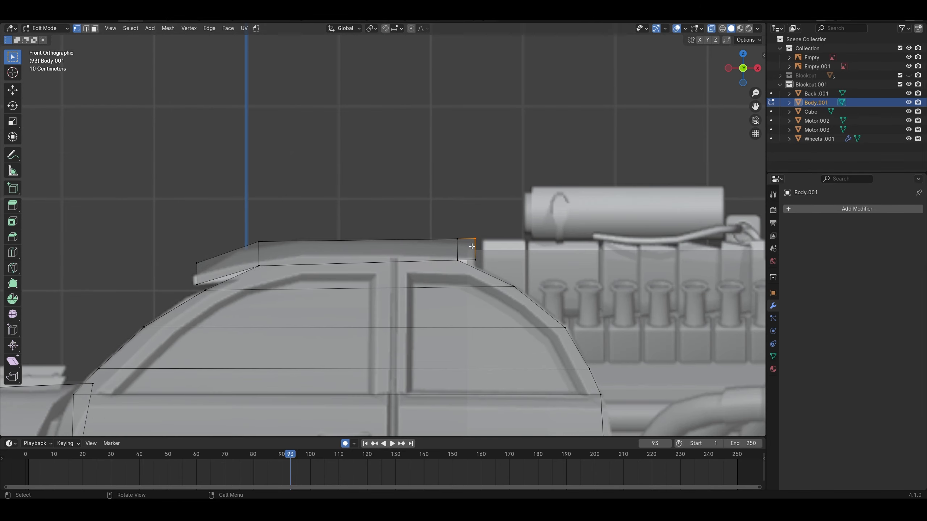
key(g)
key(z)
click(472, 251)
scroll(472, 251, down, 5)
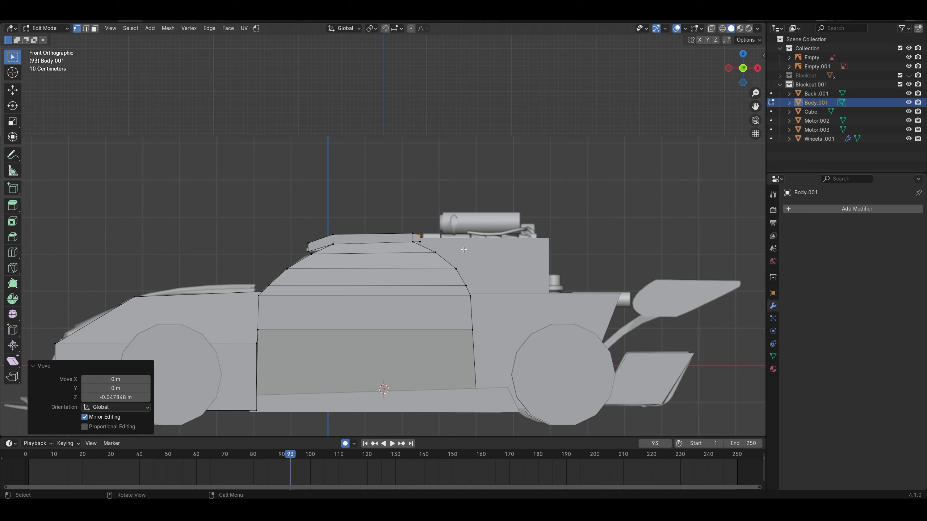
Try a 1 m rearward extrusion of the roof's rear face against the side reference and undo it
scroll(463, 249, up, 4)
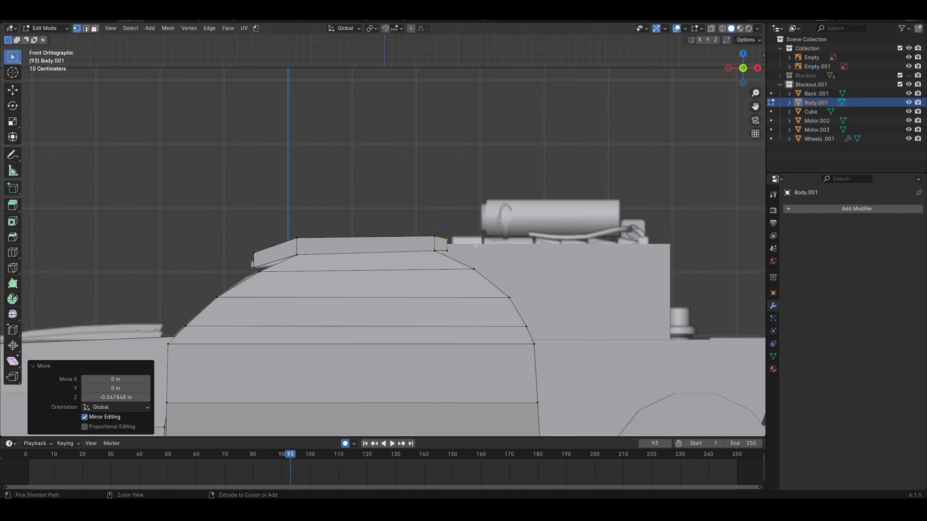
key(3)
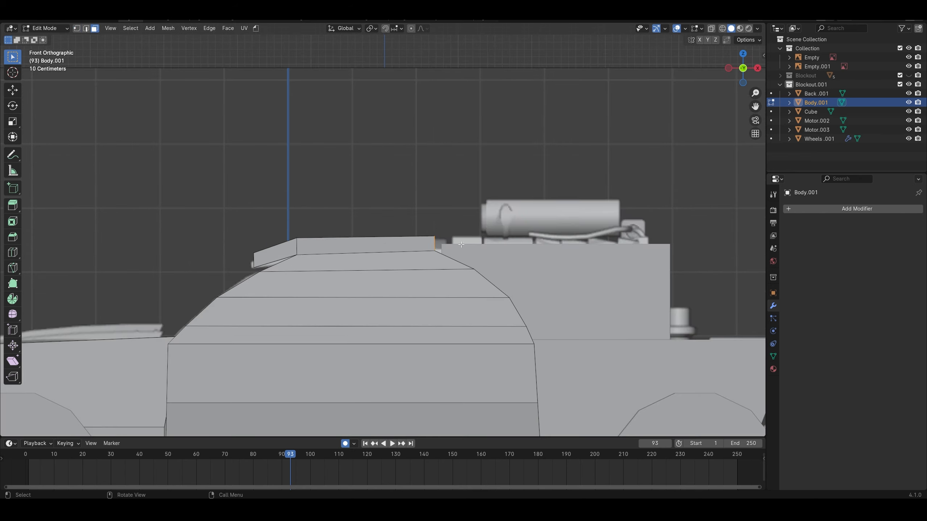
scroll(461, 244, up, 3)
key(alt+z)
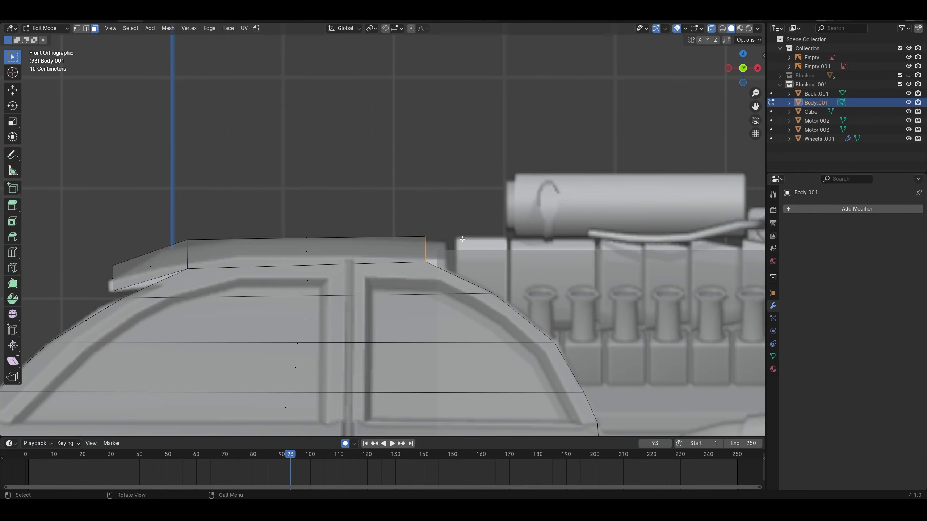
key(e)
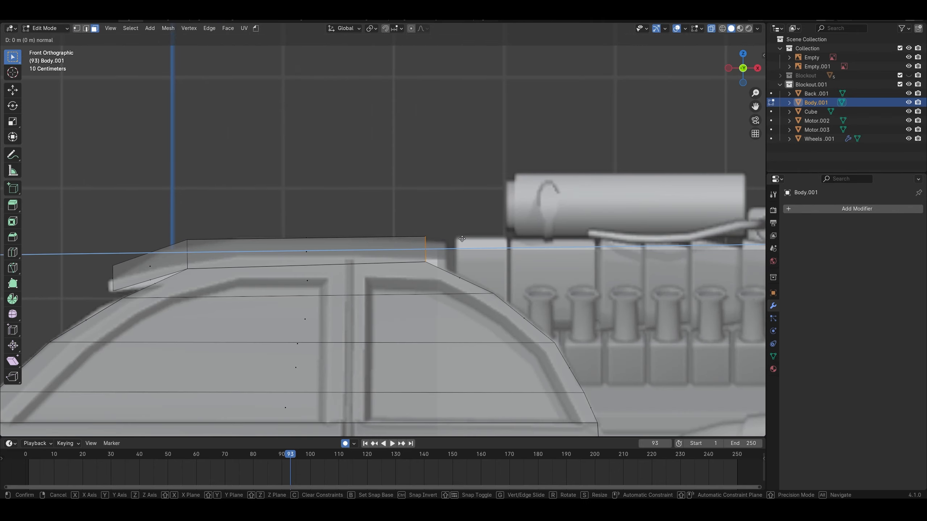
click(672, 238)
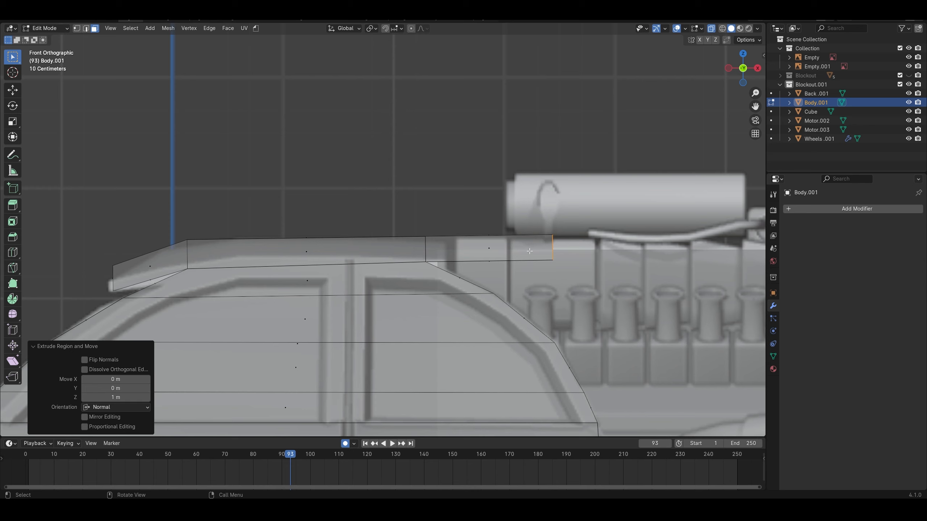
scroll(613, 255, down, 1)
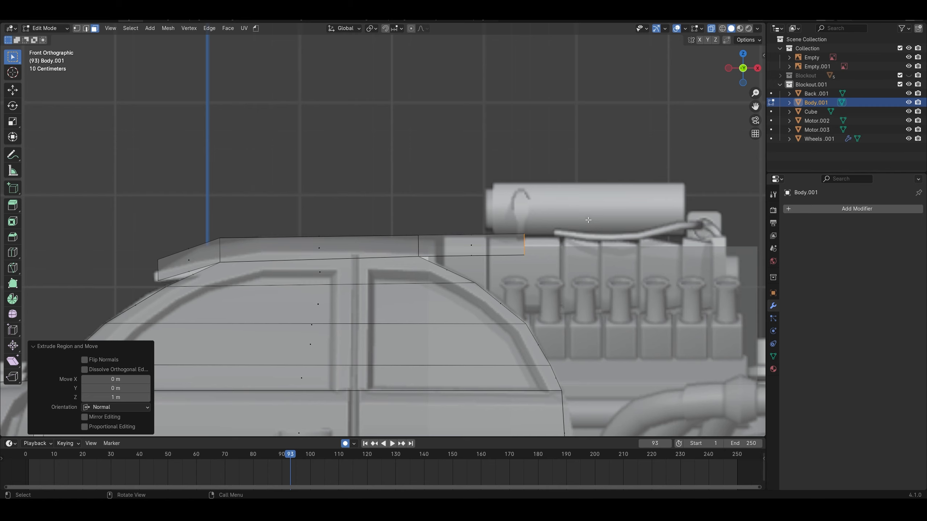
key(ctrl+z)
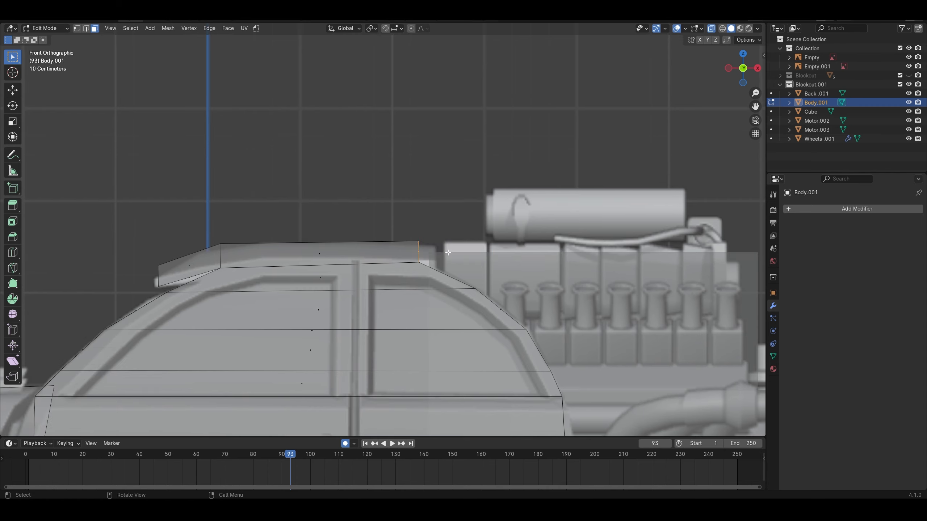
Extrude the roof's rear face backward about 0.17 m and move it slightly down to match the side reference
key(e)
click(465, 255)
key(g)
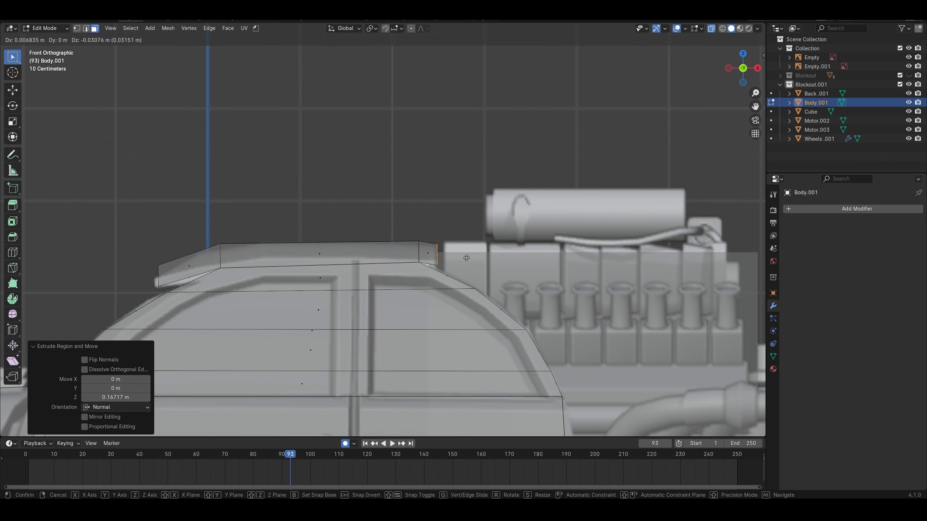
click(466, 259)
key(1)
drag(446, 230, 430, 253)
scroll(430, 253, down, 3)
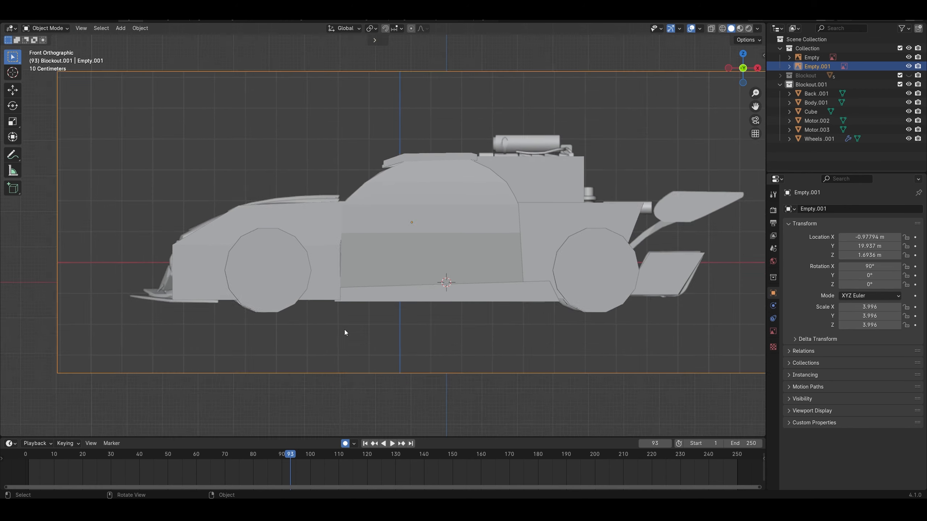
Add a mesh cylinder with 24 vertices as a smoother replacement for the blocky front wheel
scroll(344, 330, down, 1)
key(shift+a)
mouse_move(339, 326)
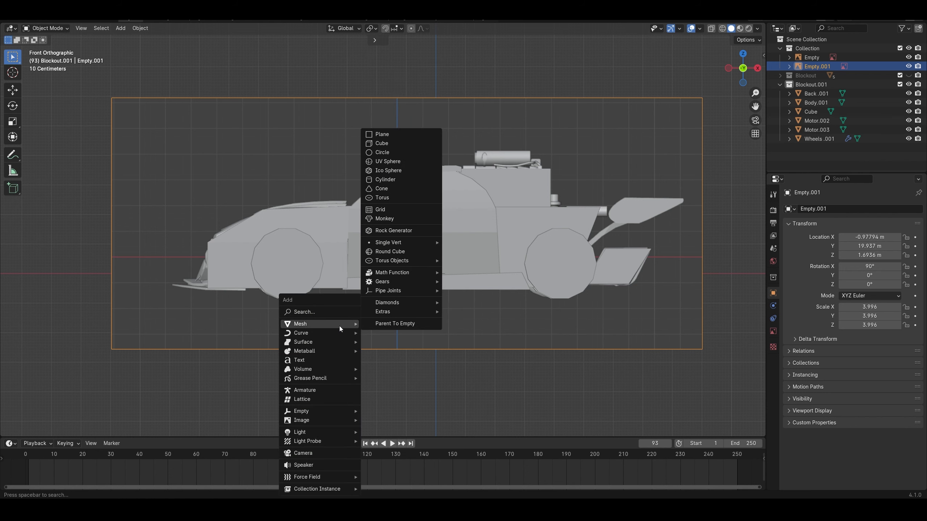
click(401, 179)
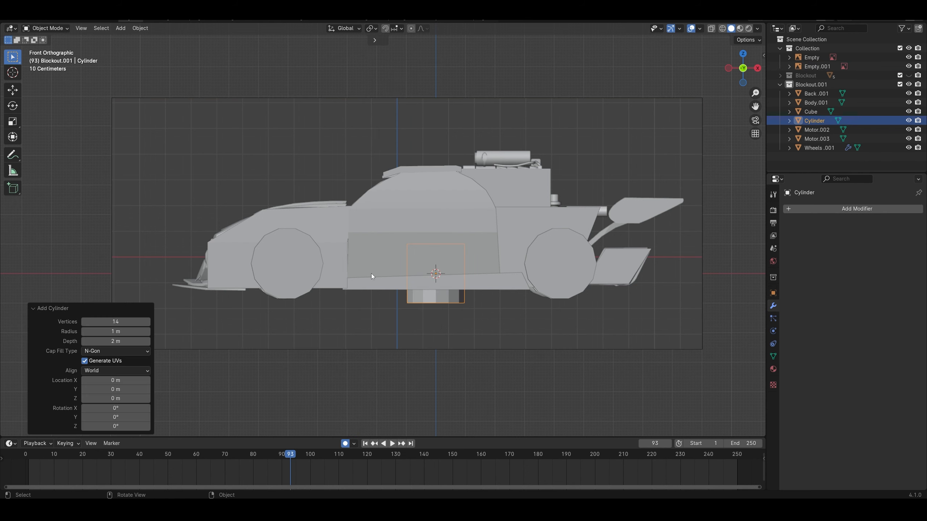
click(120, 322)
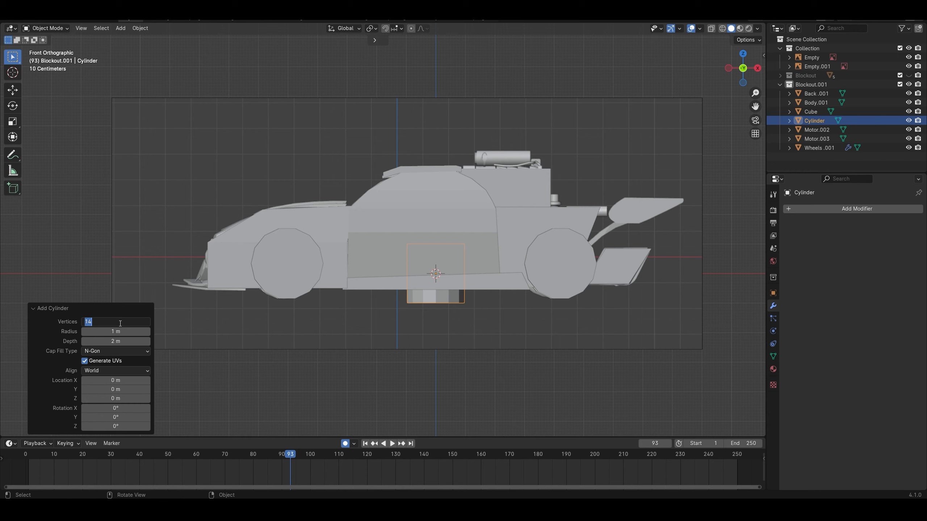
key(BackSpace)
text(24)
key(Return)
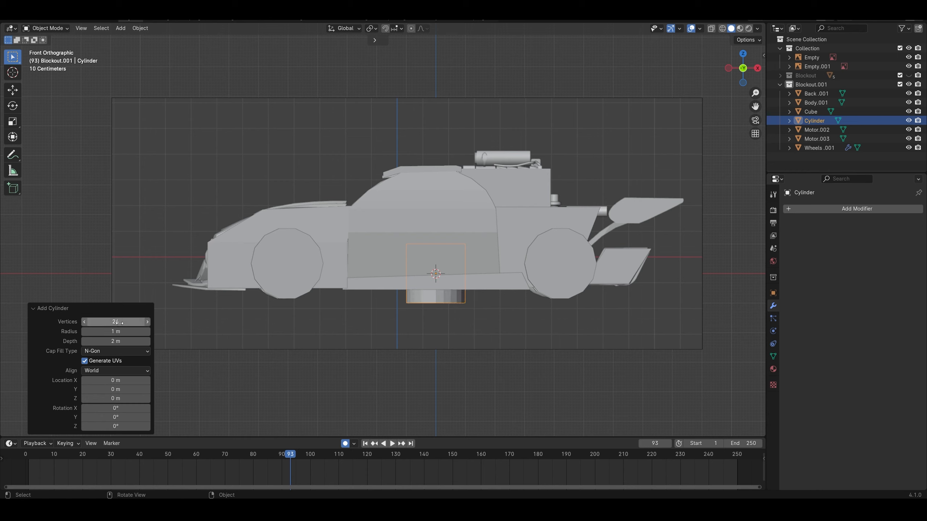
Rotate the cylinder 90° in front view, plus 90° around Z, so its round face points sideways
key(alt+z)
shift+middle_drag(463, 273, 454, 276)
key(alt+z)
text(r90)
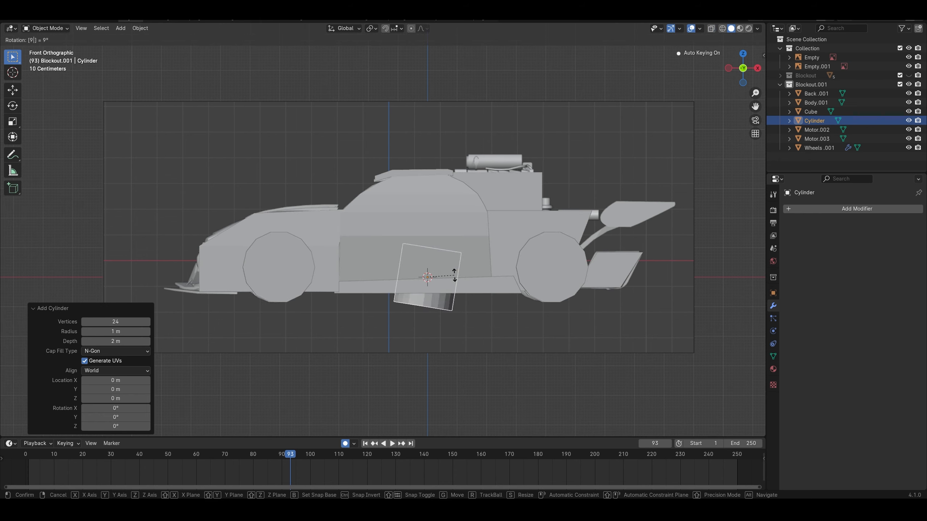
key(Return)
text(rz90)
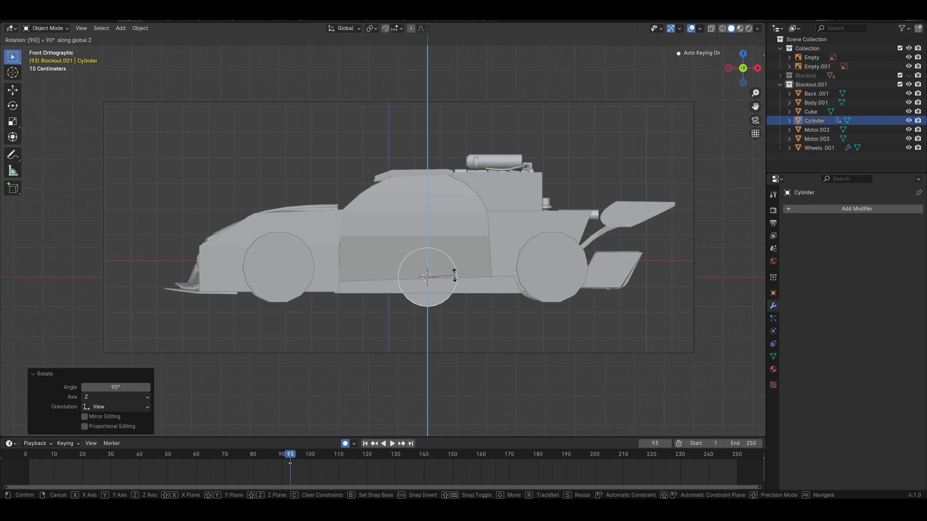
key(Return)
Move the cylinder about 5 m forward and 0.36 m up onto the front wheel, scaled up about 1.17 times
key(g)
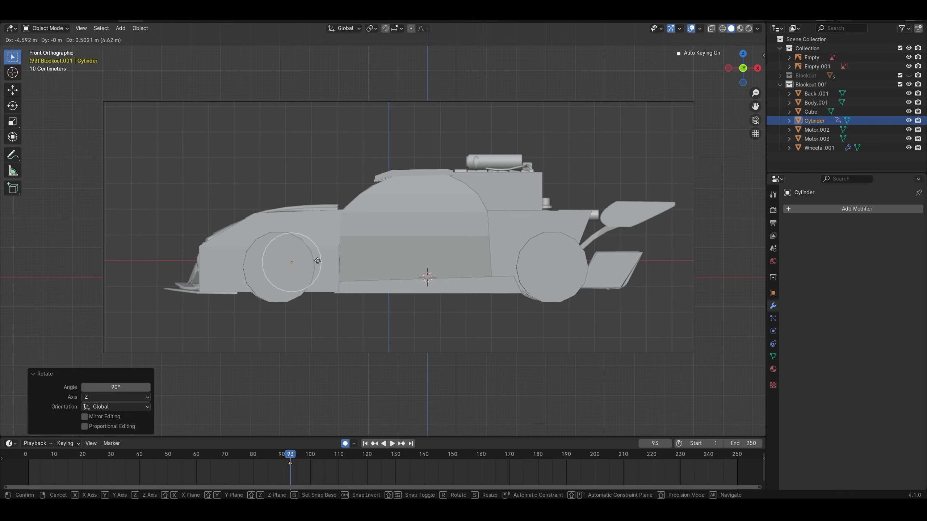
click(307, 265)
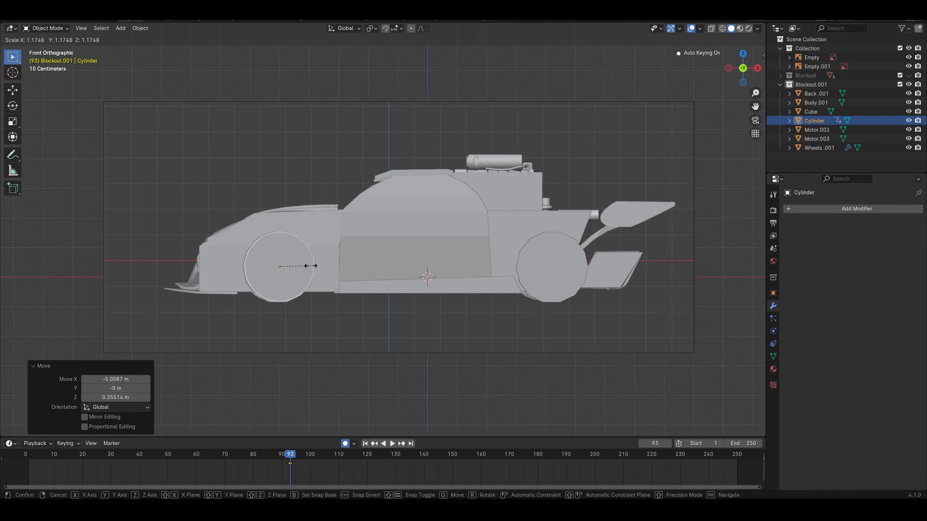
click(310, 266)
key(g)
click(311, 264)
key(alt+z)
Narrow the cylinder's mesh along Y to a scale of about 0.6
middle_drag(311, 264, 360, 287)
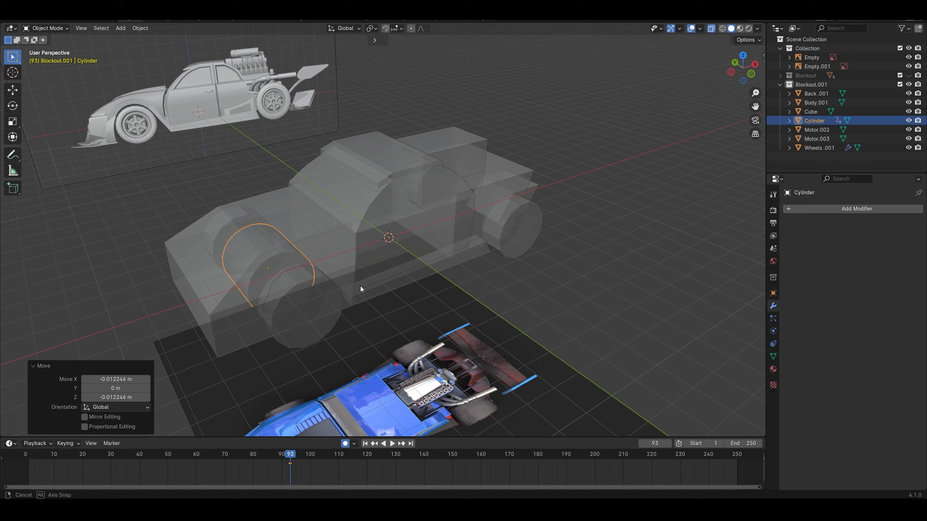
key(Tab)
key(alt+z)
key(s)
key(y)
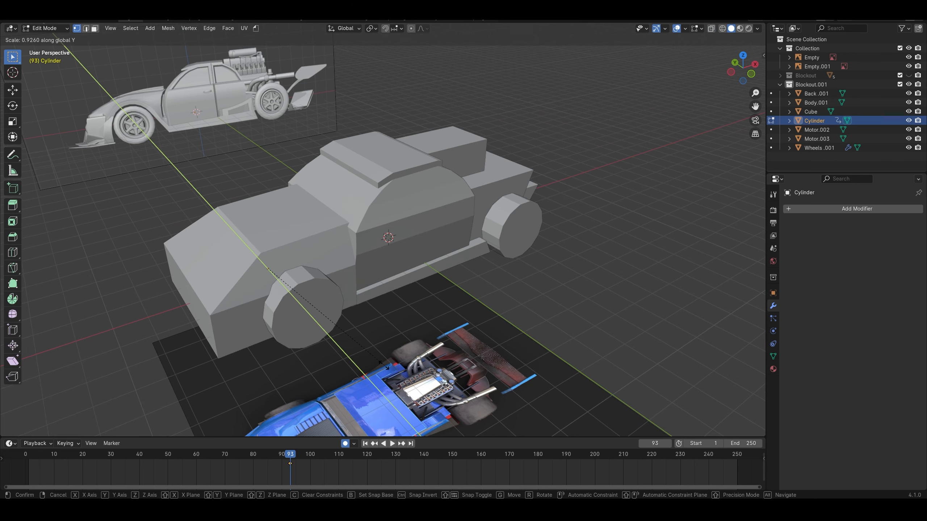
click(340, 335)
key(alt+z)
key(KP_7)
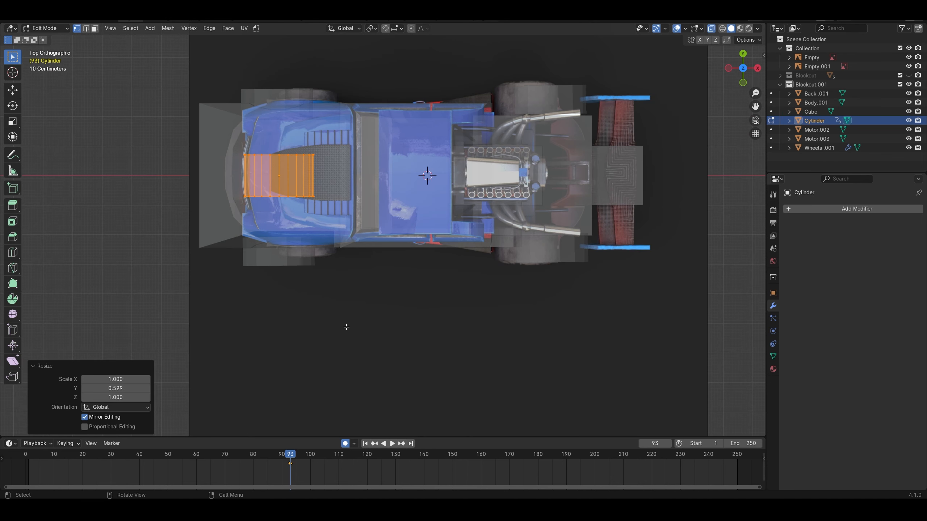
Move the cylinder's mesh about -2.52 m along Y over the front wheel and narrow it to match the wheel's width
key(g)
key(y)
click(333, 352)
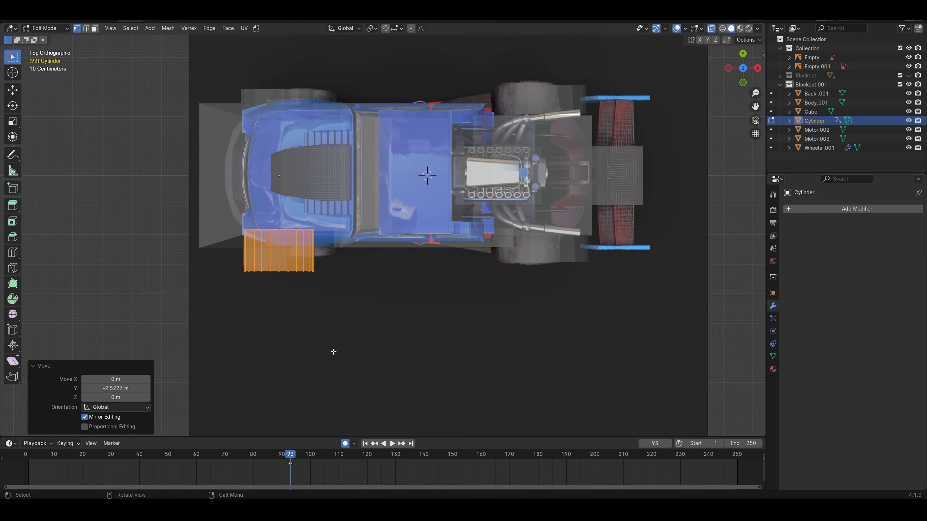
key(s)
key(y)
click(313, 319)
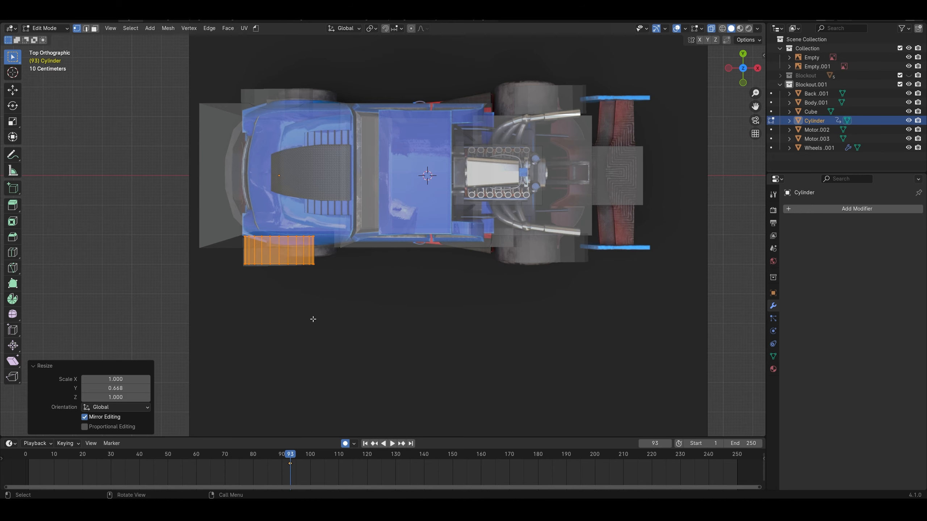
key(s)
key(y)
click(313, 321)
Join the new cylinder into the mirrored Wheels .001 object and enter its mesh editing
middle_drag(315, 323, 350, 277)
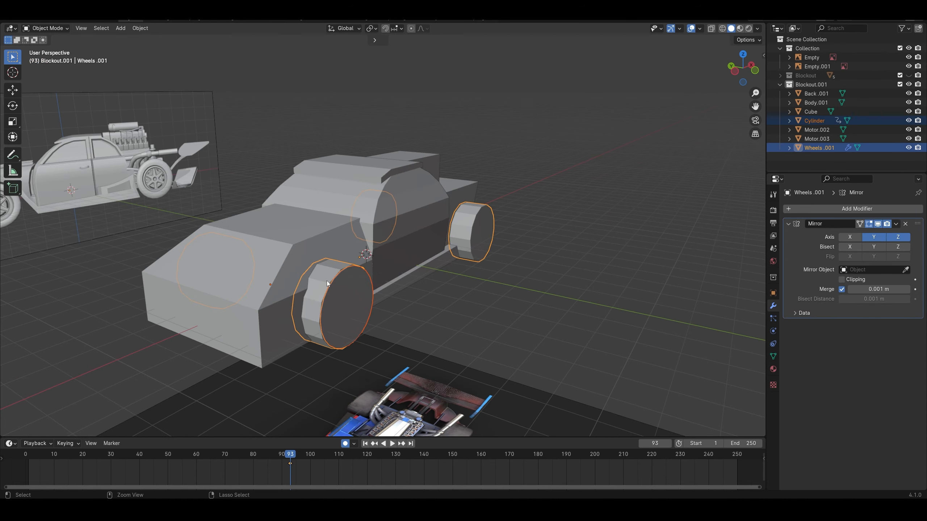
key(Delete)
key(Tab)
key(alt+z)
key(alt+z)
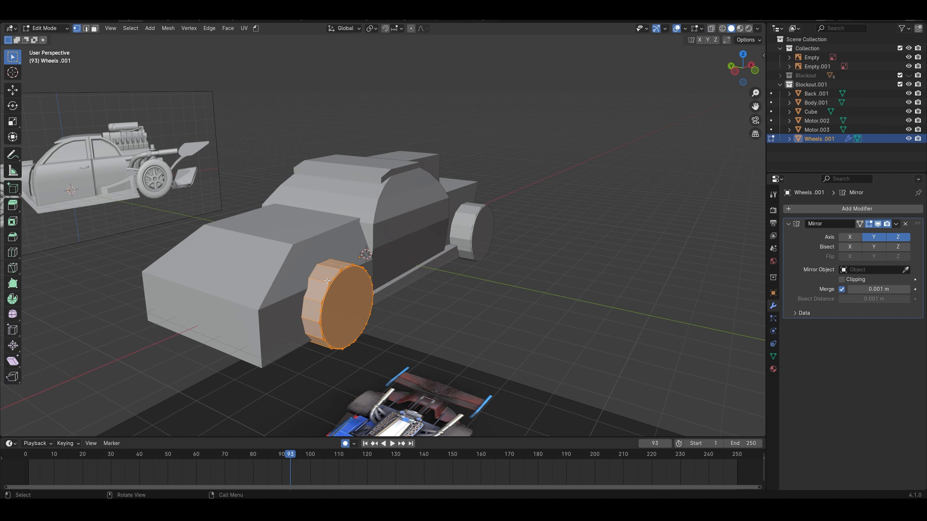
Delete the faces of the old low-poly front wheel using a linked selection, and return to Object Mode
key(3)
click(327, 271)
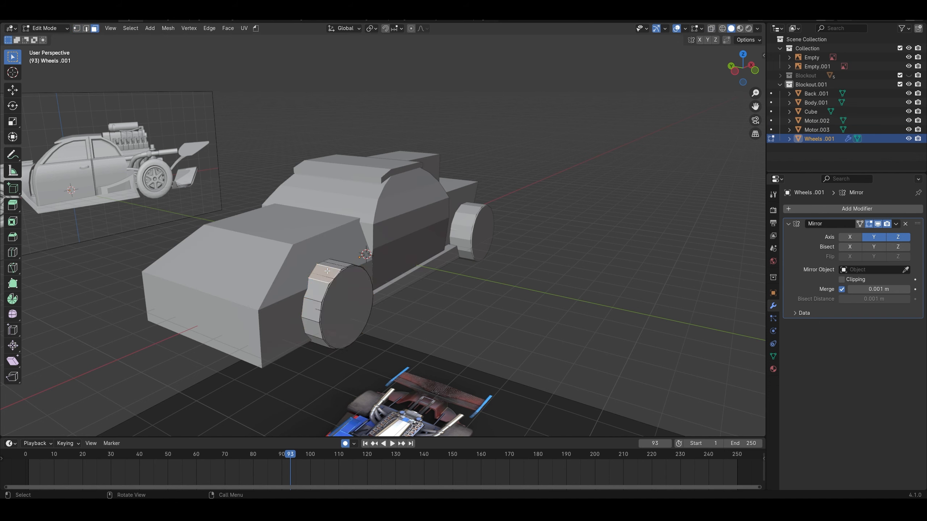
key(ctrl+l)
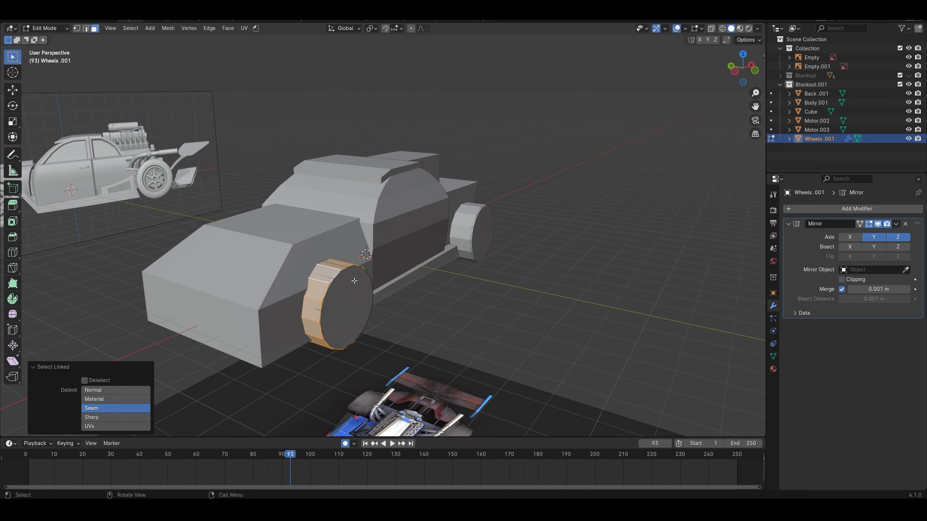
key(x)
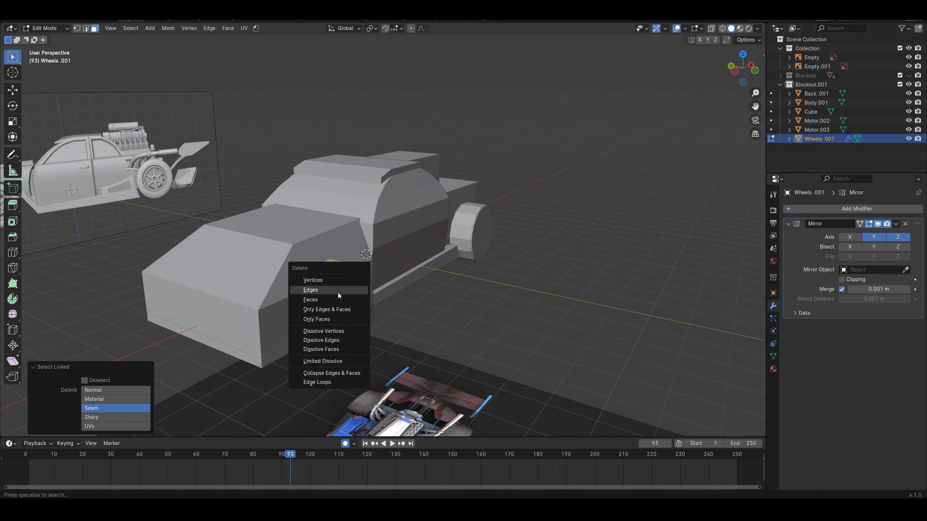
click(327, 301)
key(KP_1)
key(Tab)
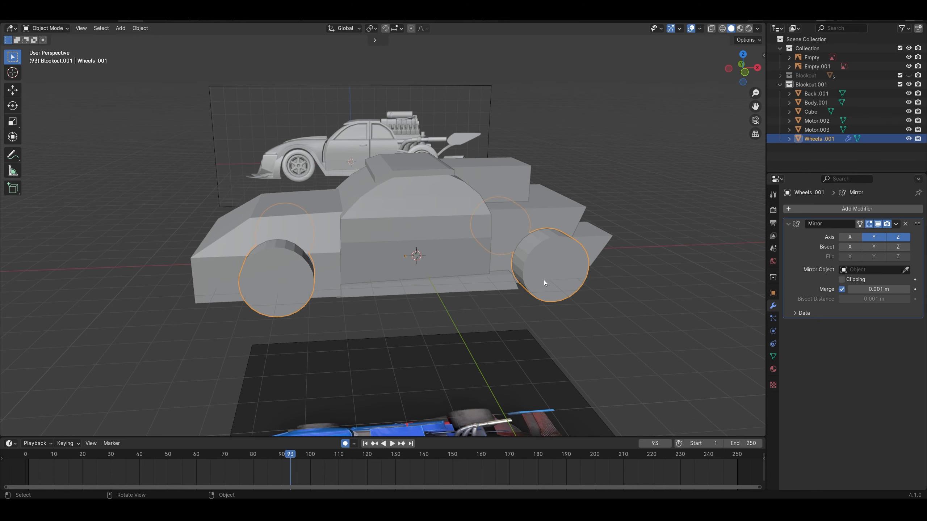
Compare the side profile of the blockout and its new wheels with the reference car in front orthographic view
key(KP_5)
middle_drag(322, 242, 359, 252)
key(KP_1)
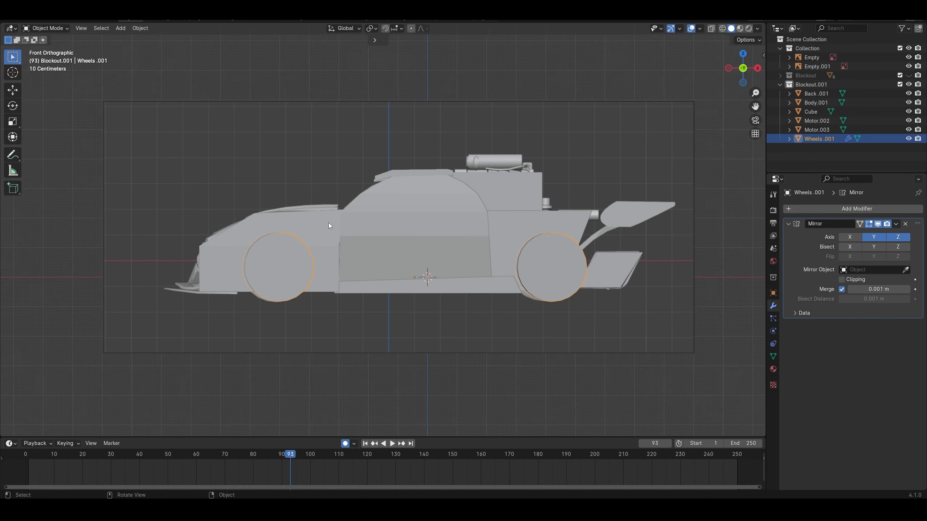
middle_drag(352, 239, 297, 305)
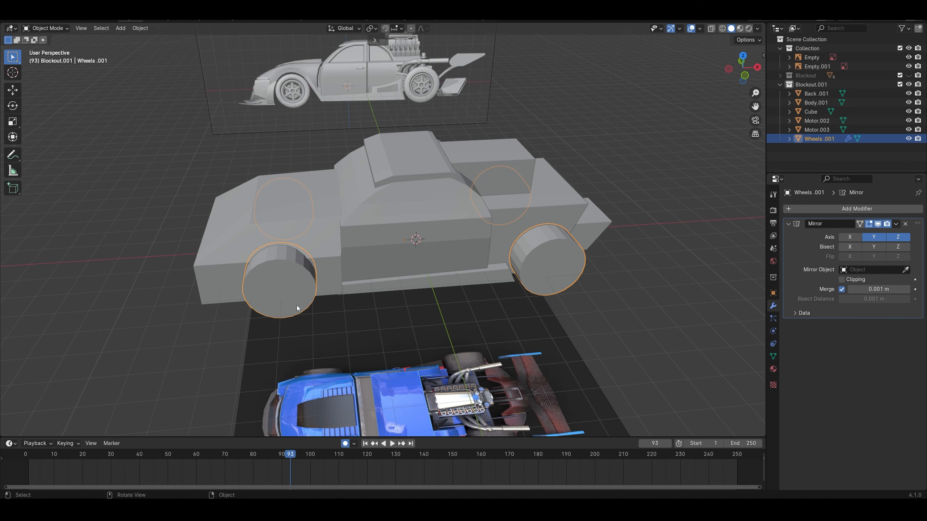
key(KP_1)
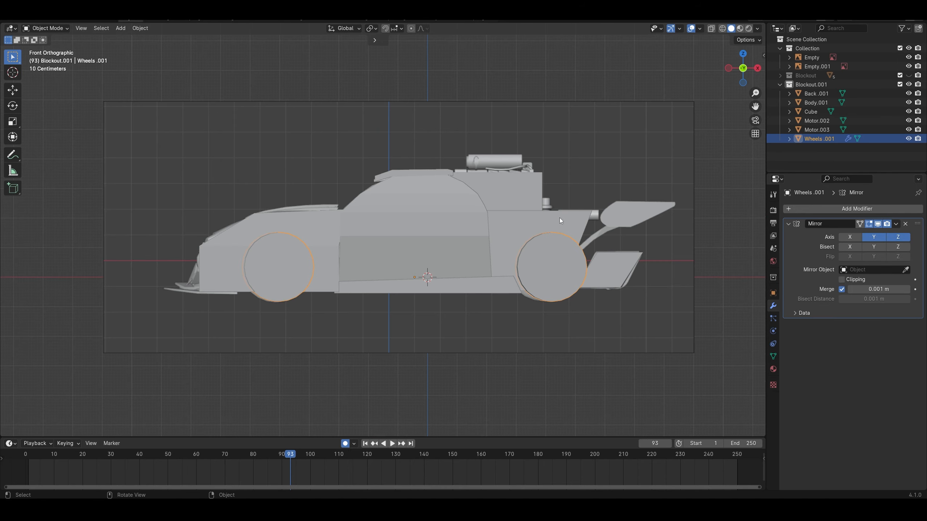
key(alt+z)
shift+middle_drag(363, 220, 460, 232)
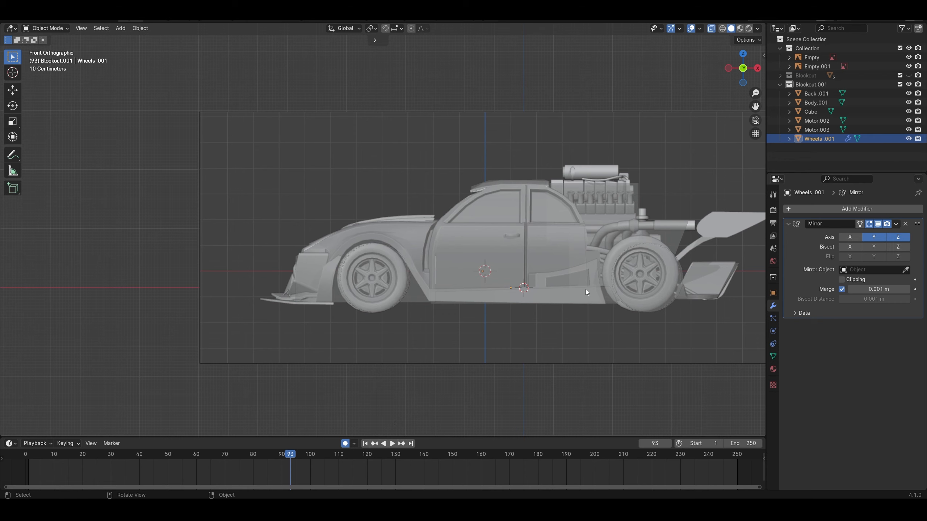
key(alt+z)
Enter mesh editing of Body.001 and select all linked faces of the front section
click(466, 263)
key(Tab)
scroll(456, 265, up, 3)
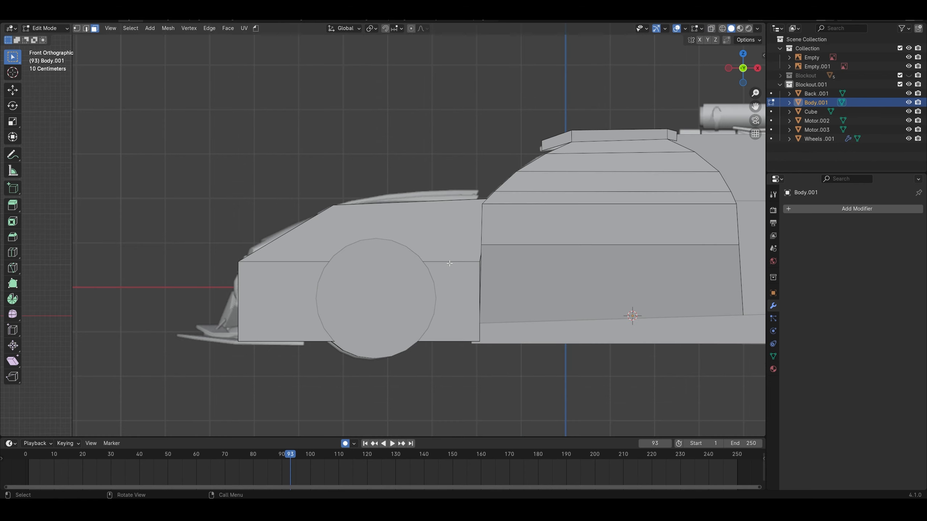
click(451, 257)
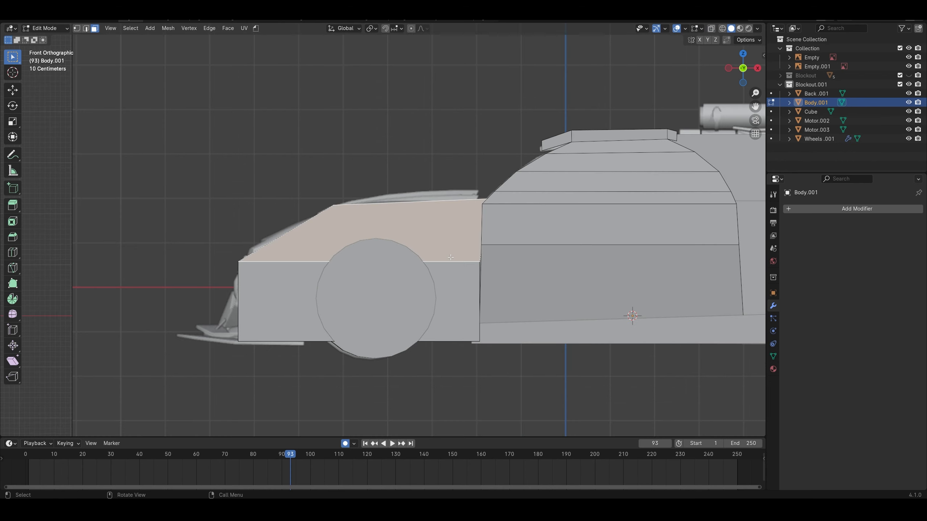
key(l)
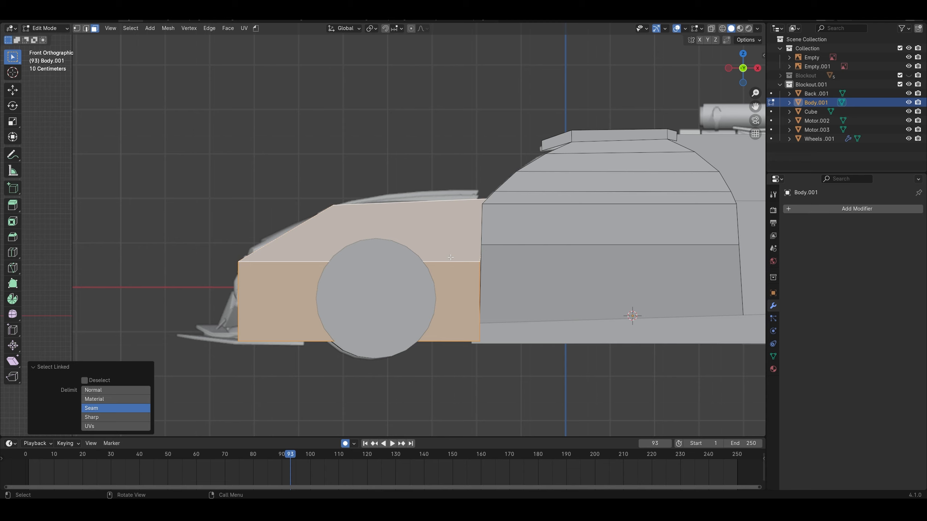
click(450, 257)
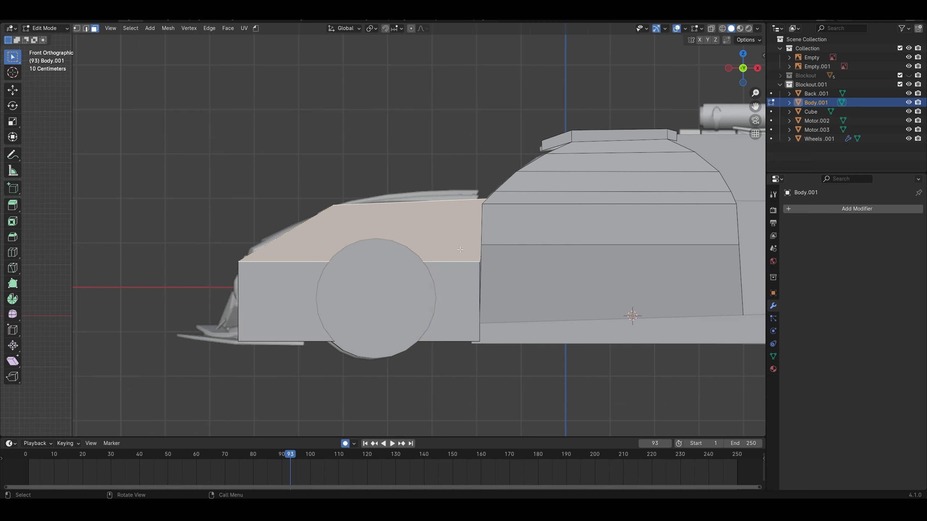
key(l)
middle_drag(460, 249, 468, 276)
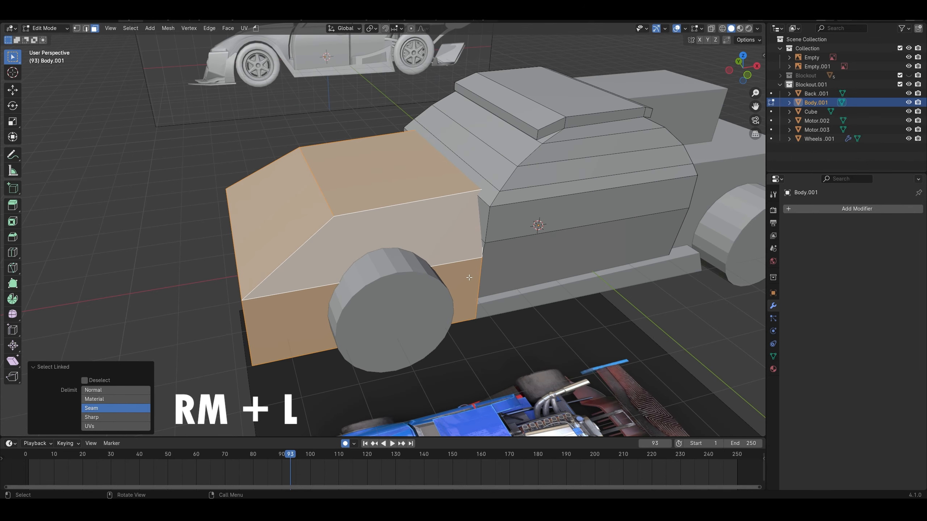
key(h)
key(alt+h)
Rename the Body.001 object to Front Blockout
double_click(816, 102)
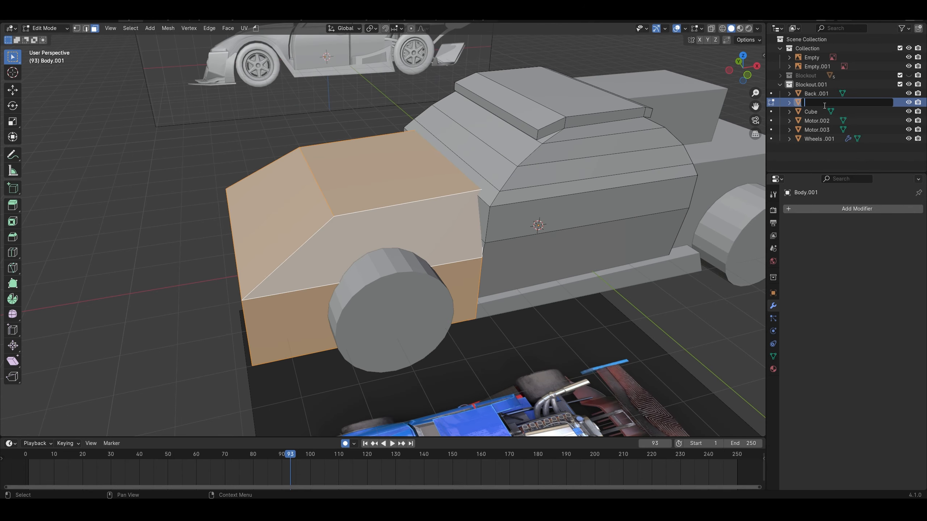
text(Front Blockout)
key(Return)
Temporarily hide the front section's faces to view the reference fender from the front view, and reveal them again
middle_drag(398, 226, 427, 221)
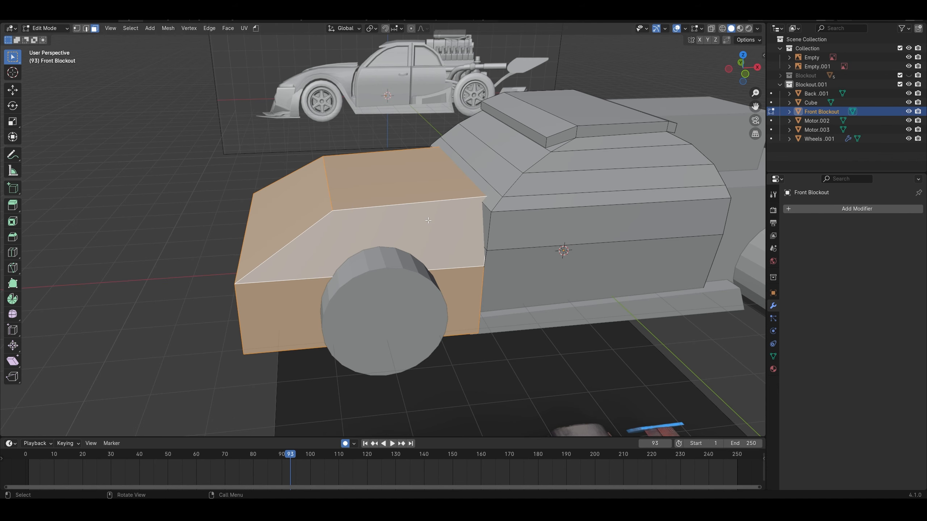
key(h)
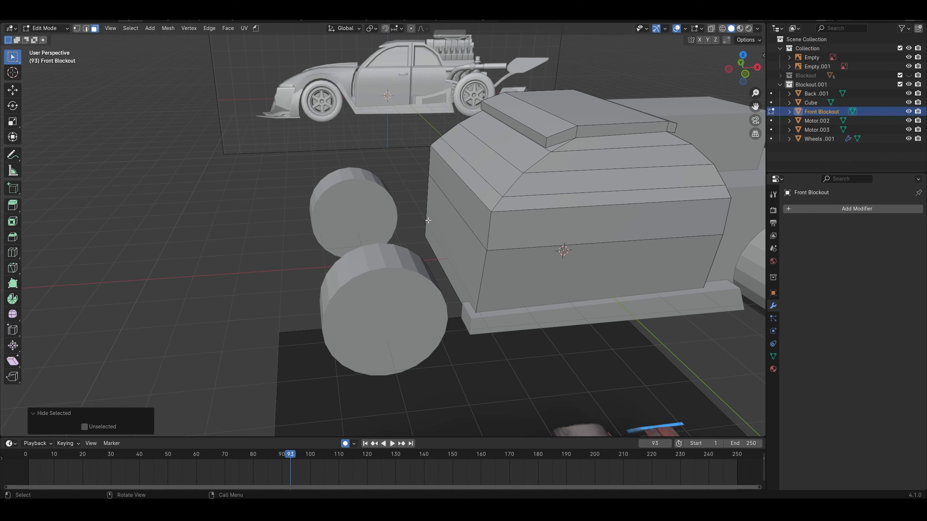
key(KP_1)
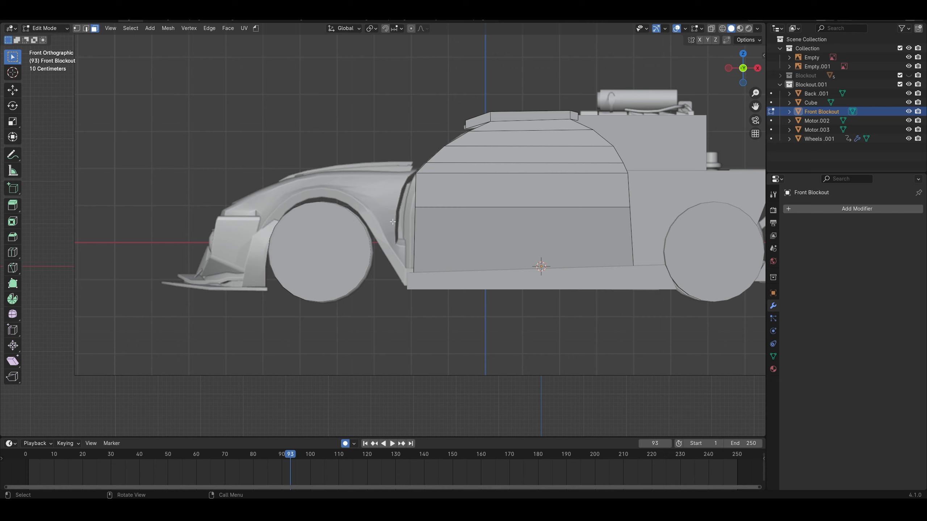
key(alt+h)
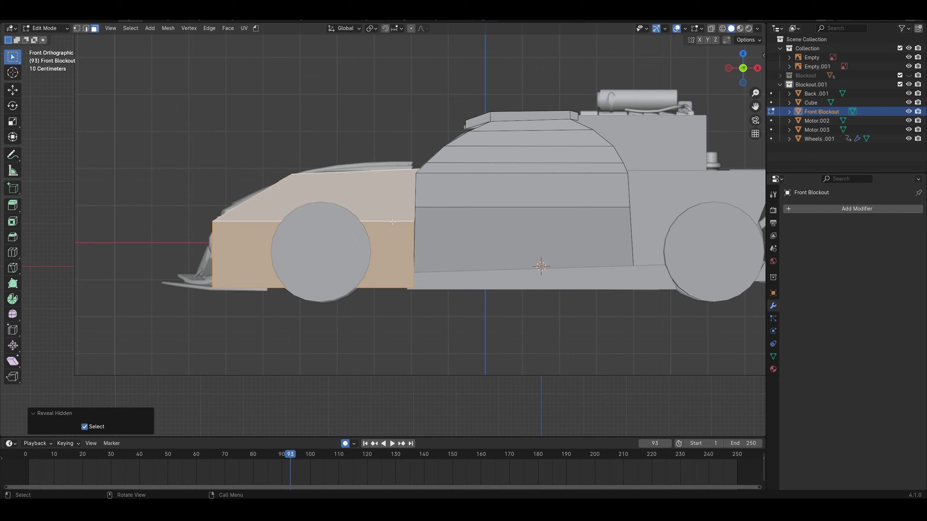
Separate the linked front section into its own object and select it in Object Mode
key(l)
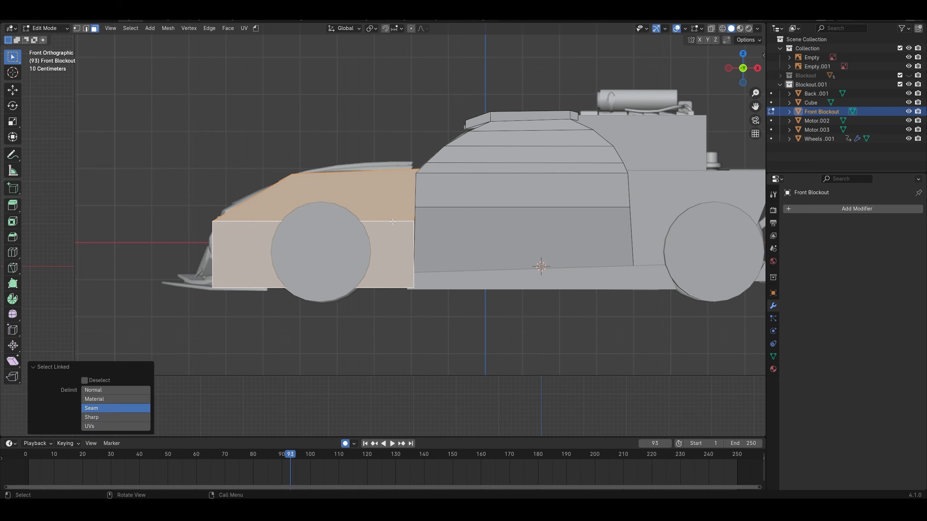
key(p)
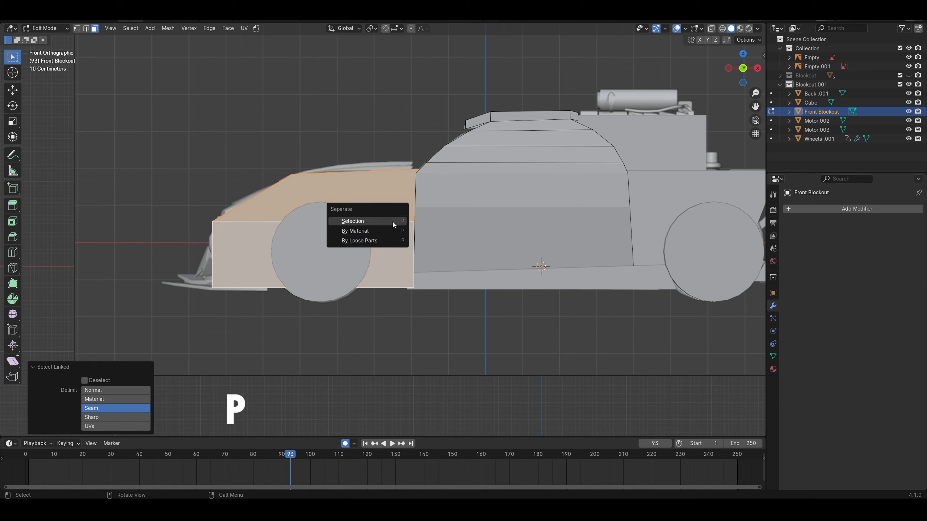
click(392, 222)
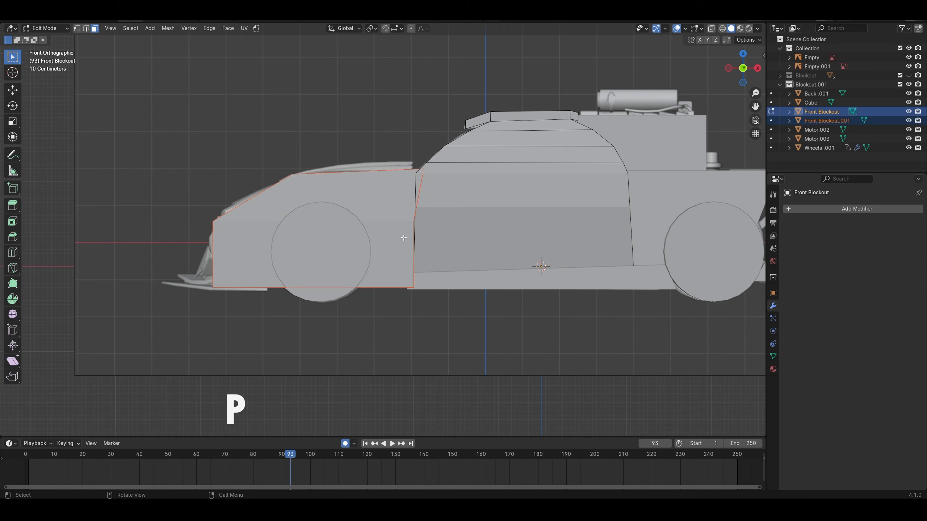
key(Tab)
click(388, 191)
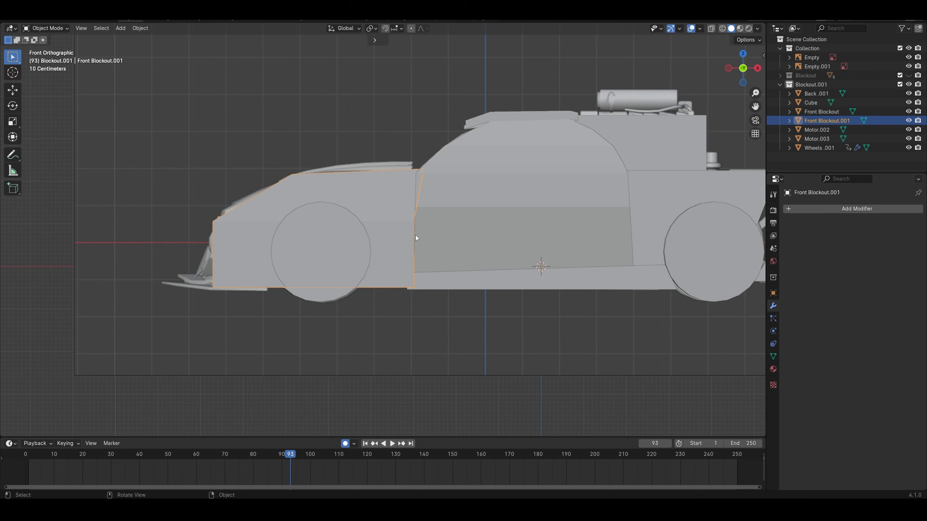
Hide the separated front section and select the front wheel's upper tread faces in the Wheels .001 mesh
click(492, 185)
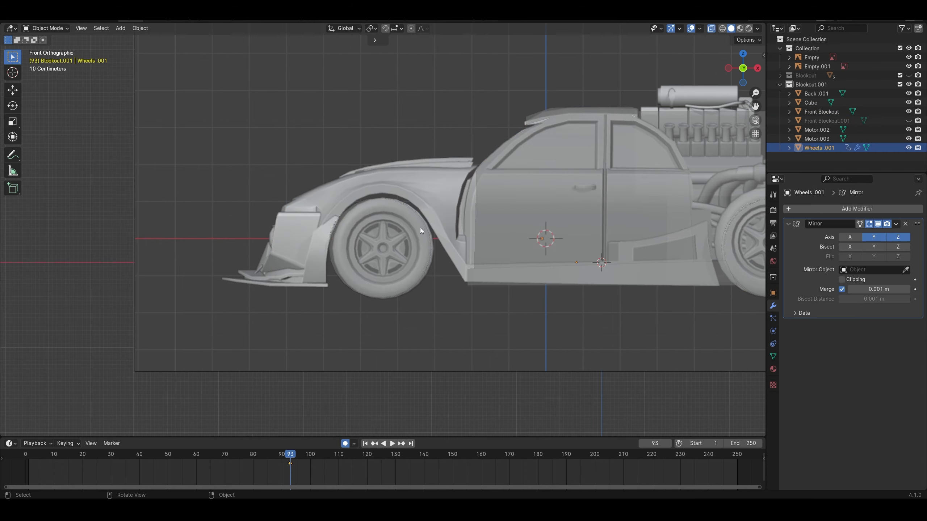
key(Tab)
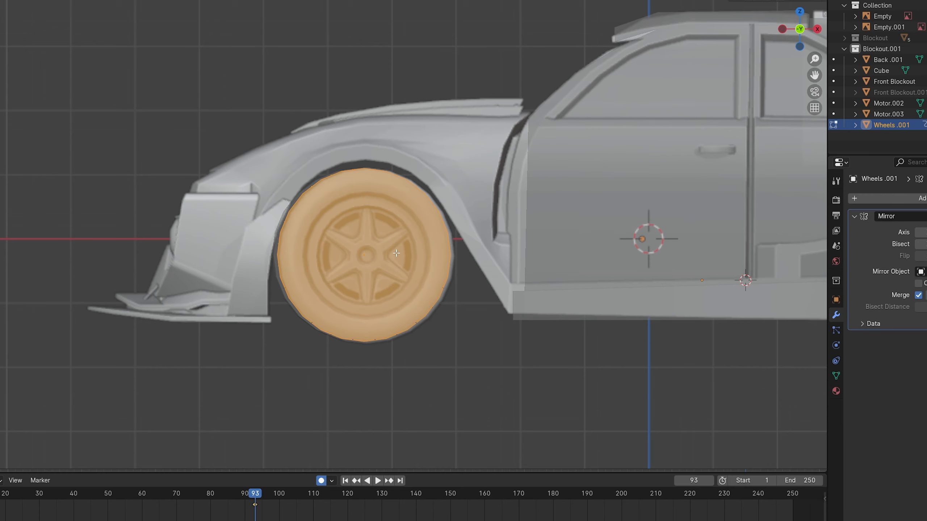
drag(413, 232, 332, 279)
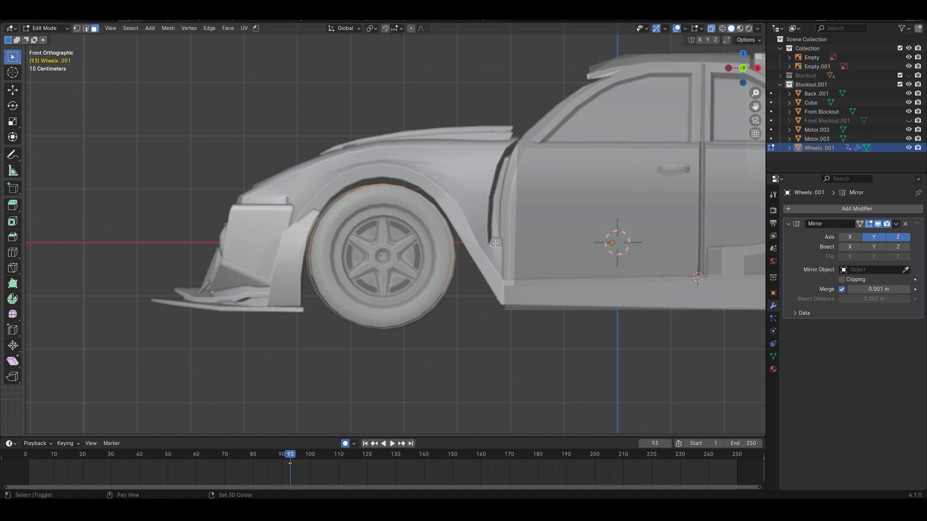
Duplicate the selected tread faces in place and scale the copy to about 1.132 to match the reference wheel arch
key(shift+d)
right_click(495, 244)
key(s)
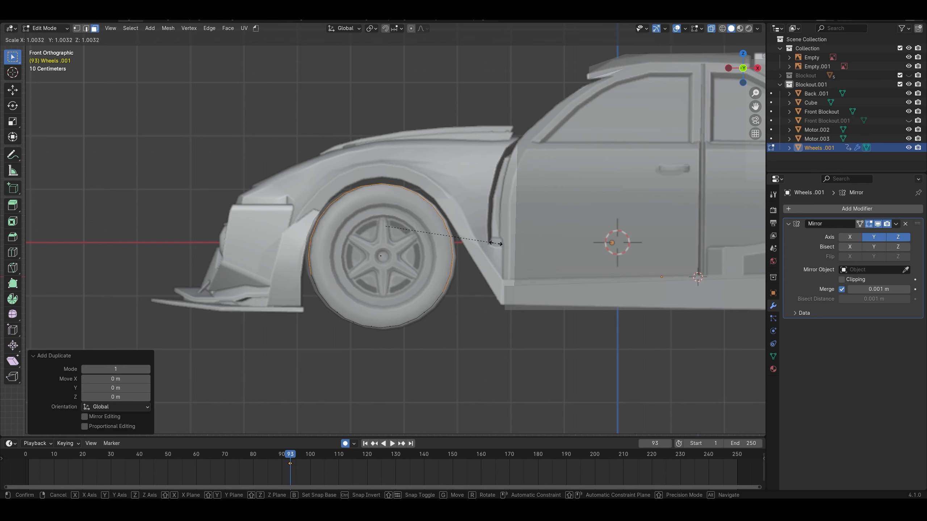
click(502, 249)
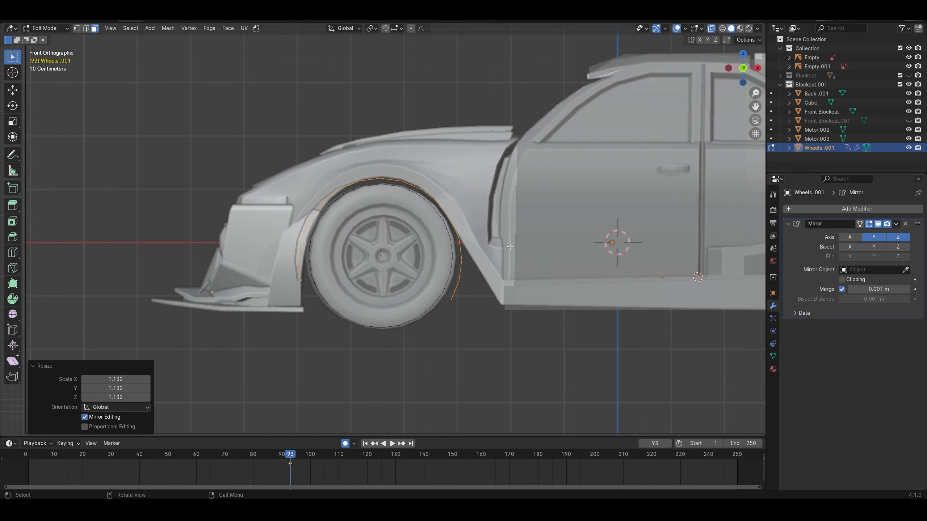
scroll(501, 248, up, 2)
key(alt+z)
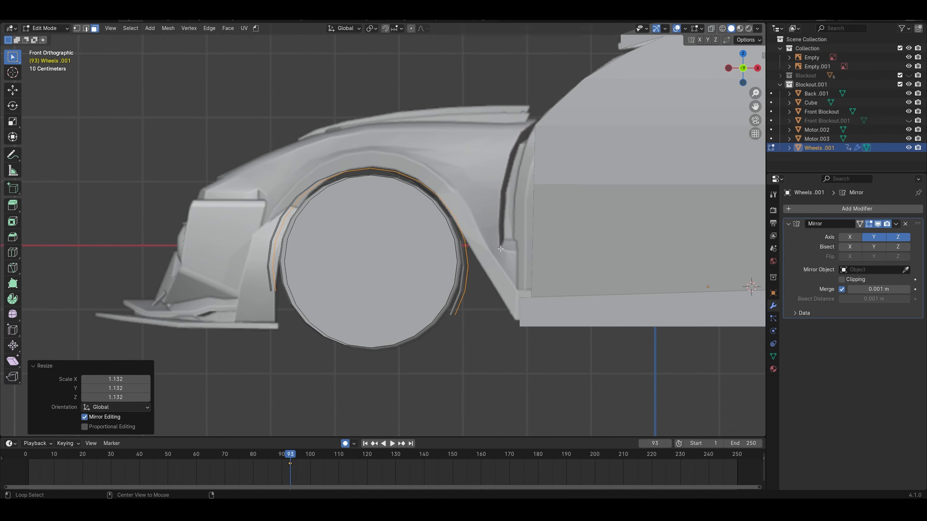
Select the lower rear vertices of the arch strip and move them about 0.025 m along X
key(alt+z)
click(486, 279)
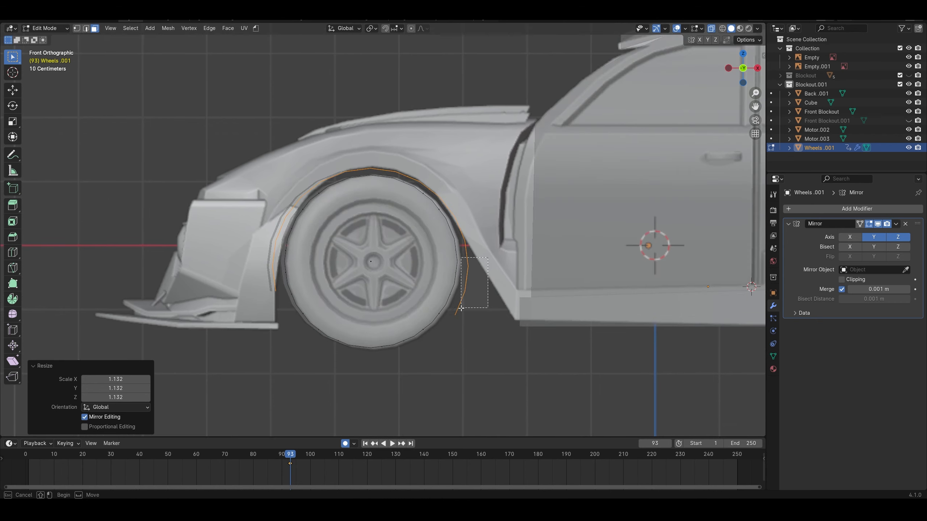
shift+click(474, 305)
shift+click(476, 256)
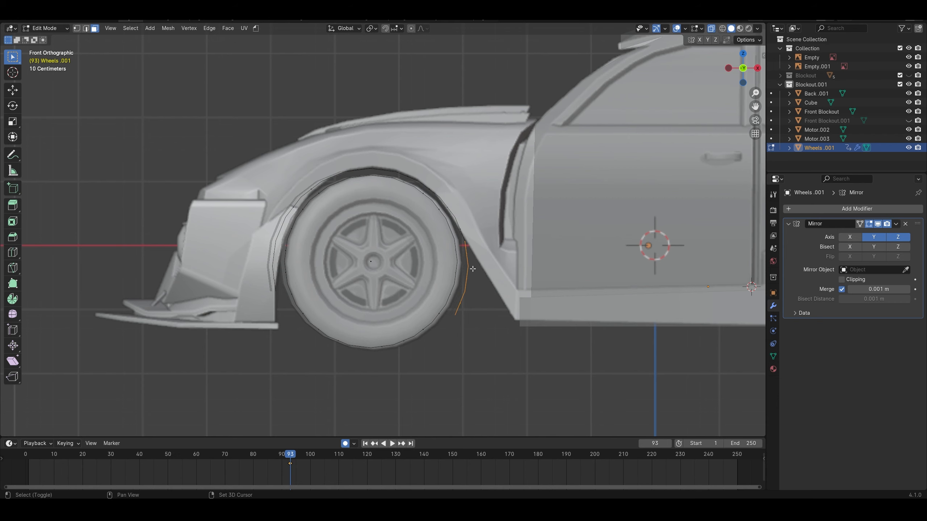
key(1)
shift+middle_drag(534, 271, 521, 277)
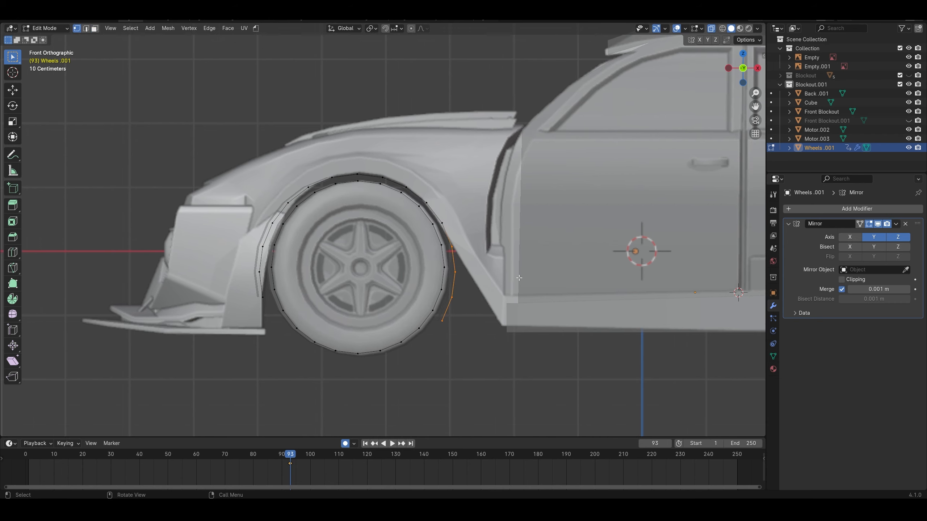
key(g)
key(x)
click(517, 273)
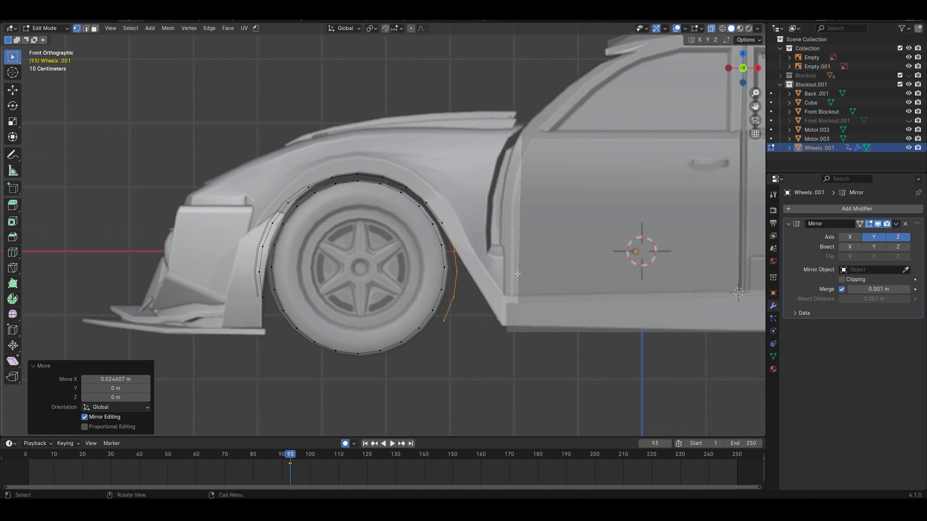
Deselect the upper of the arch's rear vertices and move the remaining ones along X toward the reference fender edge
shift+click(448, 319)
key(g)
key(y)
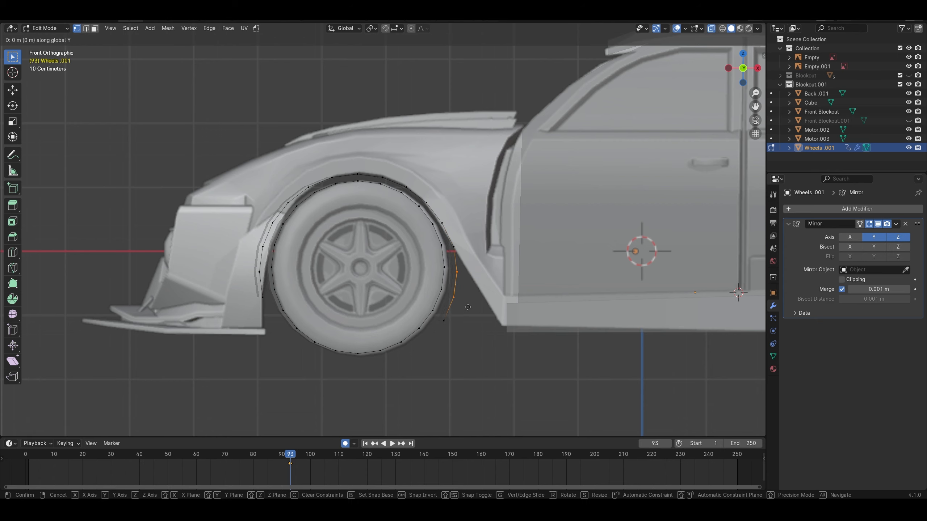
key(x)
click(479, 306)
Shape the arch's lower rear end along the fender, moving its tip about 0.56 m in X and -0.08 m in Z
drag(481, 293, 441, 324)
key(g)
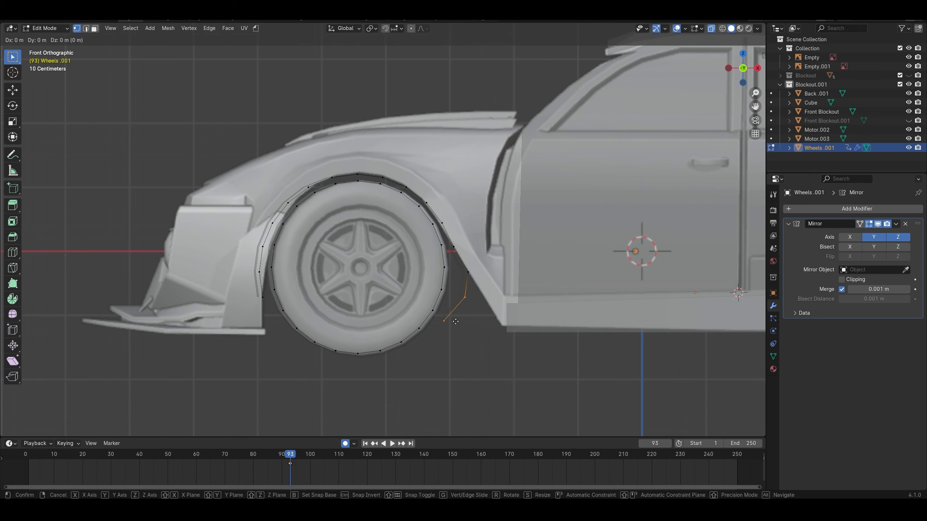
click(469, 316)
key(g)
click(498, 336)
key(alt+z)
shift+middle_drag(472, 251, 552, 271)
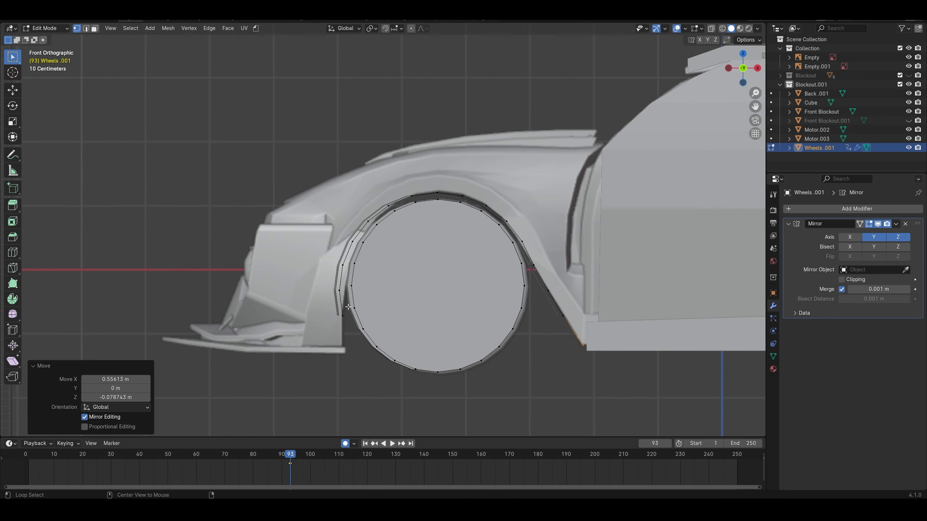
Move the arch's front lower edge about -0.098 m along X
key(g)
key(x)
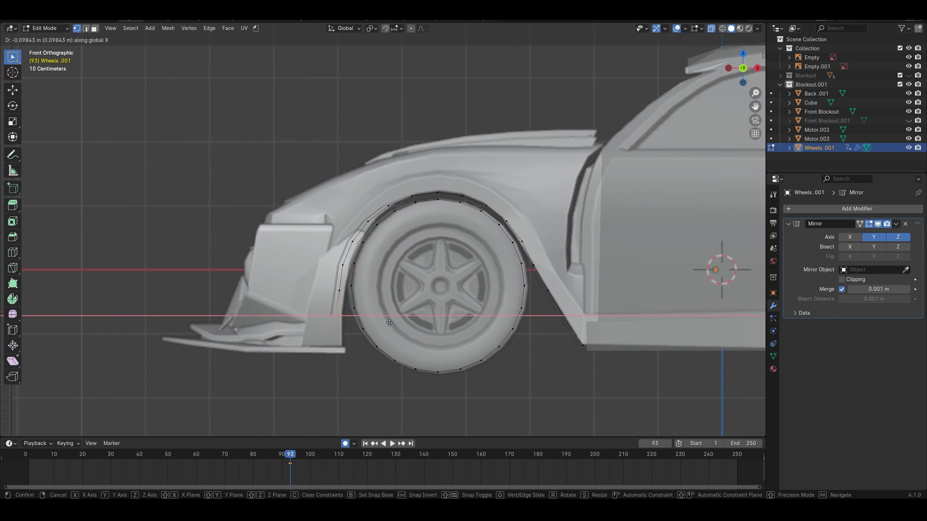
click(389, 323)
middle_drag(385, 203, 387, 235)
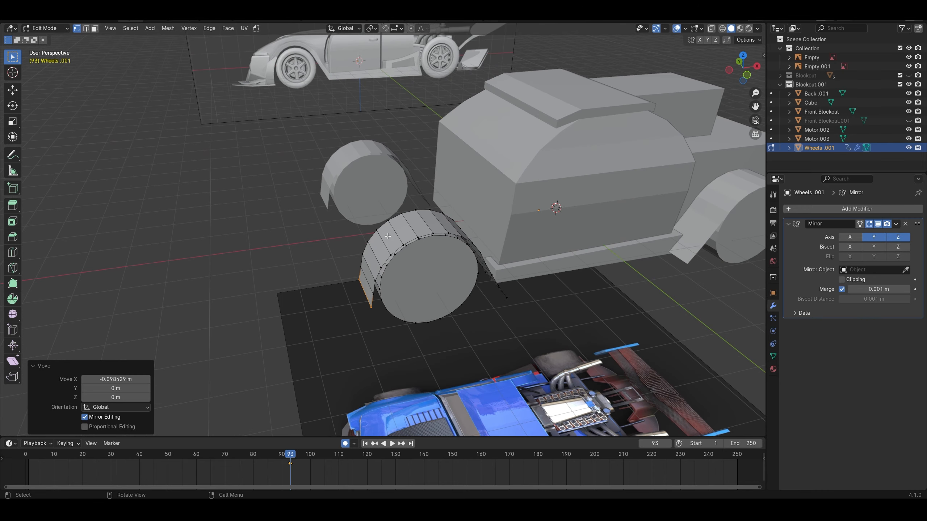
Select all linked faces of the front wheel arch strip and check its fit against the side reference
key(3)
key(l)
key(KP_1)
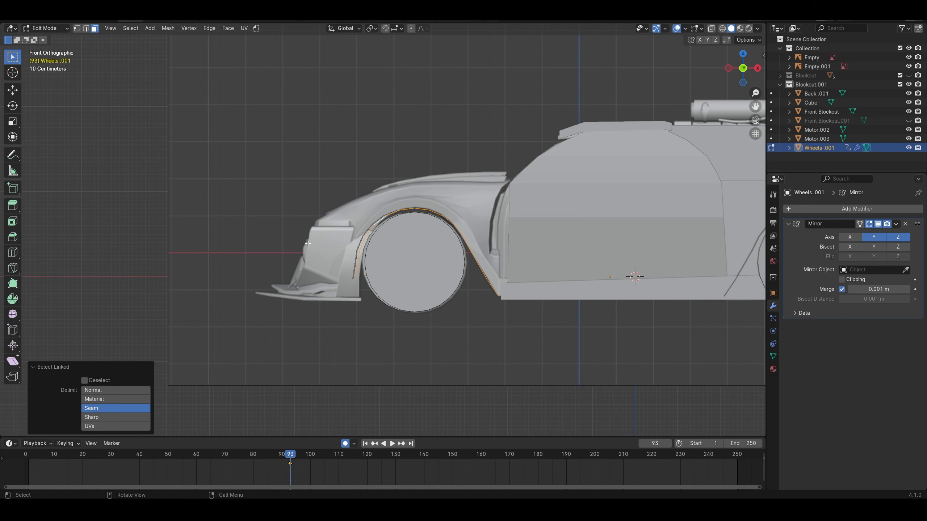
key(alt+z)
middle_drag(451, 225, 439, 255)
key(alt+z)
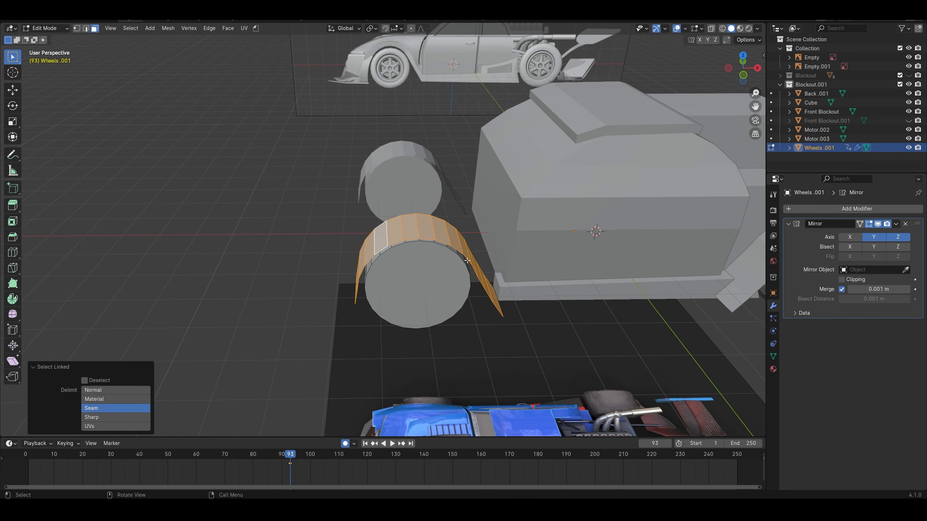
Select all linked faces of the front wheel arch strip and scale it to about 0.189 along Y
click(472, 262)
key(ctrl+z)
key(KP_1)
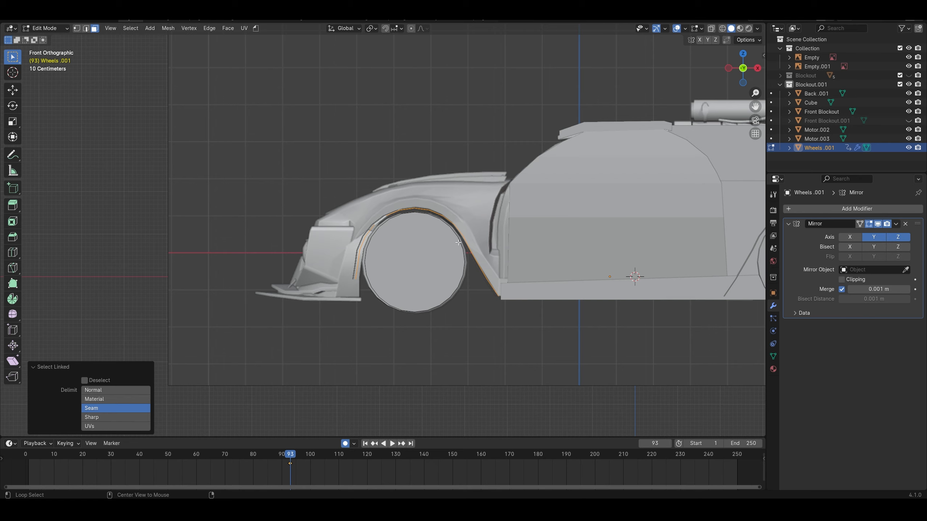
key(alt+z)
middle_drag(461, 231, 450, 261)
key(alt+z)
click(472, 263)
key(l)
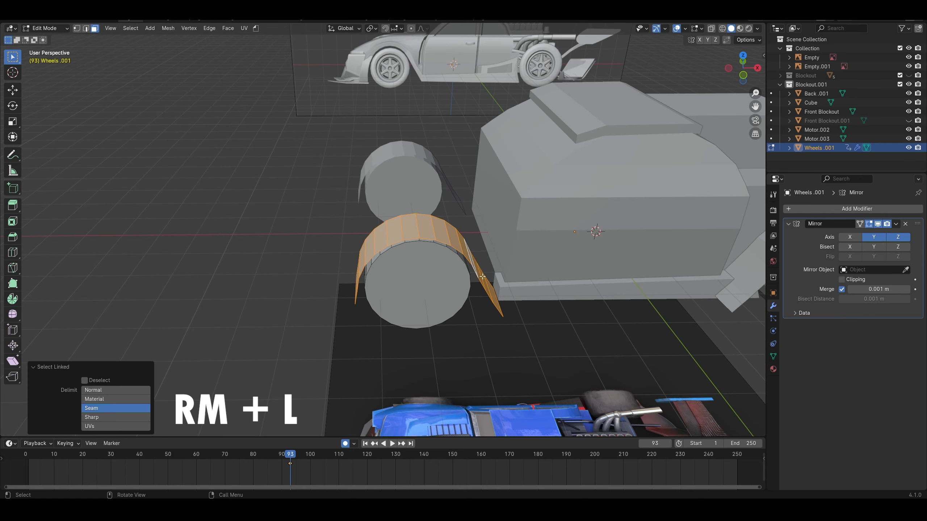
key(alt+a)
key(s)
key(y)
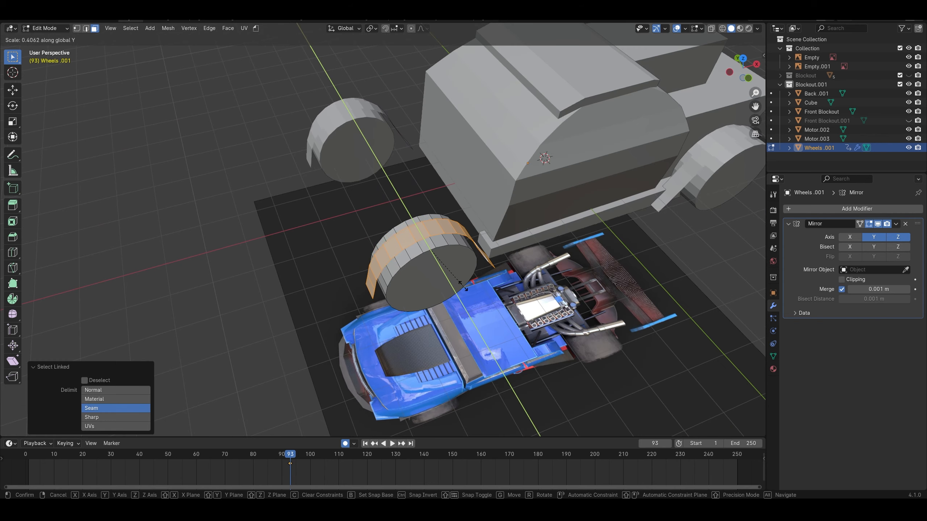
click(446, 267)
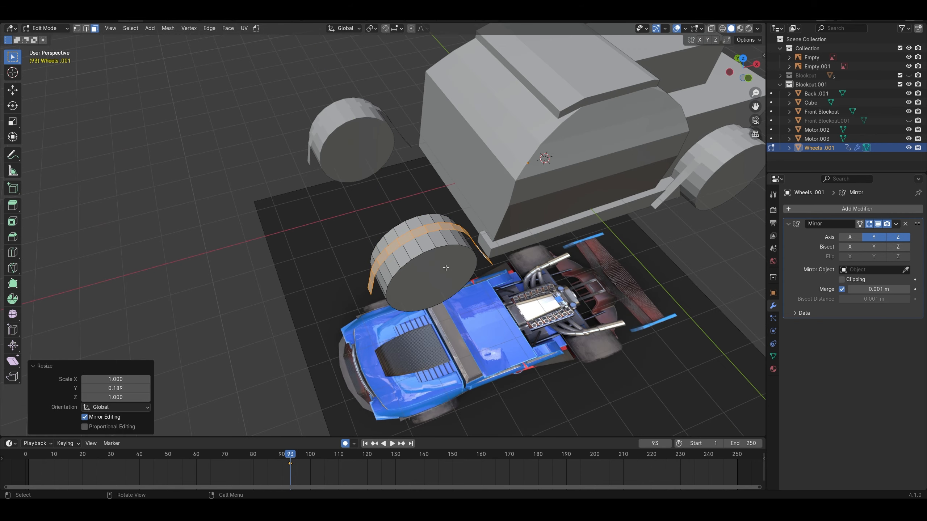
Separate the wheel arch strip into its own object and open that object for editing
key(p)
click(446, 268)
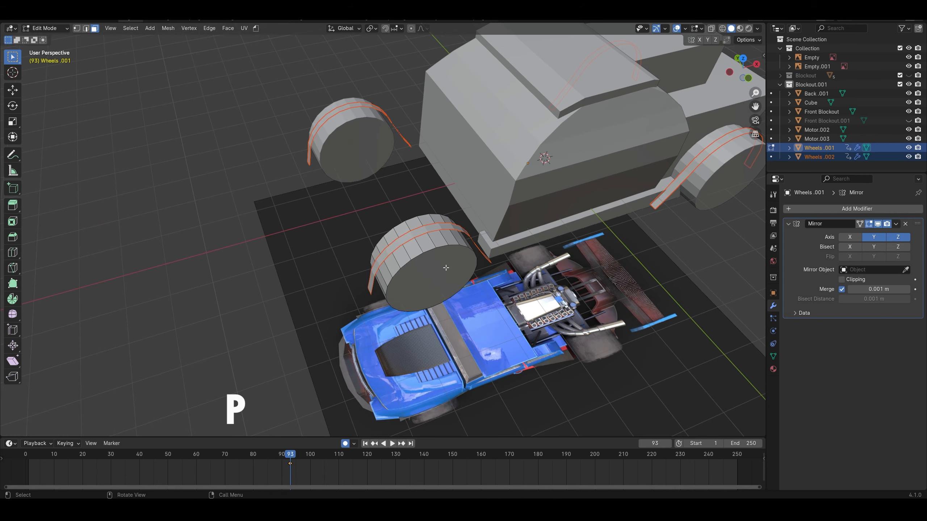
key(Tab)
click(429, 225)
key(Tab)
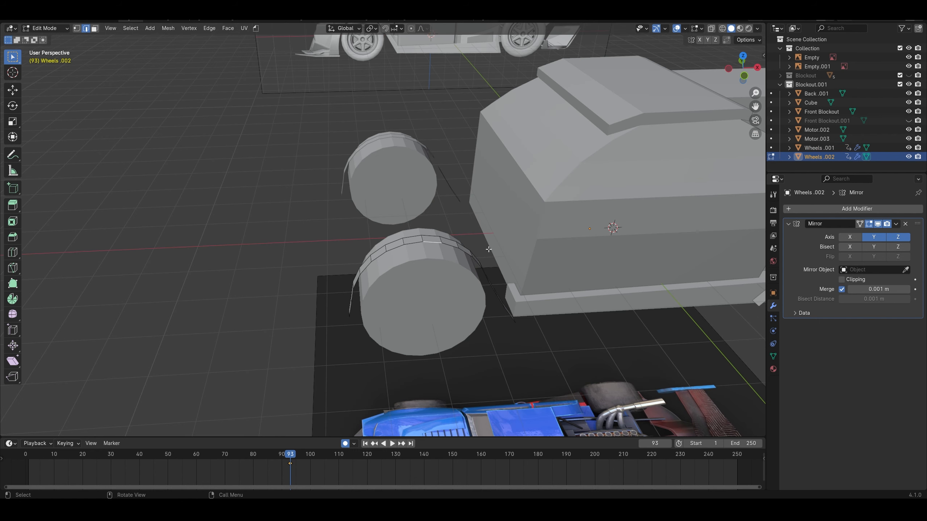
Extrude the arch strip's edge loop outward with a scale of about 1.178 and raise it about 0.074 m in Z
alt+click(433, 243)
key(KP_1)
scroll(486, 230, up, 2)
key(s)
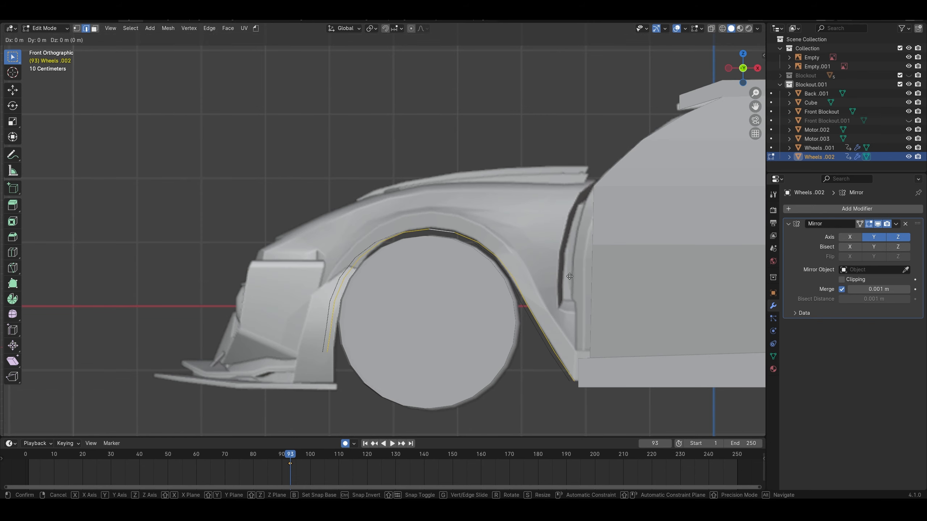
click(593, 266)
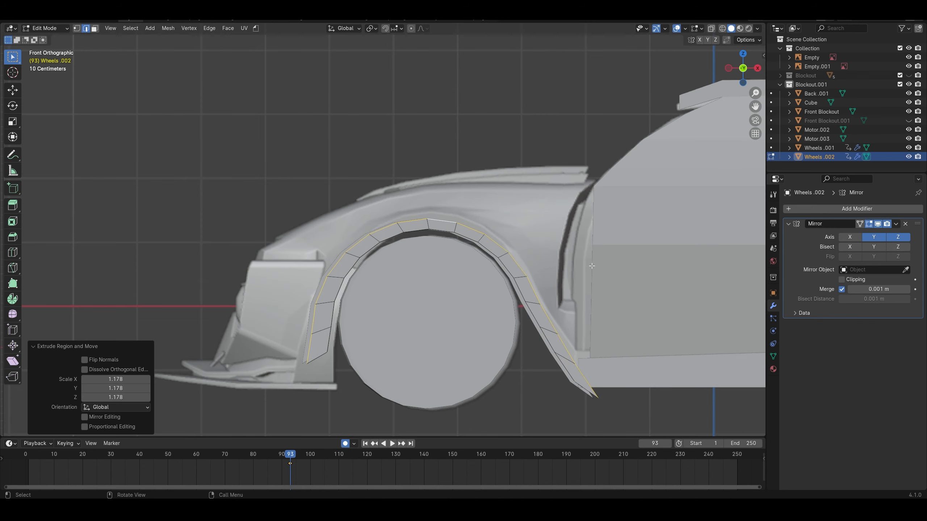
key(g)
click(500, 263)
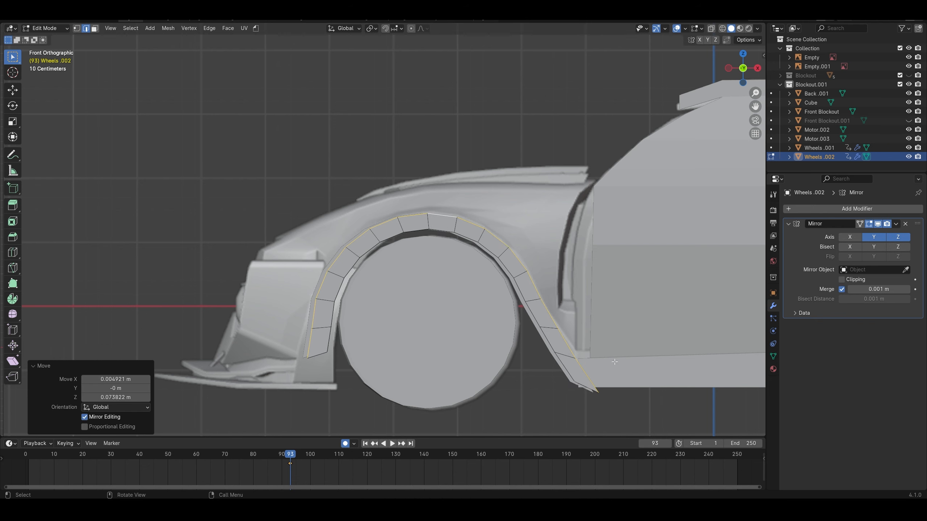
Move the vertices at the arch's lower rear end to meet the front corner of the side skirt
key(1)
key(alt+z)
drag(564, 342, 606, 377)
key(g)
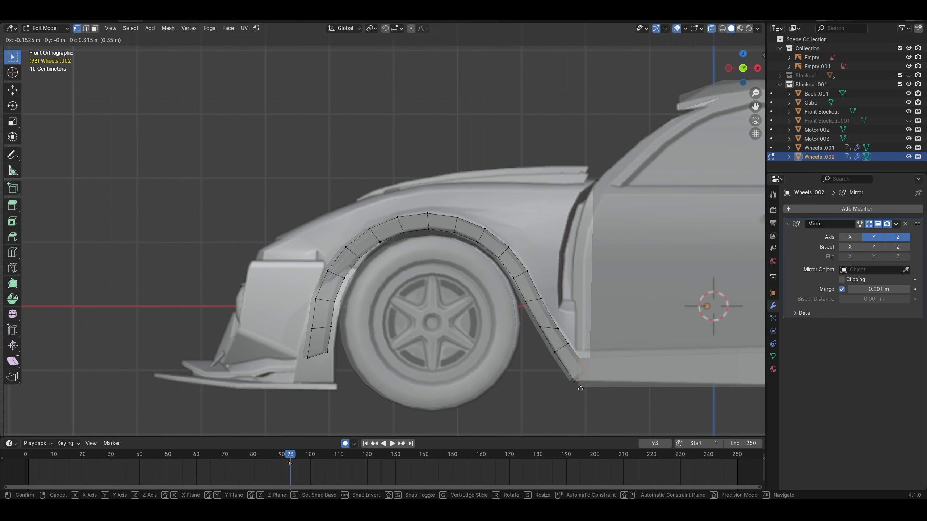
click(572, 377)
scroll(514, 362, up, 5)
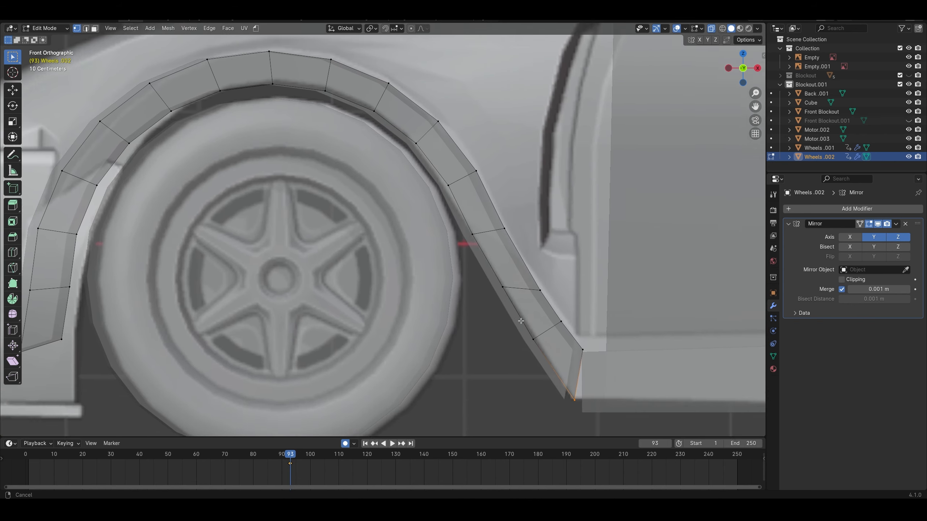
key(g)
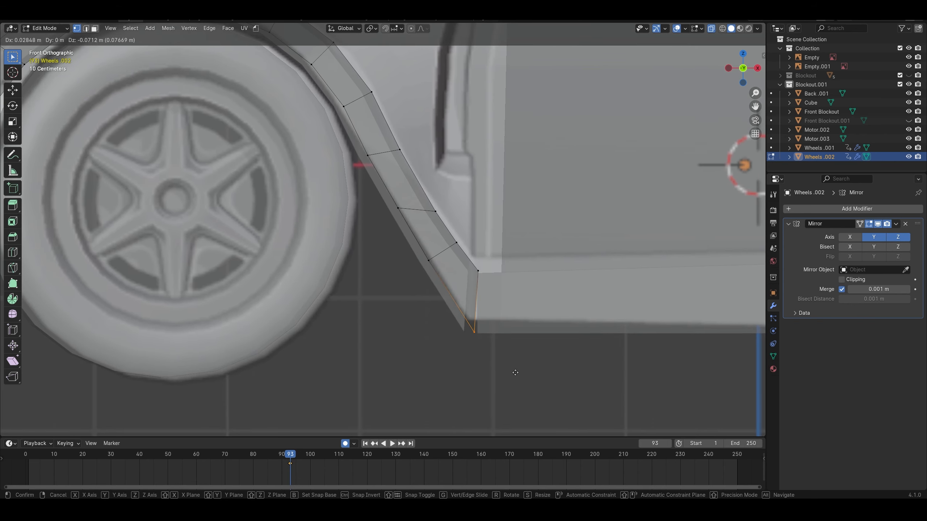
click(510, 363)
Raise the side skirt block about 0.087 m along Z to line up with the arch's lower end
key(alt+z)
key(Tab)
click(497, 315)
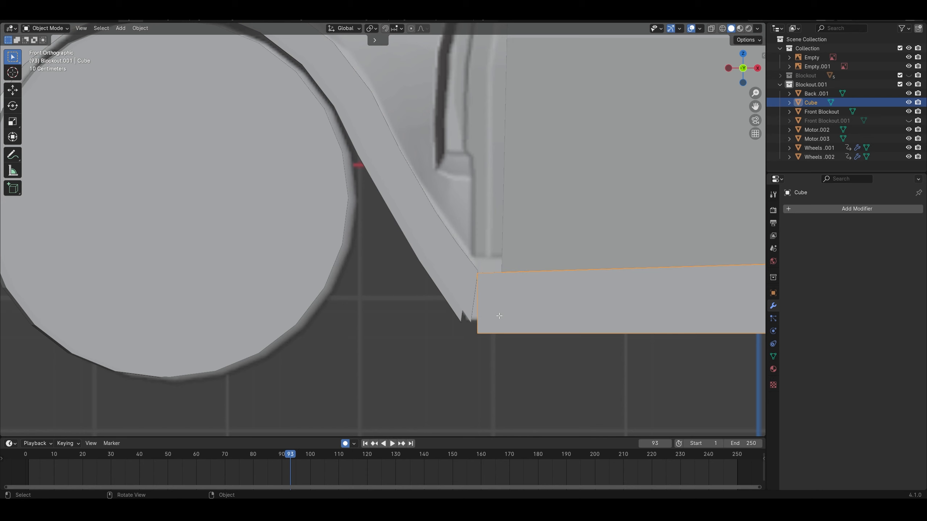
scroll(494, 329, up, 3)
shift+middle_drag(494, 331, 406, 336)
key(Tab)
key(g)
key(z)
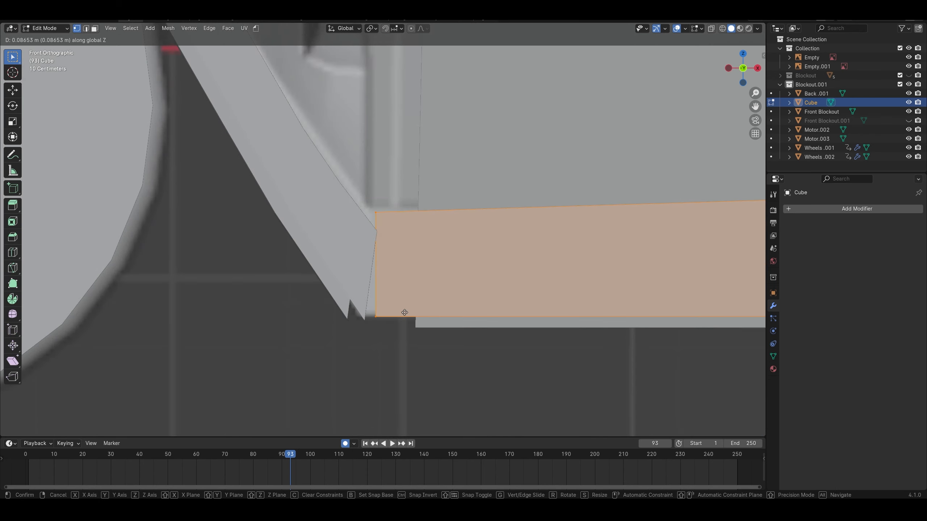
click(405, 313)
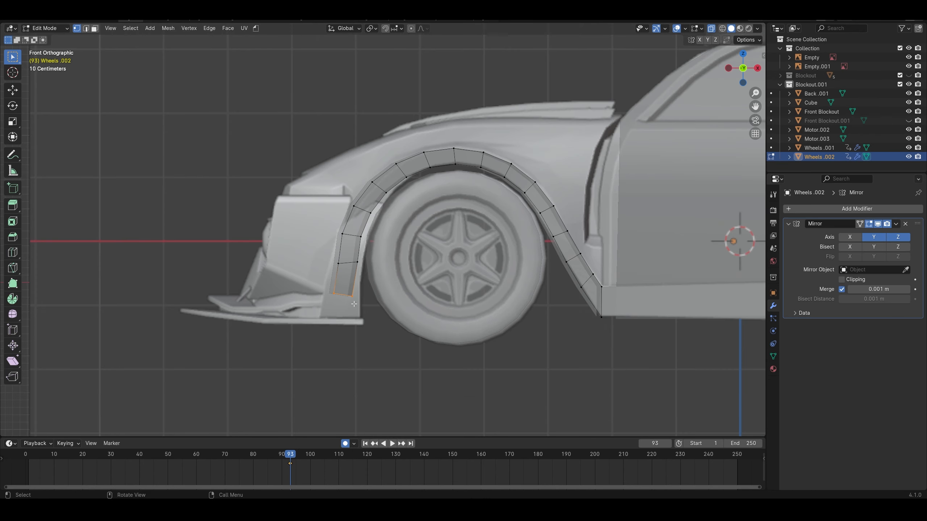
Move the vertices at the arch's front lower end down to the reference's front splitter and leave mesh editing
key(g)
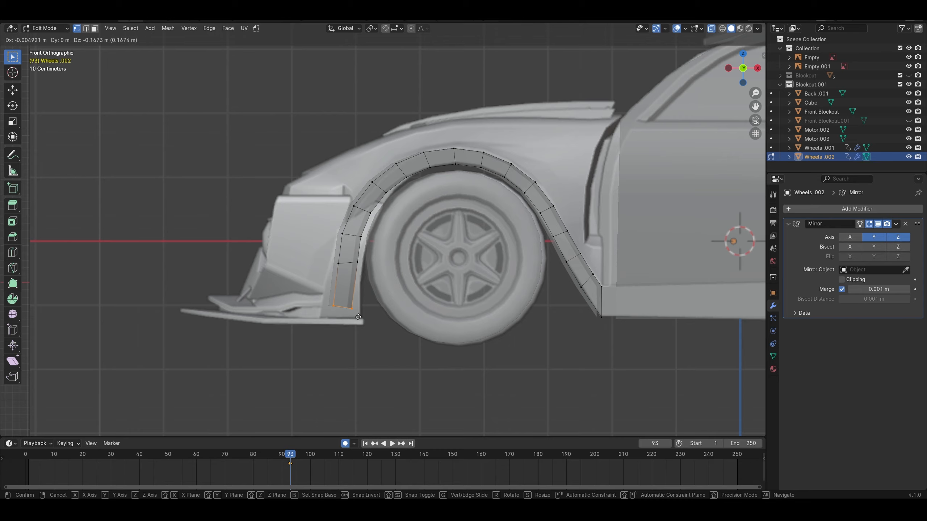
key(x)
click(360, 320)
middle_drag(360, 320, 546, 261)
scroll(546, 262, down, 3)
key(Tab)
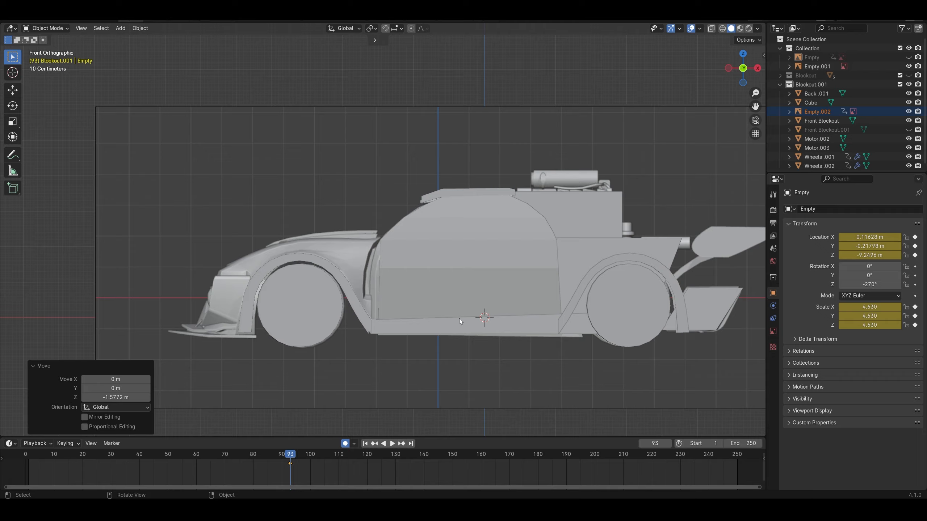
Move the top-view reference image and the front wheel mesh about -0.176 m along Y
middle_drag(459, 318, 421, 245)
key(KP_7)
scroll(430, 329, down, 2)
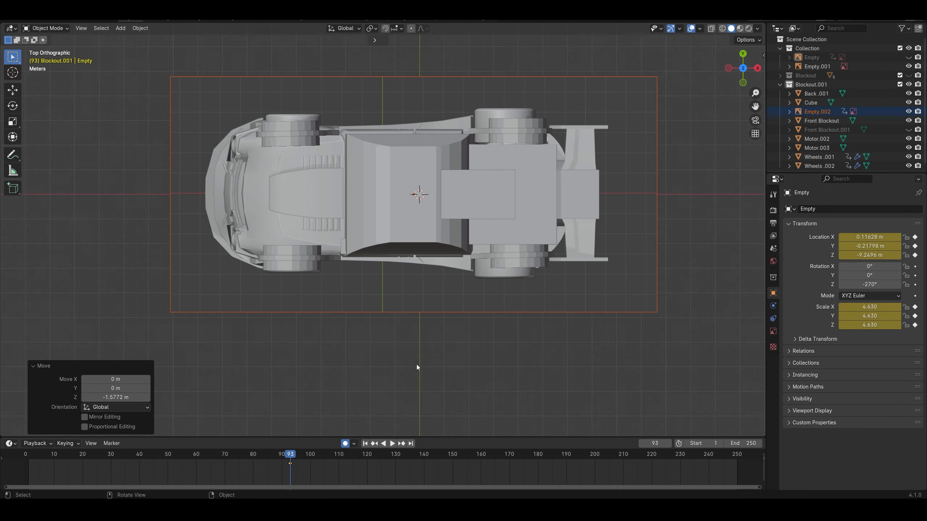
click(400, 302)
key(g)
key(y)
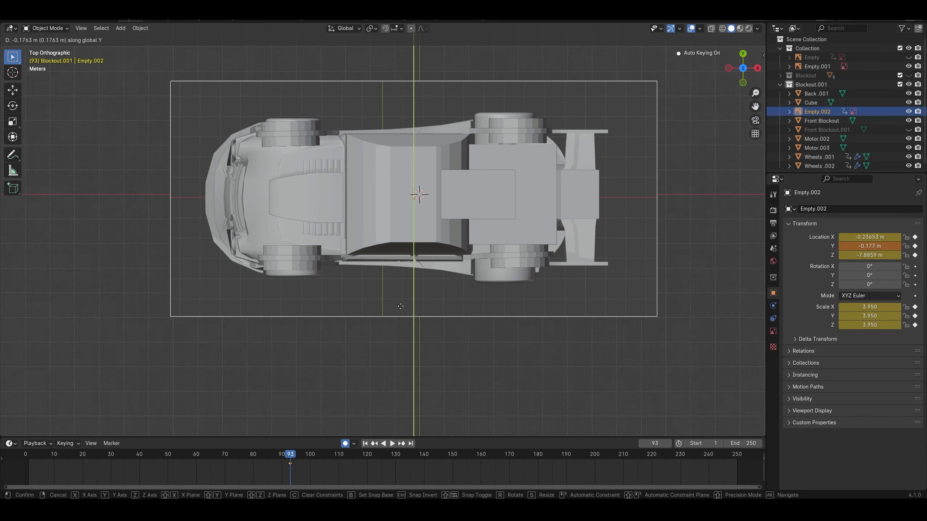
click(400, 306)
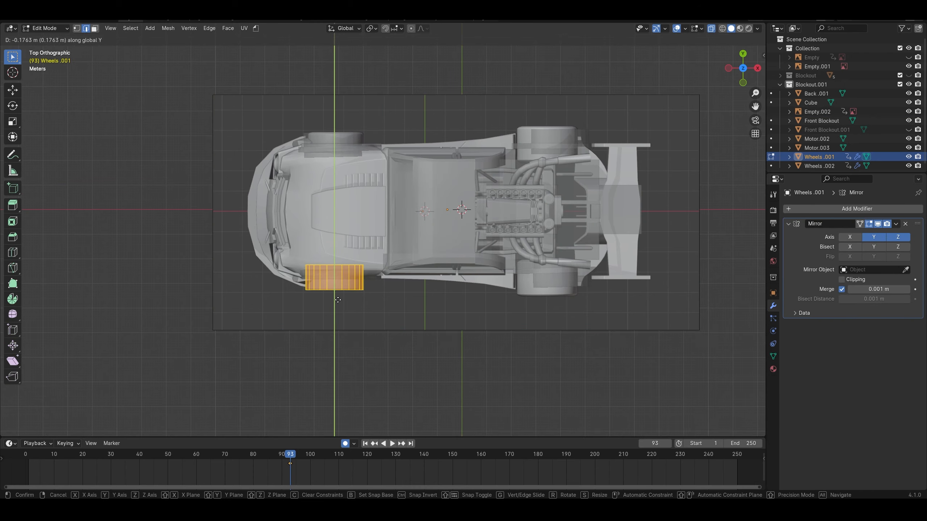
click(349, 314)
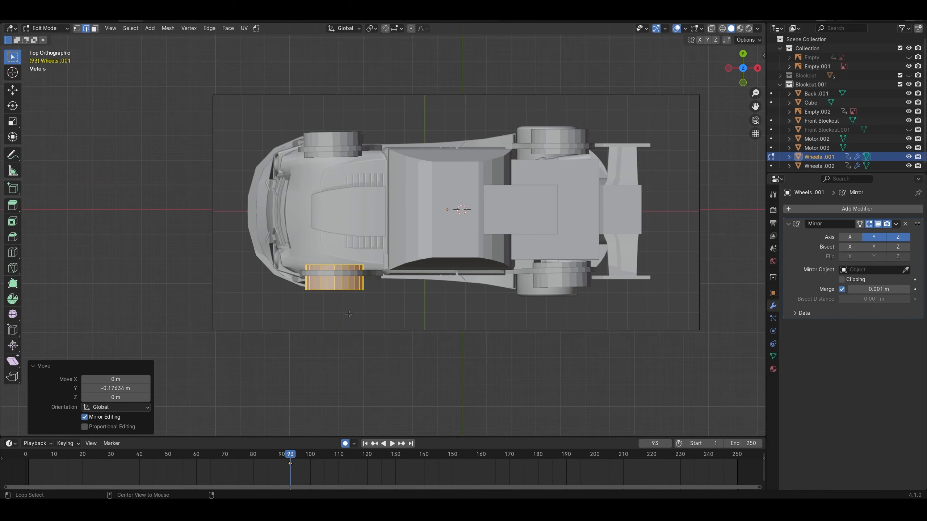
Rotate the side skirt's outer face about Z to follow the top reference and move the skirt about -0.184 m along Y
scroll(441, 336, up, 1)
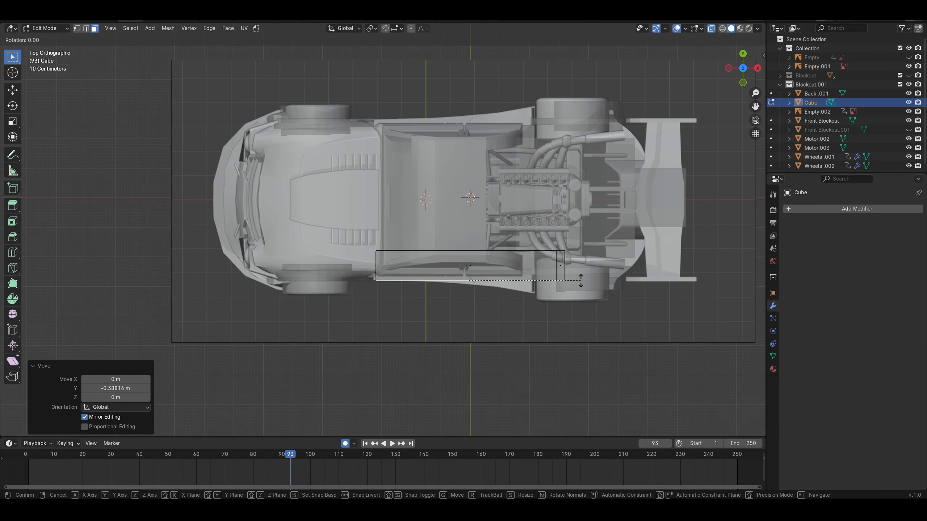
key(z)
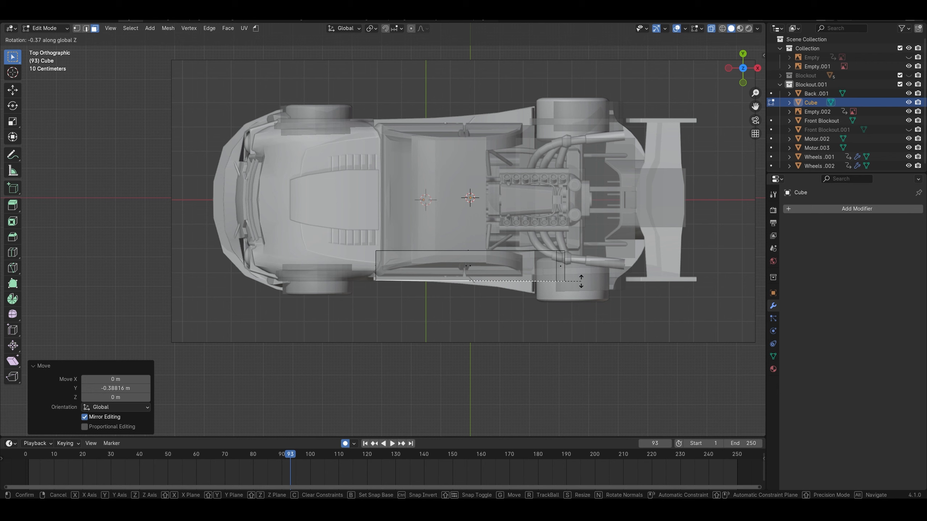
key(g)
key(y)
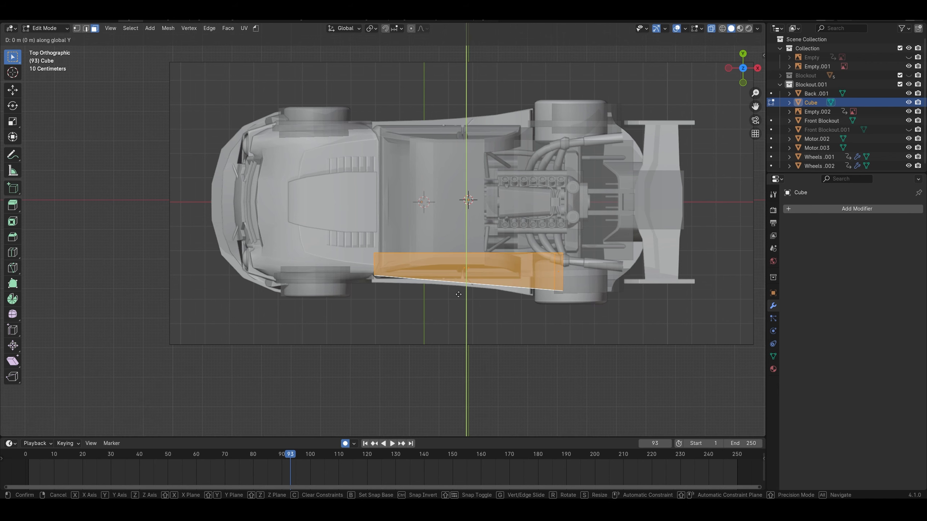
click(458, 300)
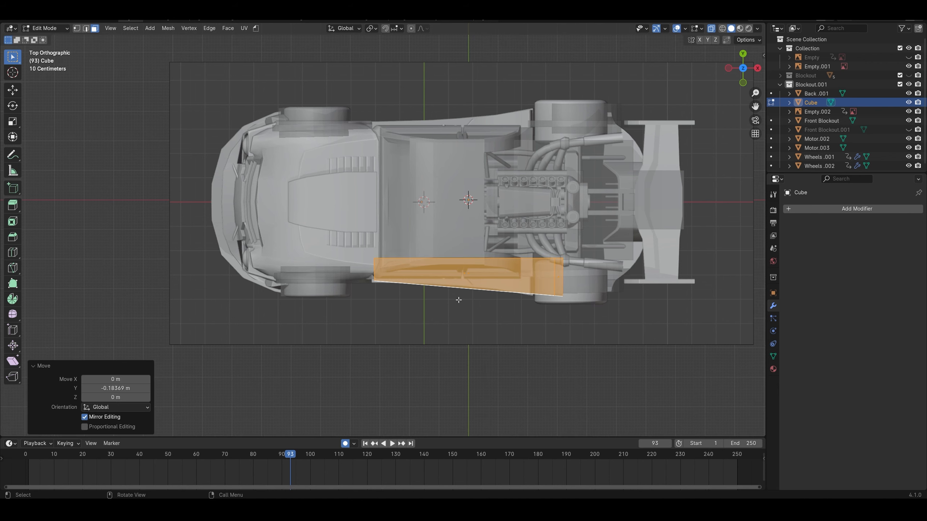
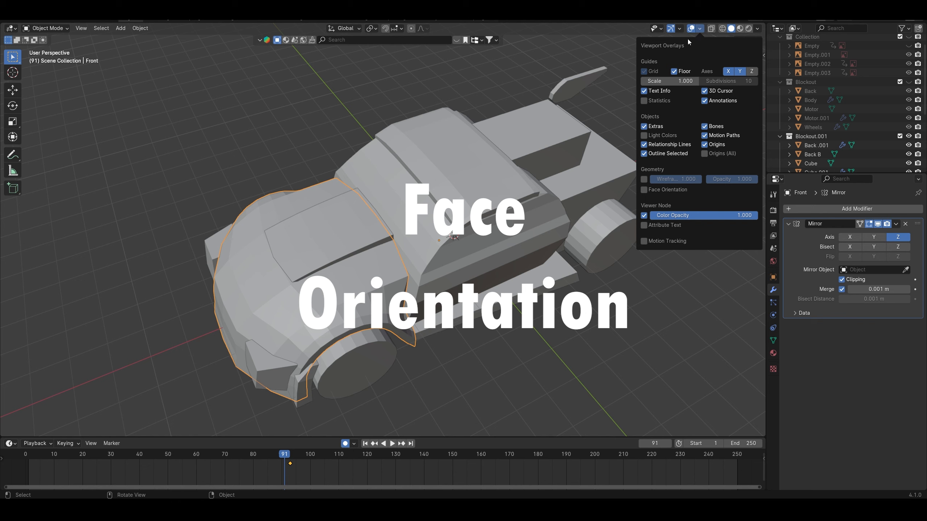
Turn on the Face Orientation overlay and inspect the normals of all car parts from the side and in perspective
click(644, 190)
middle_drag(463, 323, 431, 254)
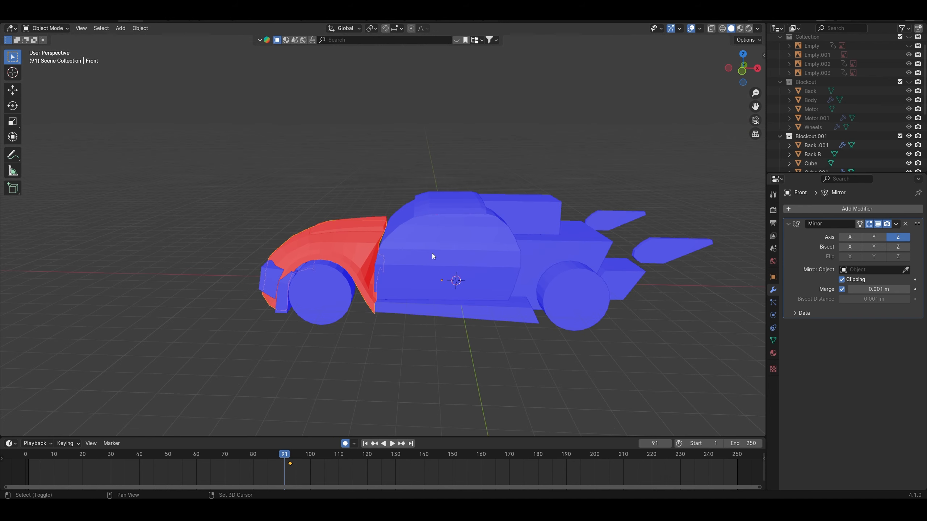
key(KP_1)
drag(637, 87, 532, 253)
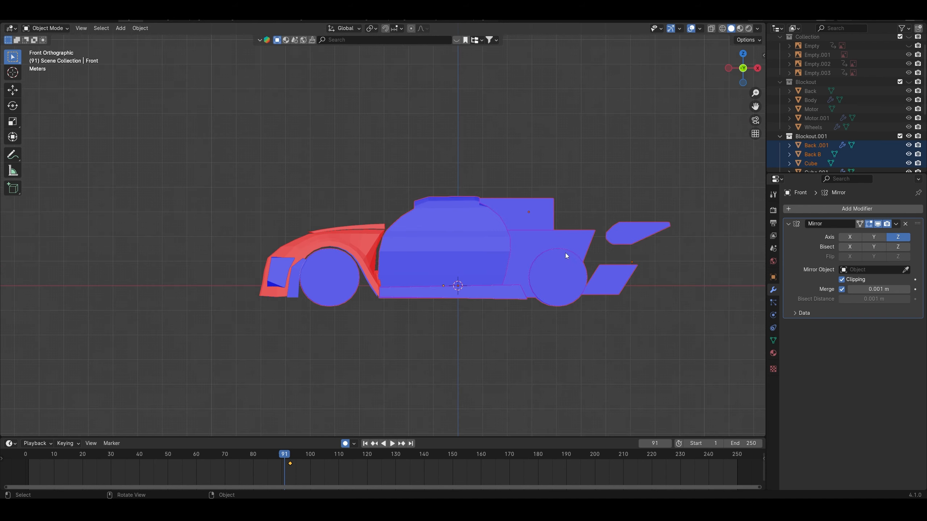
middle_drag(546, 248, 369, 271)
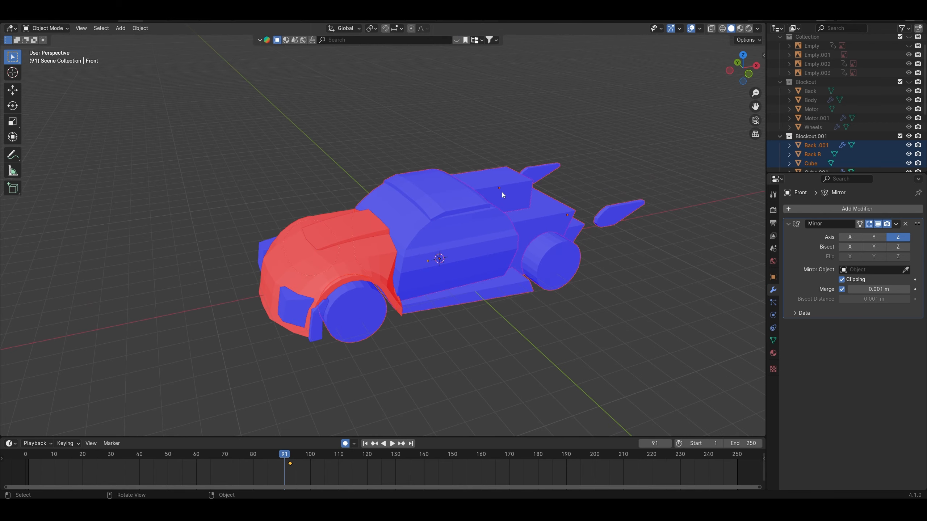
key(KP_1)
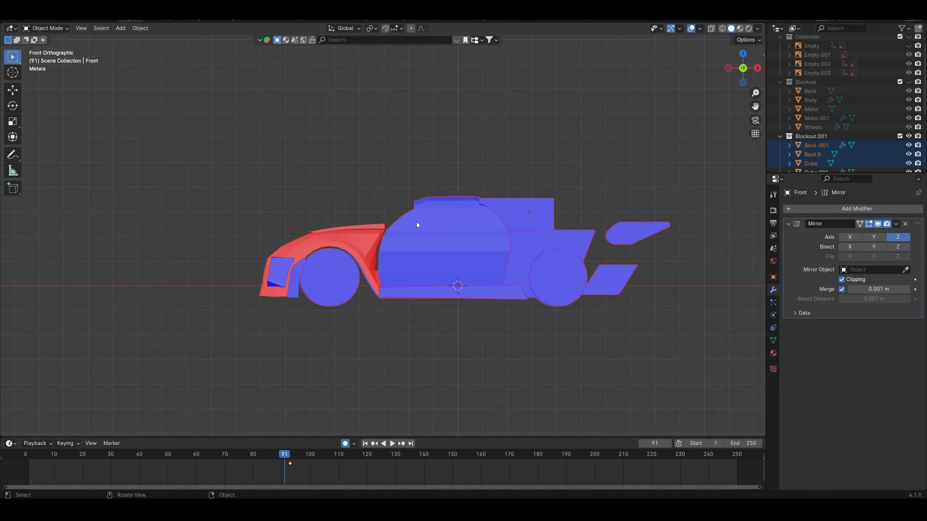
Open the front side body piece for editing in edge mode and examine its face orientation and topology
click(350, 242)
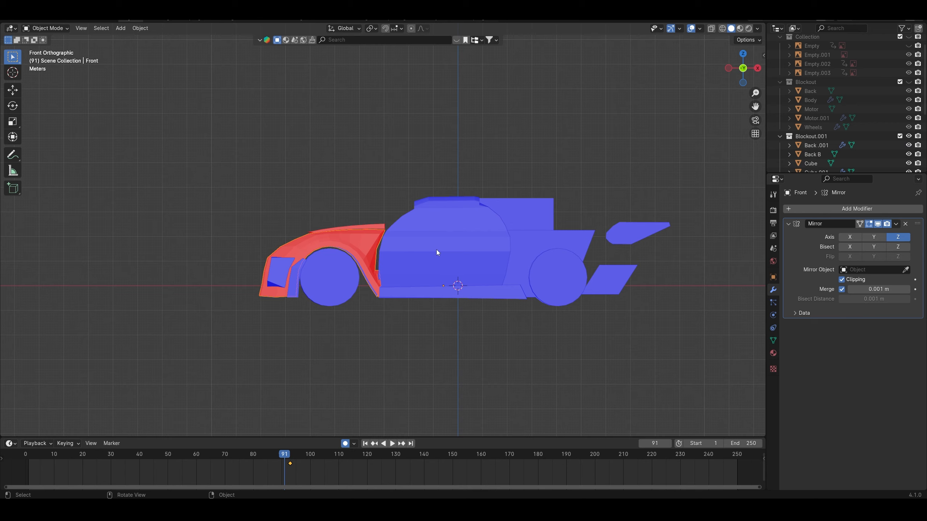
click(361, 223)
key(Tab)
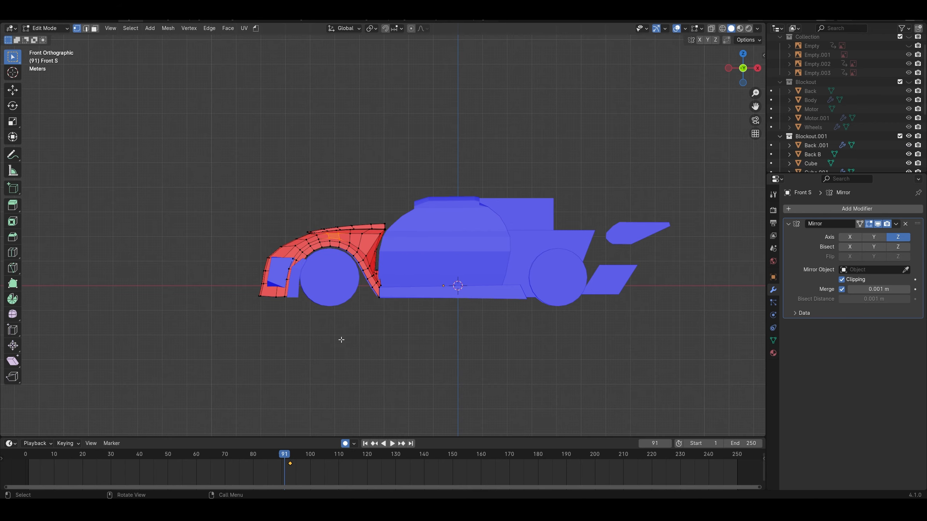
key(2)
middle_drag(339, 330, 346, 272)
middle_drag(504, 250, 406, 278)
key(KP_1)
key(alt+z)
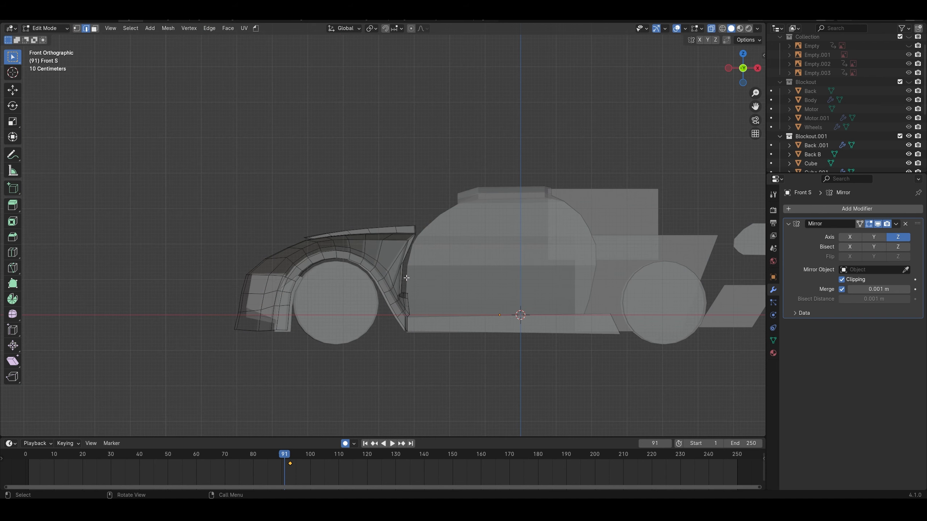
key(alt+z)
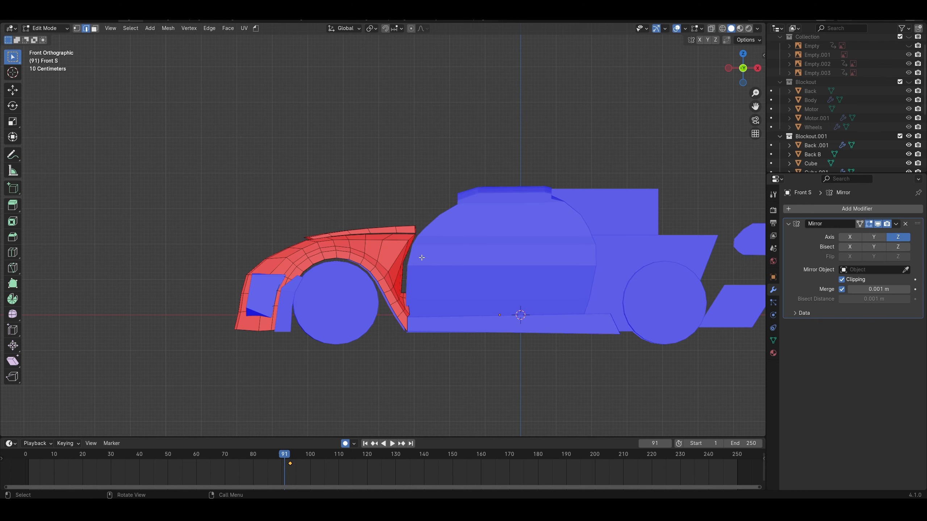
middle_drag(460, 245, 524, 291)
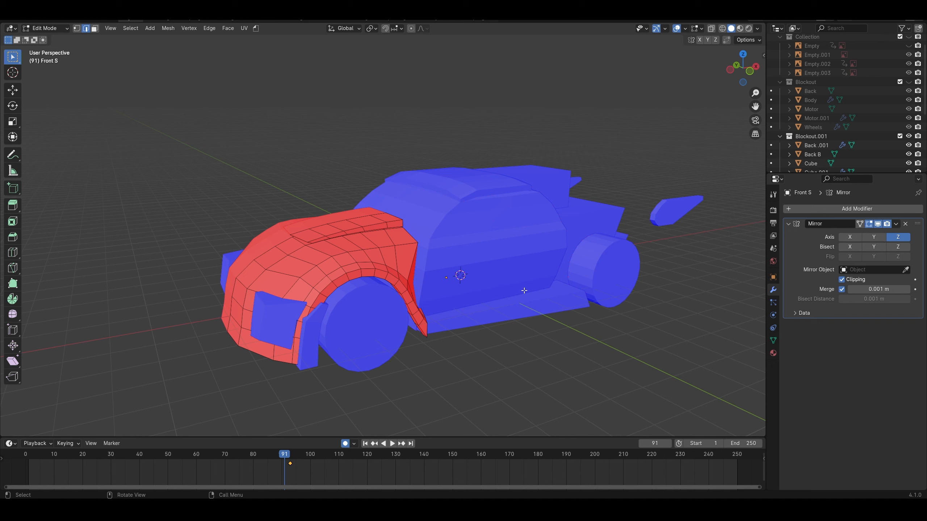
Edit all the car parts together and recalculate their normals to the outside
key(KP_1)
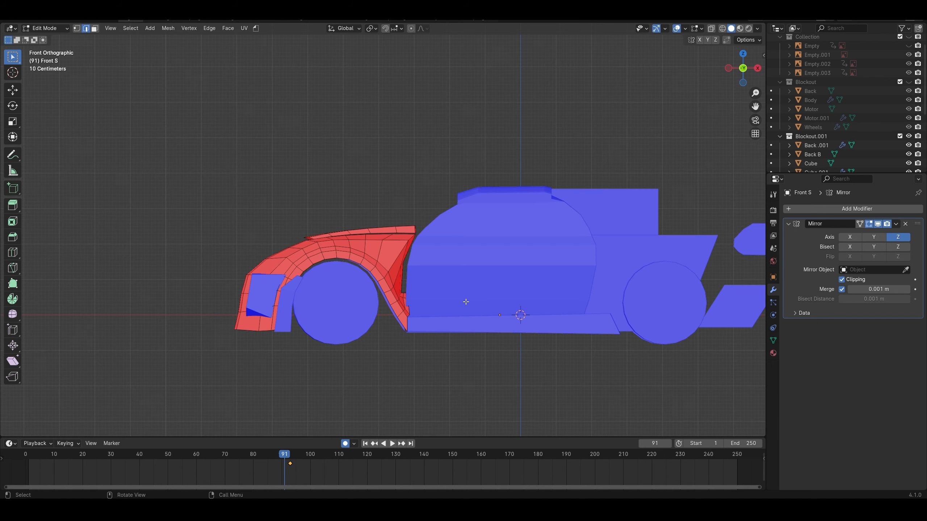
key(a)
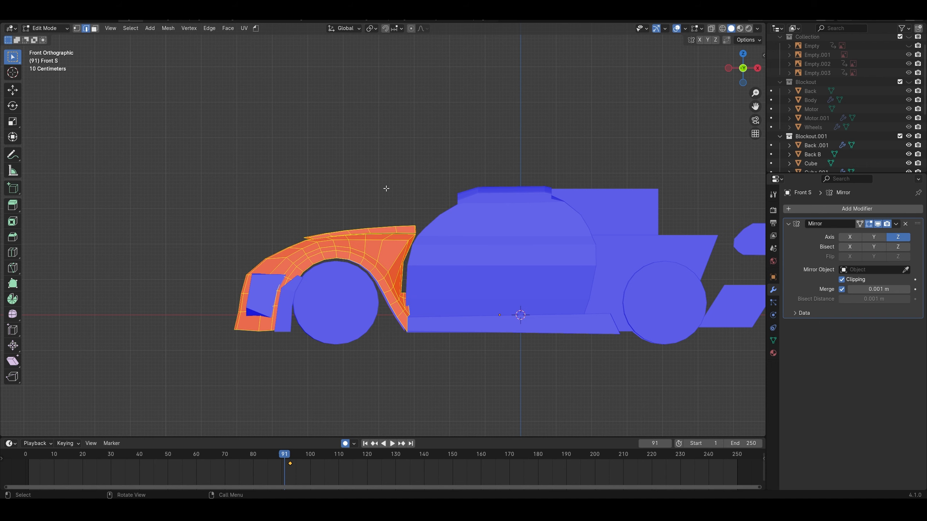
key(Tab)
scroll(460, 260, down, 3)
drag(586, 166, 244, 343)
key(Tab)
drag(637, 155, 251, 367)
key(alt+z)
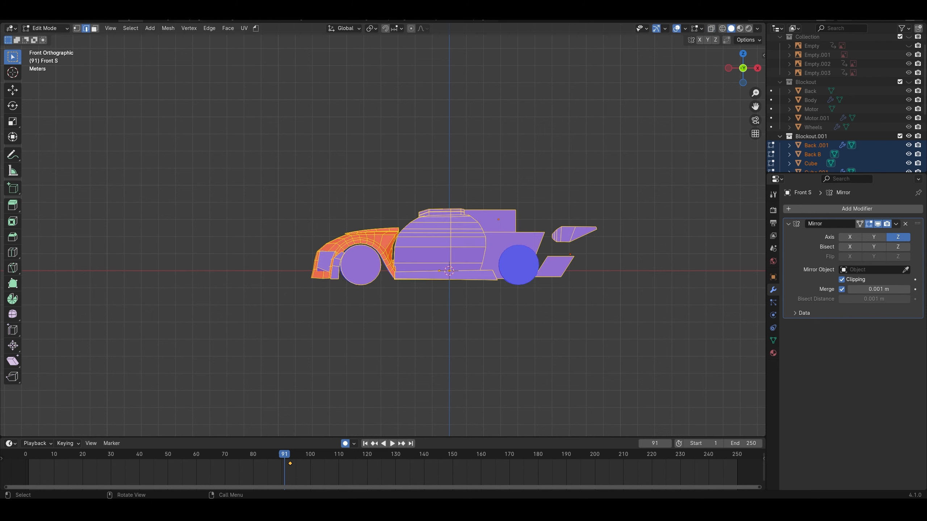
click(166, 29)
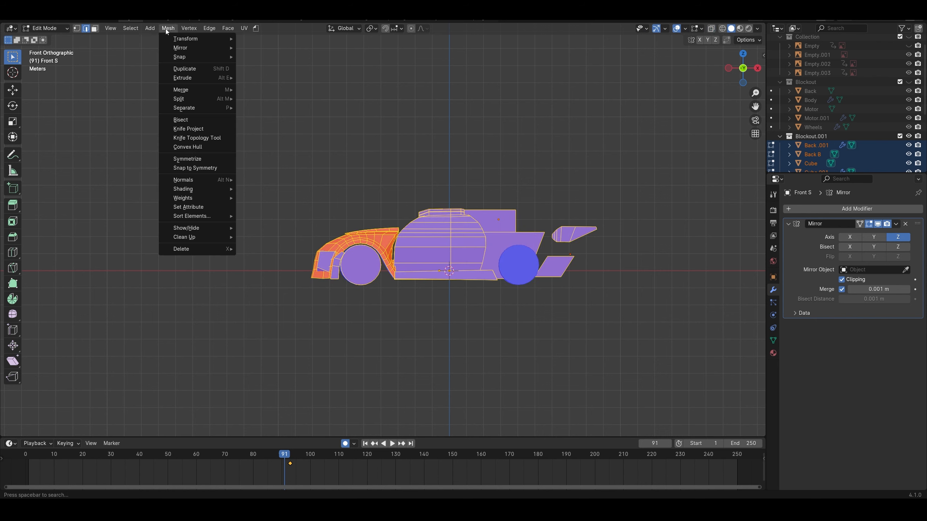
mouse_move(224, 181)
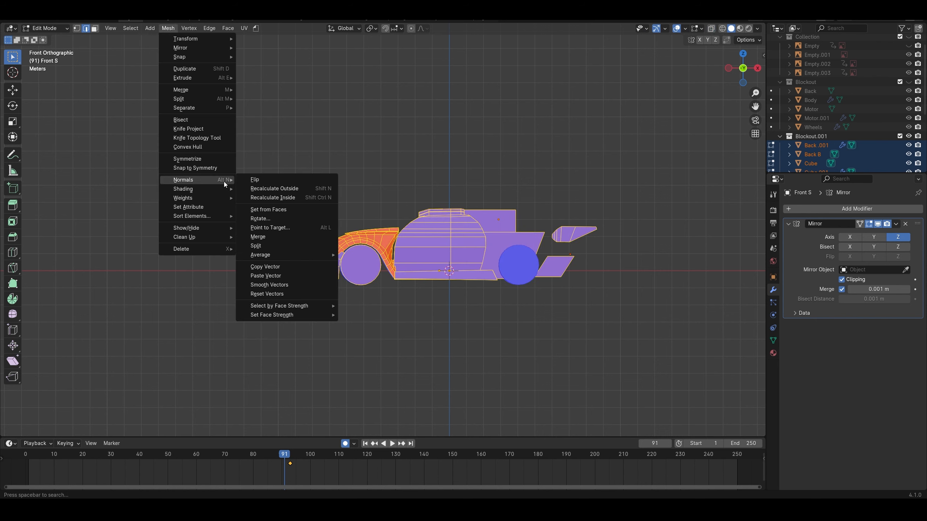
click(309, 188)
Leave mesh editing and save the sports car file
mouse_move(387, 304)
middle_down()
mouse_move(449, 366)
mouse_move(427, 243)
mouse_move(404, 347)
mouse_move(398, 307)
middle_up()
key(Tab)
scroll(405, 268, up, 5)
key(ctrl+s)
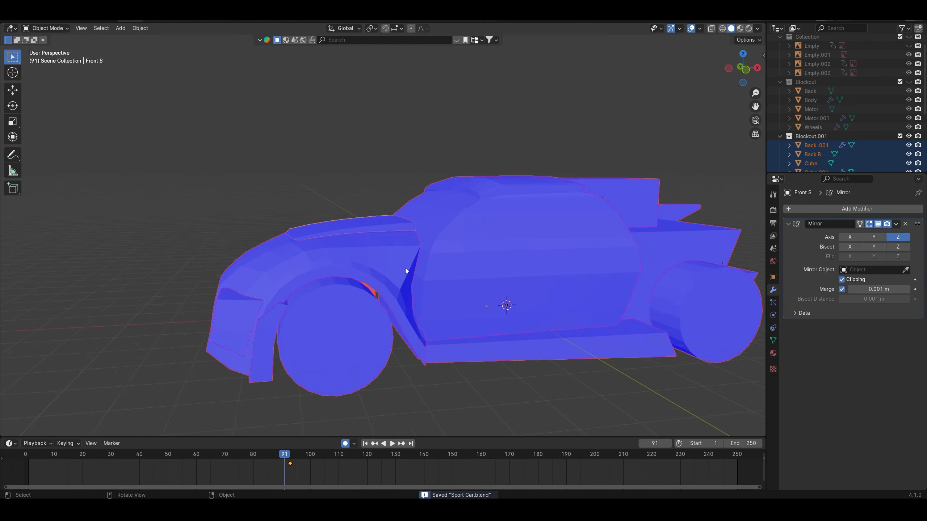
Inspect the face orientation of the whole car from the side and in perspective, including the cabin body
key(KP_1)
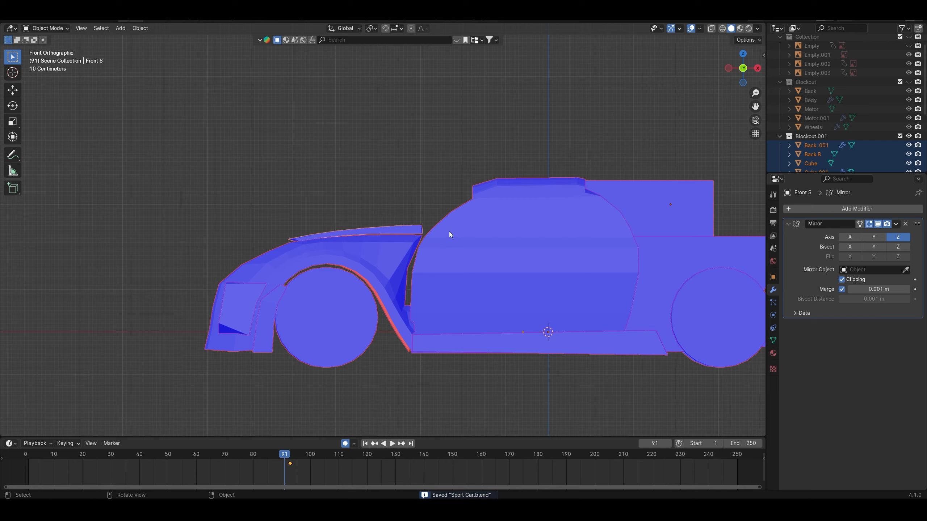
middle_drag(570, 134, 561, 293)
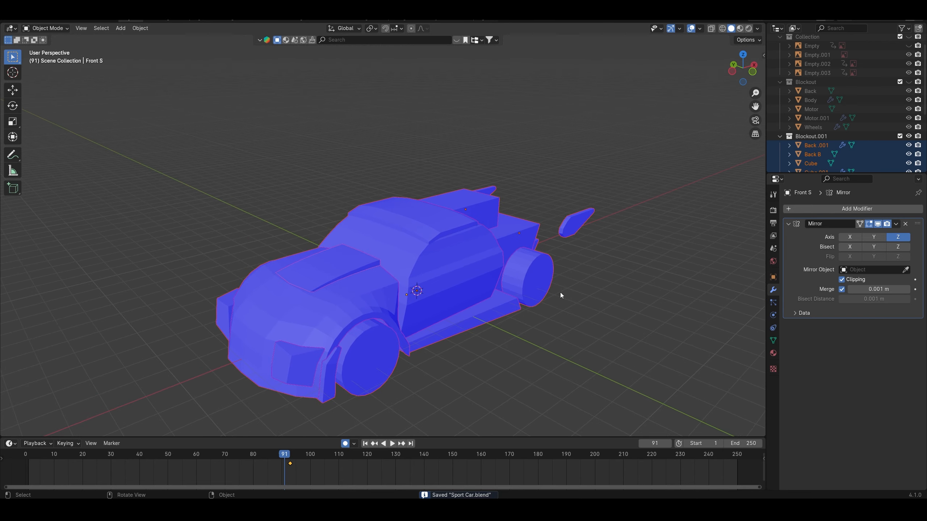
scroll(546, 251, up, 4)
shift+click(488, 203)
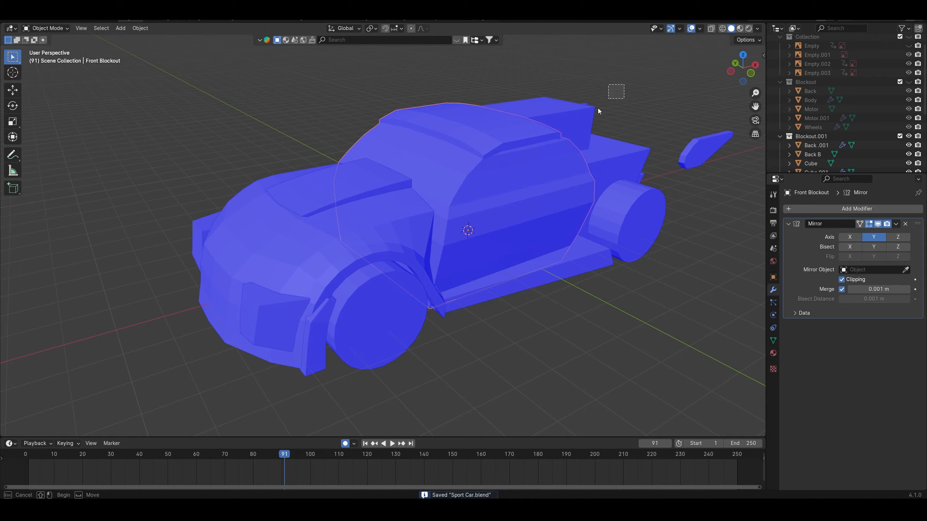
key(Tab)
scroll(529, 242, down, 2)
middle_drag(530, 242, 560, 228)
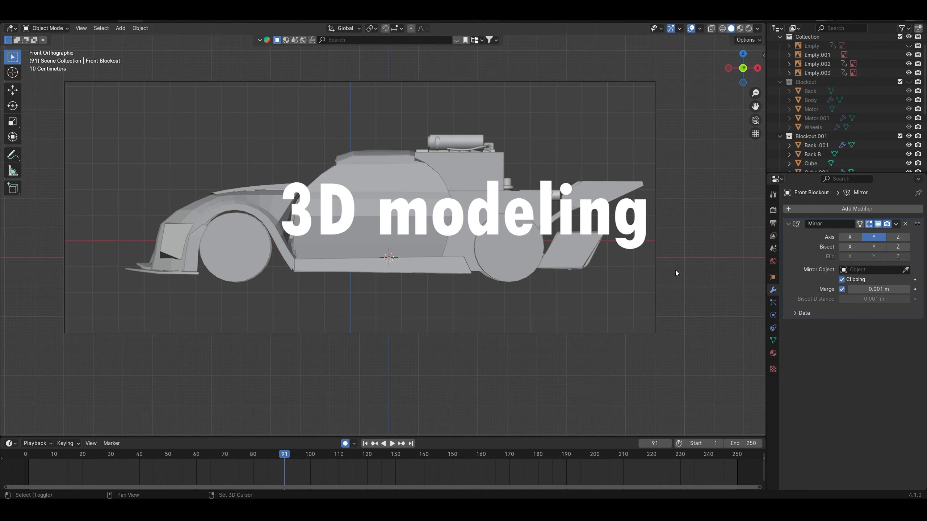
Add a cube, scale it to 0.339, and move it to the rear of the car in top view
key(shift+a)
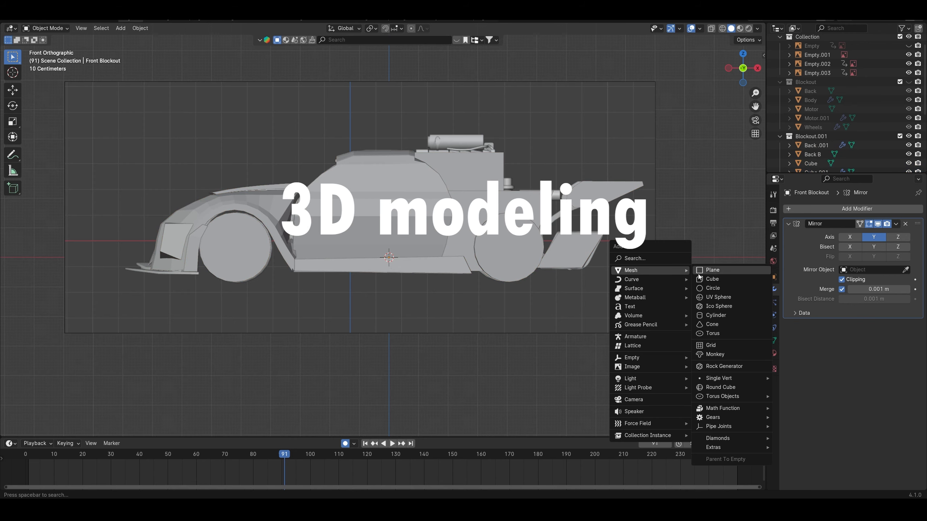
click(713, 338)
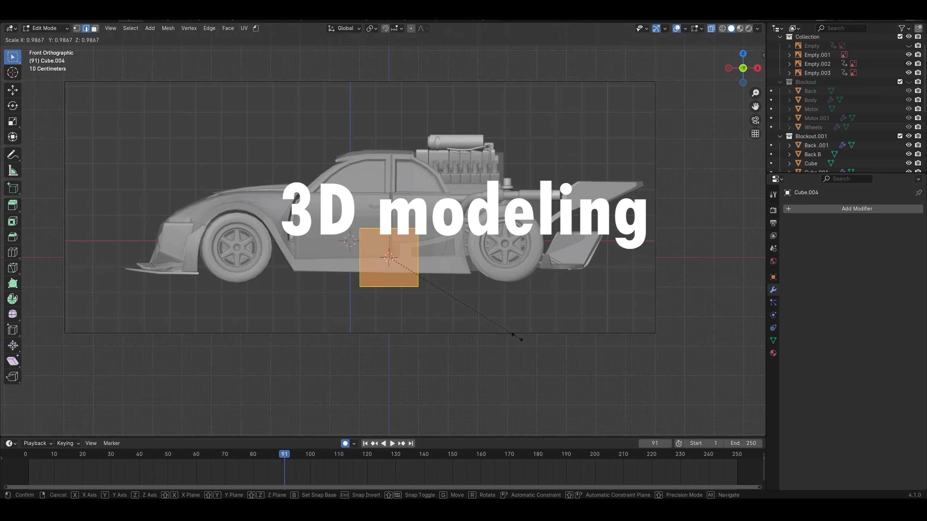
key(s)
key(KP_7)
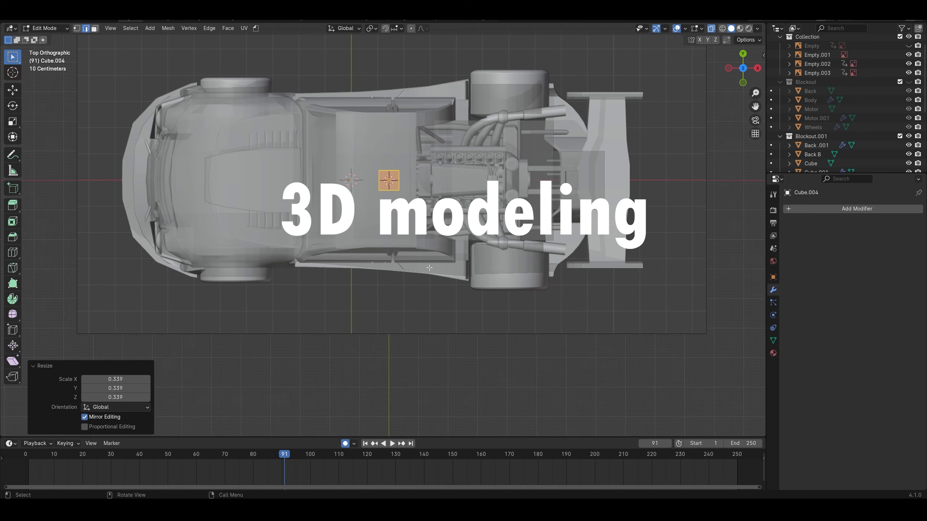
key(g)
click(578, 316)
Scale the cube by 0.811, shrink it further, and position it at the lower end of the rear wing strut in side view
key(KP_1)
scroll(581, 317, up, 4)
key(s)
click(722, 328)
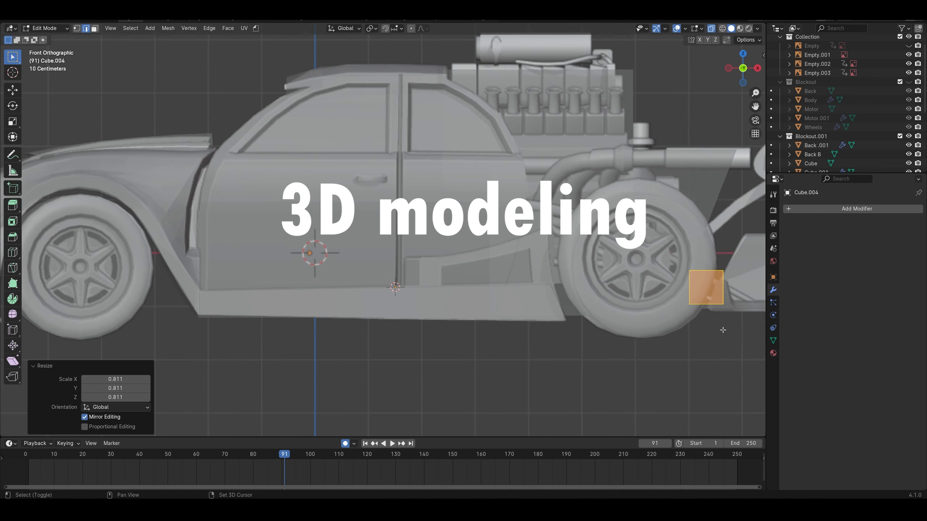
shift+middle_drag(722, 329, 554, 330)
key(s)
click(573, 321)
key(g)
click(572, 270)
Move and rotate the cube's rear vertices to follow the strut's slope, and scale the whole block down
key(1)
drag(594, 202, 540, 278)
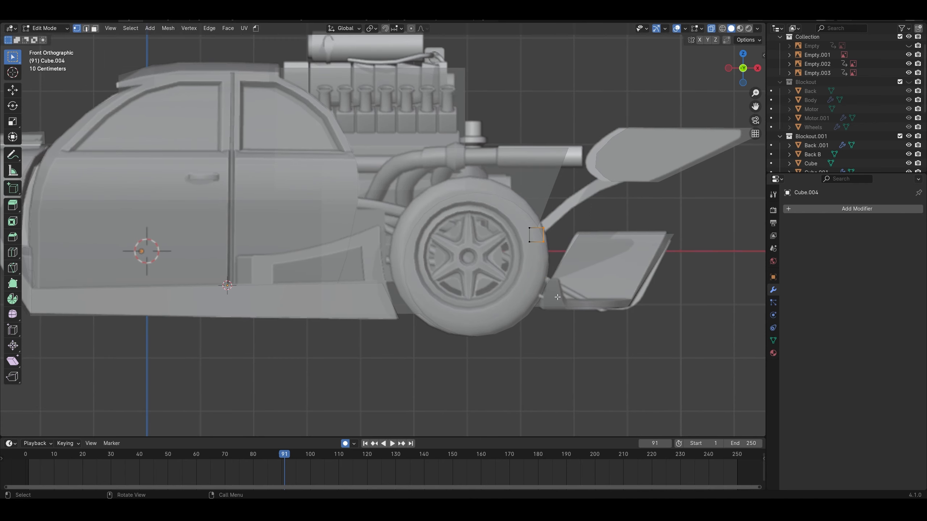
key(g)
click(565, 284)
key(r)
click(635, 200)
drag(633, 191, 518, 257)
key(s)
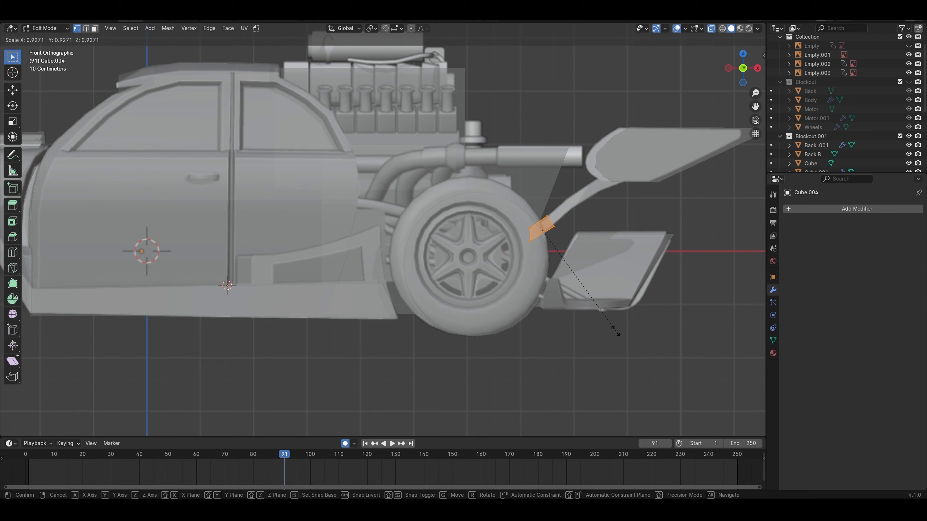
click(600, 305)
Stretch the strut's upper end along the reference and extrude it to the underside of the wing end plate
drag(610, 171, 538, 257)
key(g)
click(567, 250)
ctrl+right_click(614, 177)
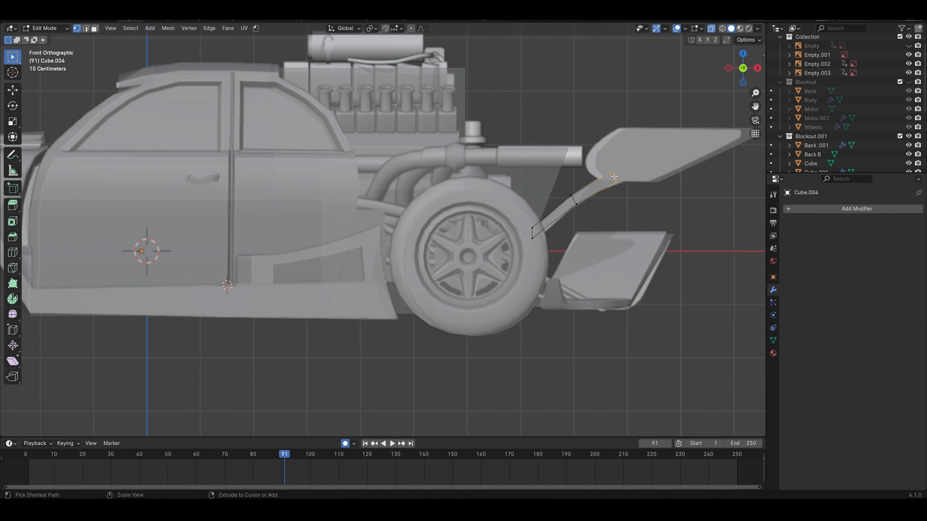
shift+middle_drag(642, 163, 590, 172)
scroll(590, 173, up, 1)
key(g)
drag(606, 191, 529, 209)
click(520, 176)
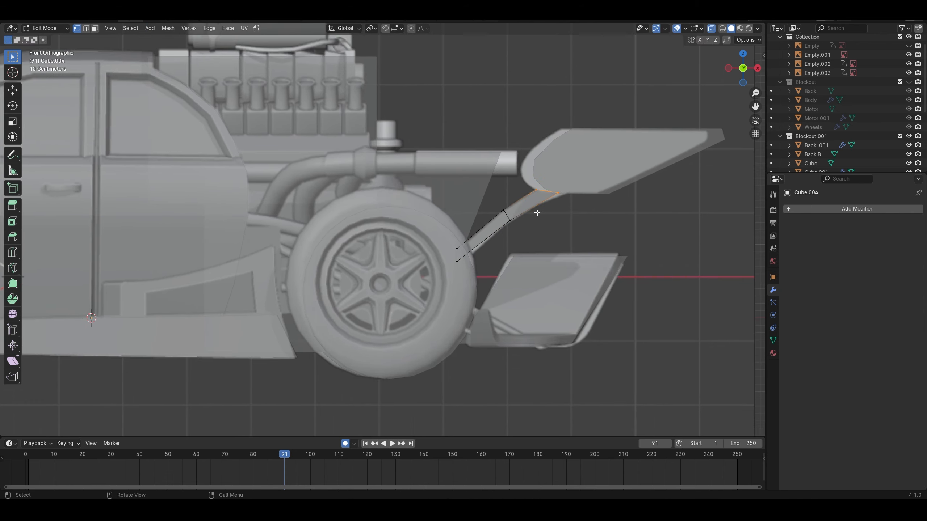
key(g)
click(556, 197)
Adjust the strut's individual vertices to match the curved strut in the side reference
drag(507, 172, 553, 202)
key(g)
click(550, 200)
click(558, 199)
key(g)
click(556, 198)
key(g)
click(475, 245)
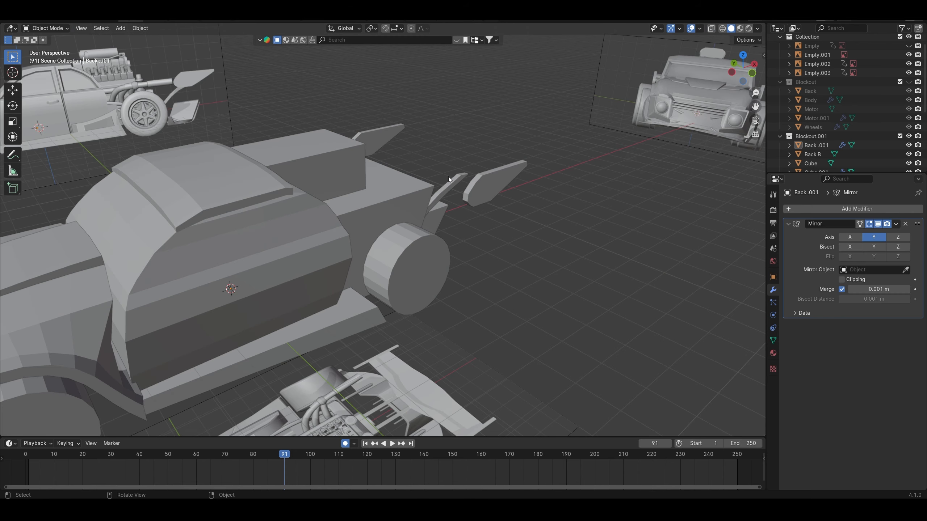
Join the wing strut into the mirrored Back .001 object
click(447, 181)
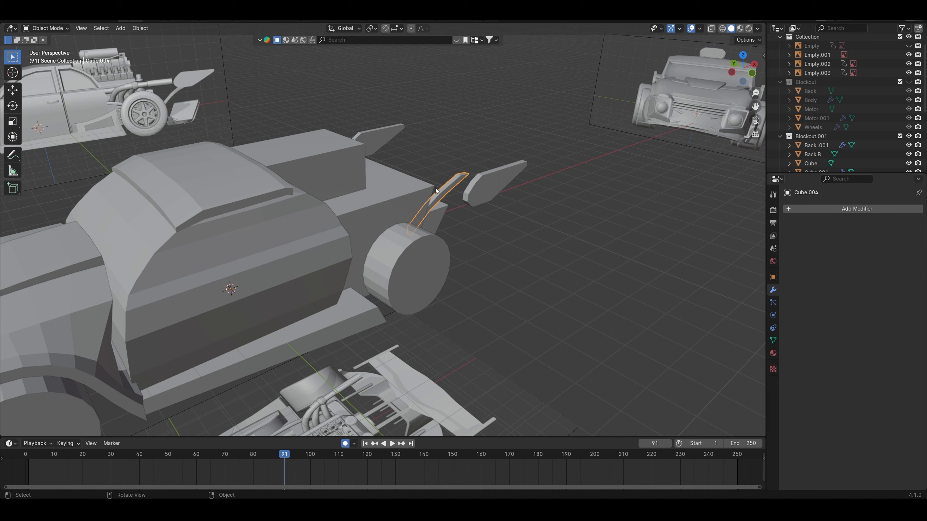
shift+click(488, 186)
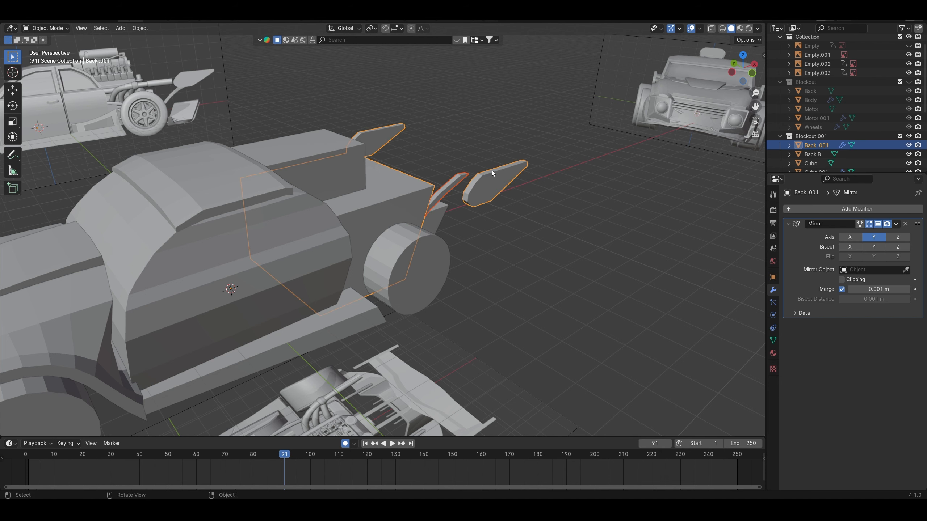
middle_drag(506, 159, 472, 170)
click(472, 182)
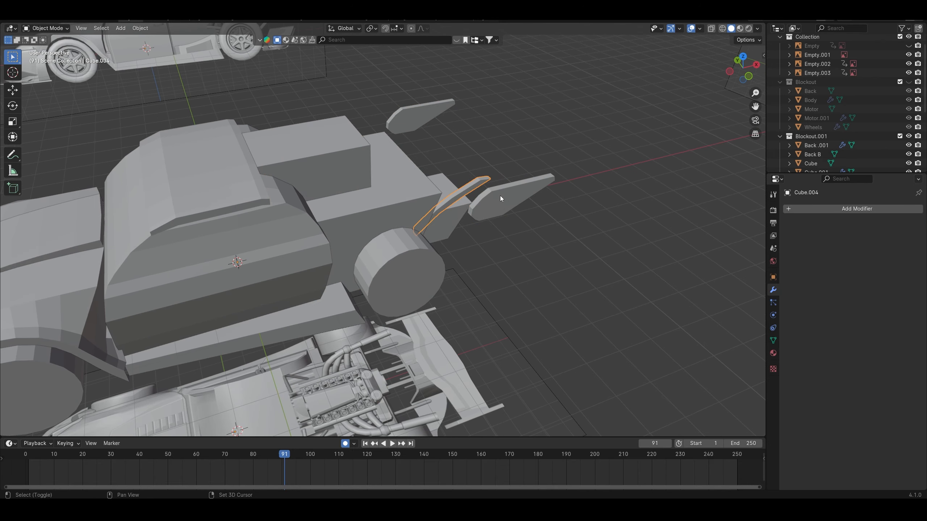
shift+click(499, 196)
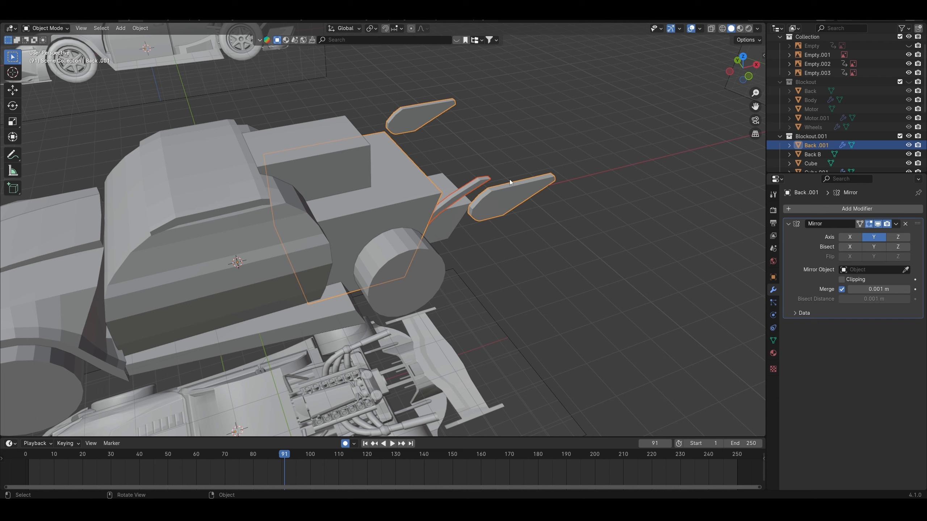
key(ctrl+j)
Add a 2 m cube in top view and move it 7.5518 m along X onto the rear wing
key(KP_7)
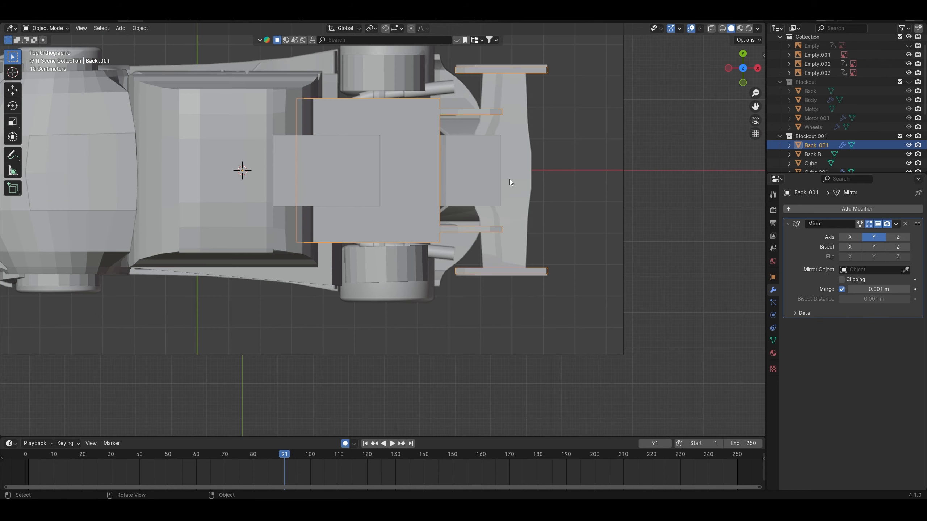
key(shift+a)
mouse_move(583, 223)
click(619, 232)
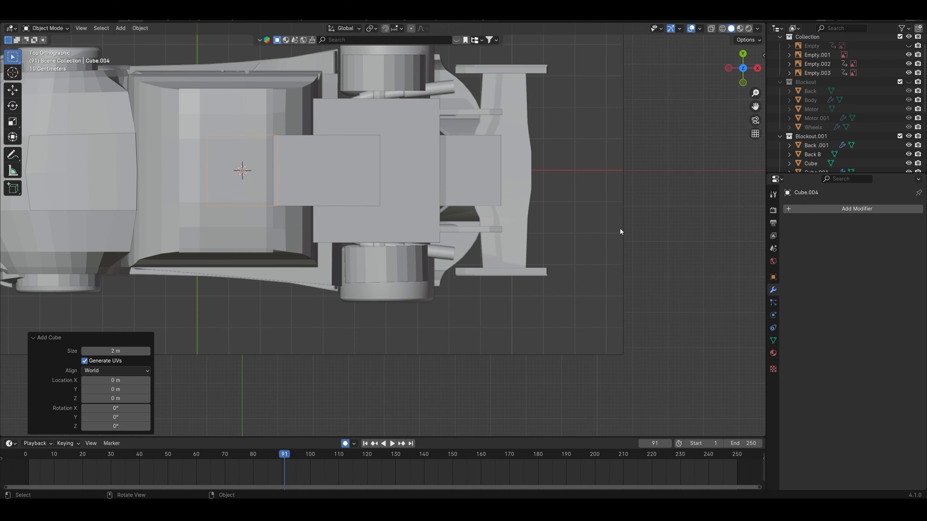
key(Tab)
key(alt+z)
key(g)
key(x)
click(694, 209)
Narrow the cube along X to fit the wing blade and add one centred loop cut across it
shift+middle_drag(694, 209, 636, 231)
key(s)
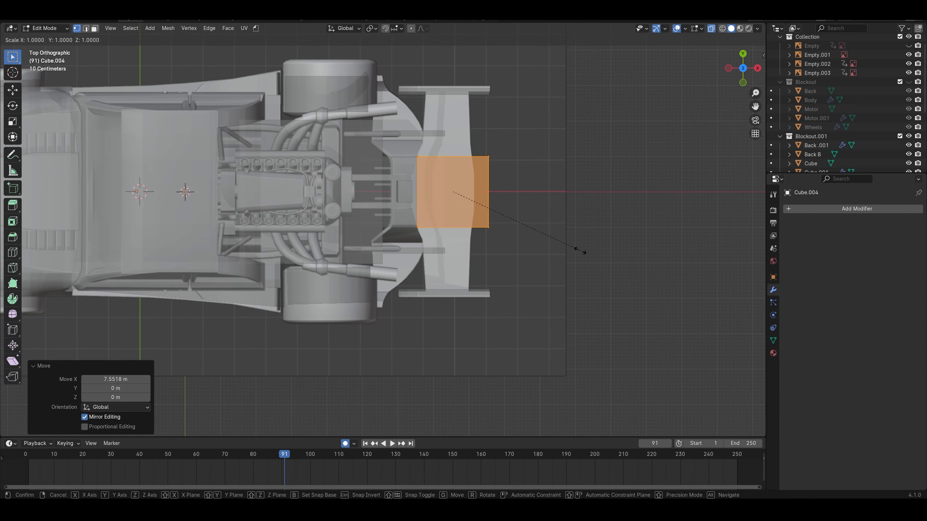
key(x)
click(528, 232)
scroll(500, 216, up, 2)
shift+middle_drag(499, 217, 451, 197)
key(ctrl+r)
click(426, 171)
right_click(426, 171)
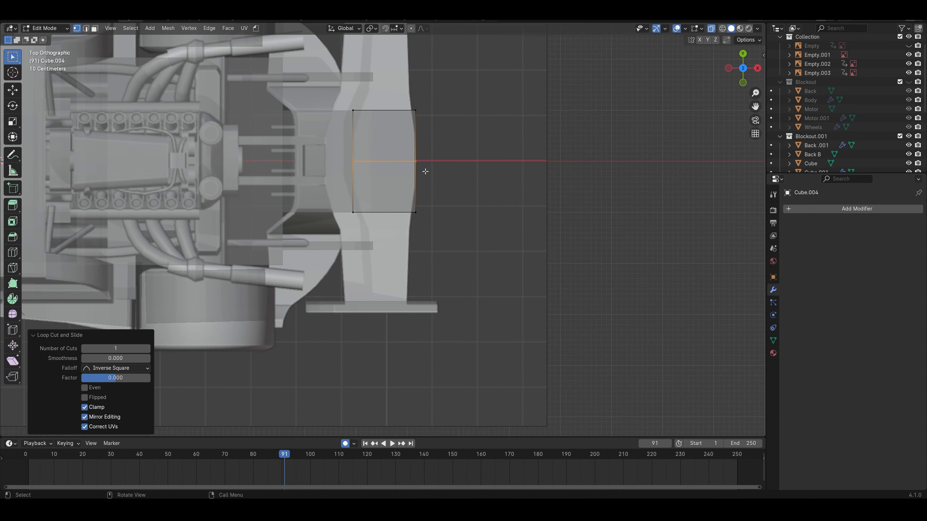
Narrow the outer end of the wing block along X to follow the top reference
drag(447, 197, 324, 237)
key(s)
key(x)
click(453, 232)
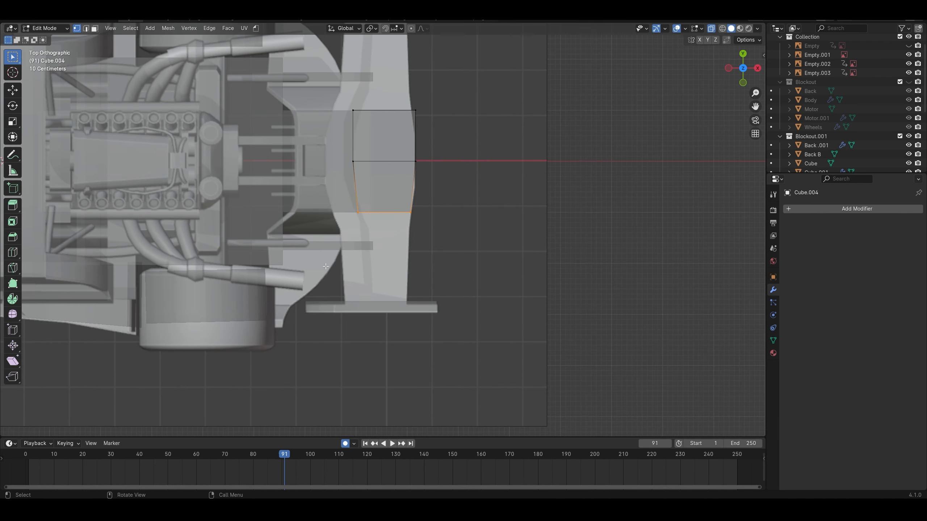
Extrude the wing block's outer end 1.793 m to the end plate and taper it along X
key(e)
click(467, 325)
key(s)
key(x)
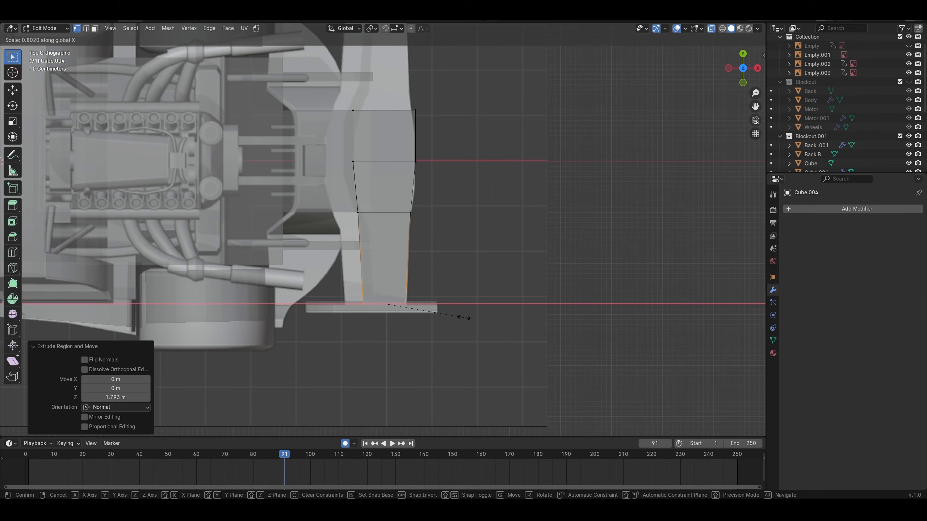
click(459, 317)
Delete the faces of the wing block on the far side of the car's centre line
middle_drag(460, 316, 420, 249)
key(KP_7)
key(alt+z)
key(3)
drag(458, 75, 382, 149)
key(x)
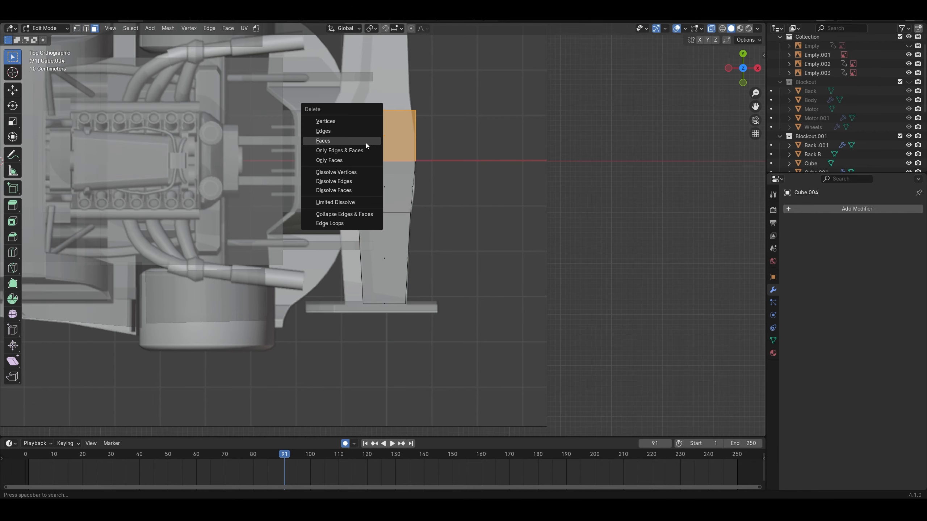
click(365, 143)
Flatten the whole wing blade by scaling it to 0.189 along Z
middle_drag(366, 256, 437, 206)
key(alt+z)
key(alt+z)
key(a)
key(s)
key(z)
click(378, 310)
Raise the wing blade along Z to the top of the end plates
key(alt+z)
middle_drag(470, 296, 379, 347)
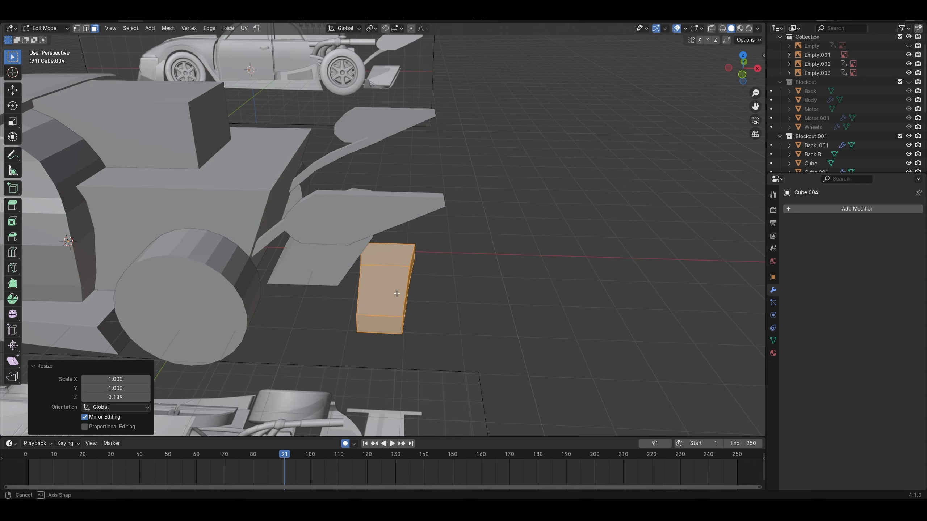
key(g)
key(z)
click(380, 227)
middle_drag(380, 226, 433, 275)
key(g)
key(z)
click(391, 235)
Join the wing blade into the Back .001 object and enable Clipping on its Mirror modifier
key(Tab)
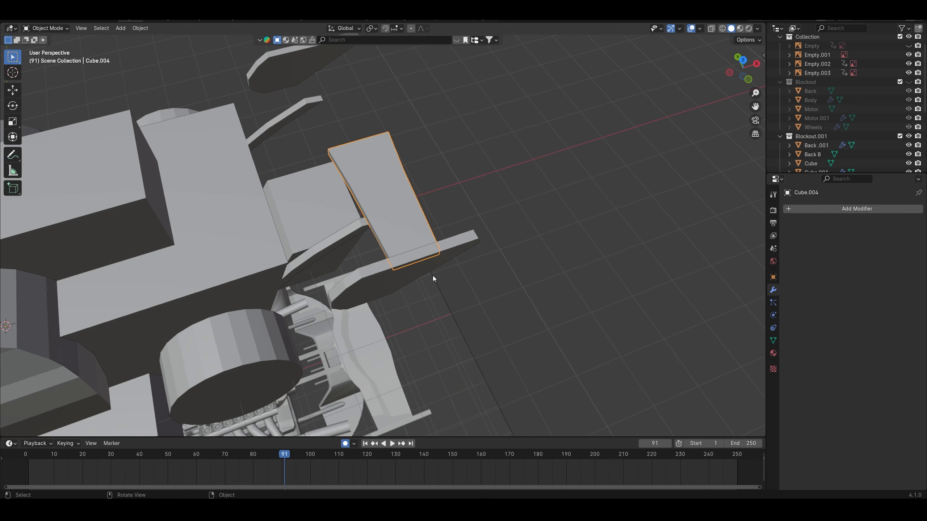
click(442, 252)
key(ctrl+j)
key(Tab)
click(849, 280)
key(Tab)
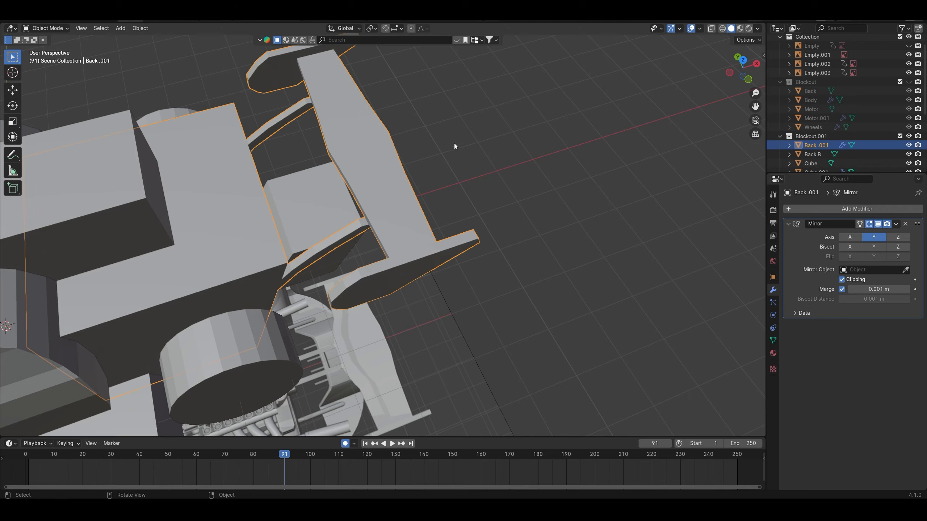
Move the wing blade's inner vertices along Y to the mirror centre line
middle_drag(454, 143, 385, 174)
key(Tab)
key(alt+z)
key(1)
drag(434, 143, 335, 184)
alt+middle_drag(334, 184, 333, 183)
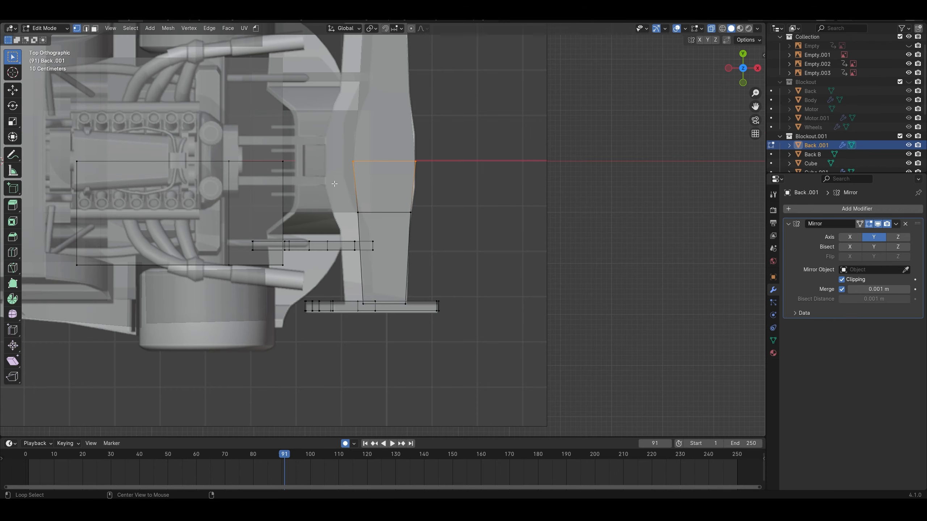
key(g)
key(y)
click(455, 163)
Add a loop cut across the wing blade's outer section, sliding it close to the existing inner cut
key(alt+z)
middle_drag(456, 162, 475, 219)
key(alt+z)
key(ctrl+r)
click(354, 269)
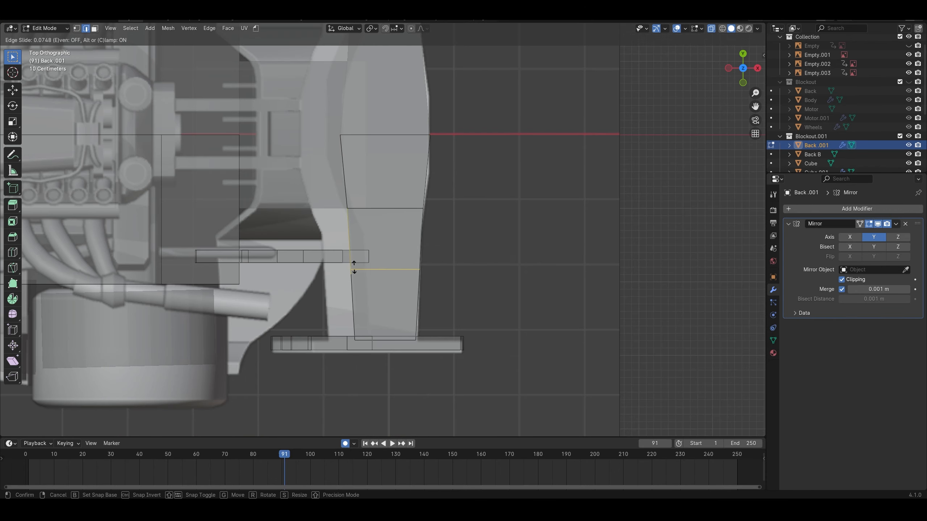
click(363, 242)
Move the front-edge vertices of the blade's outer section about 0.17 m backward along X to narrow it
key(1)
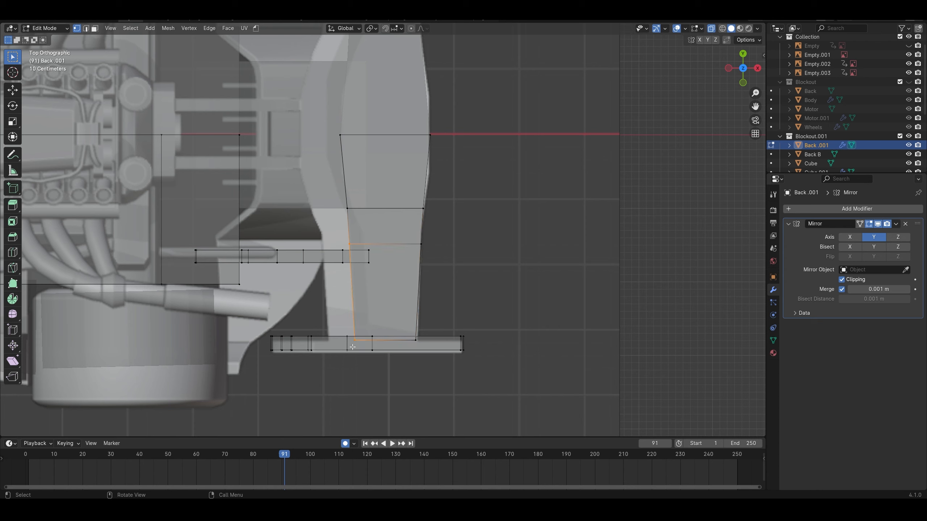
key(g)
key(x)
click(364, 346)
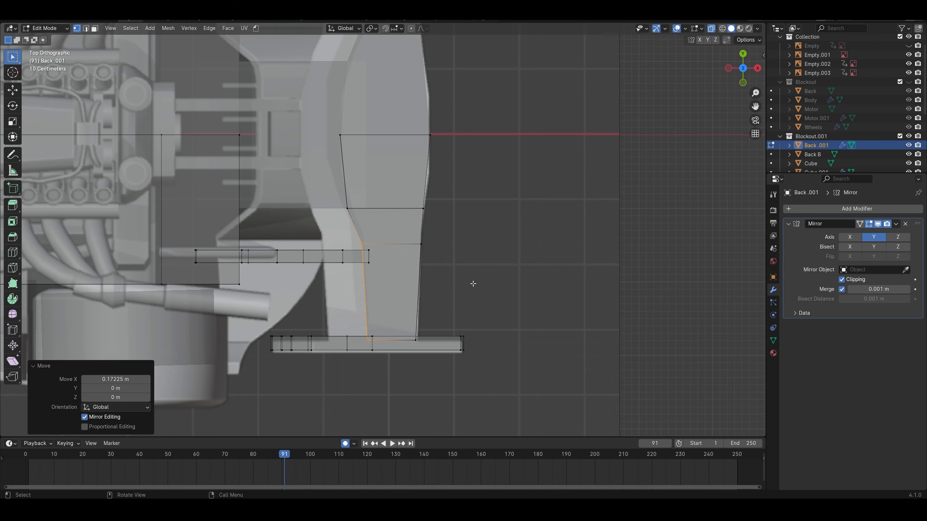
Duplicate the whole wing blade and place the copy about 0.57 m toward negative X and 0.08 m toward negative Y
key(2)
key(alt+z)
mouse_move(392, 249)
middle_down()
mouse_move(365, 241)
mouse_move(386, 257)
middle_up()
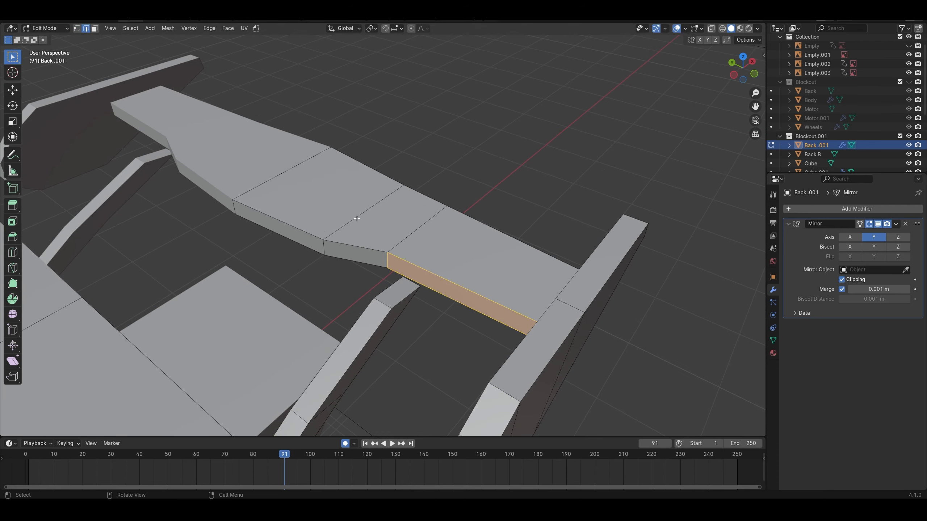
key(KP_7)
key(shift+d)
click(364, 232)
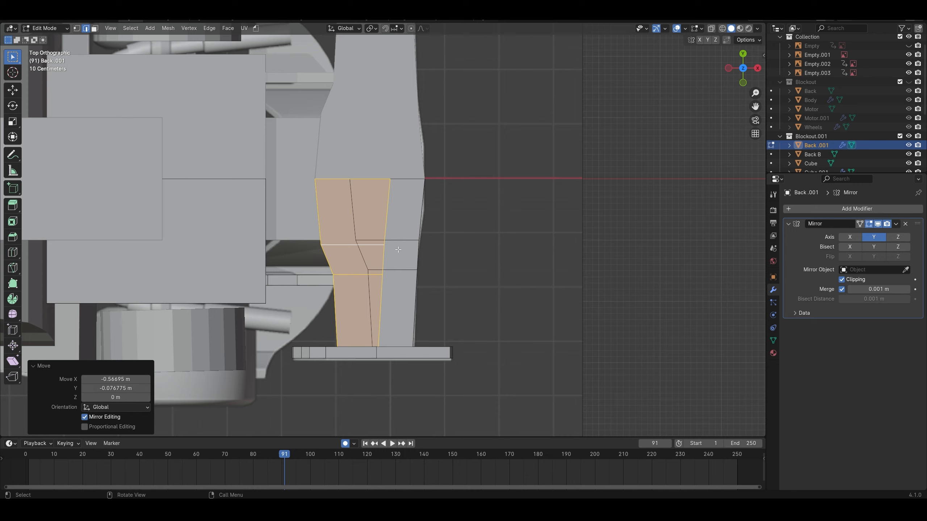
Lower the duplicated blade about 0.2 m along Z, below the level of the original blade
middle_drag(402, 273, 401, 227)
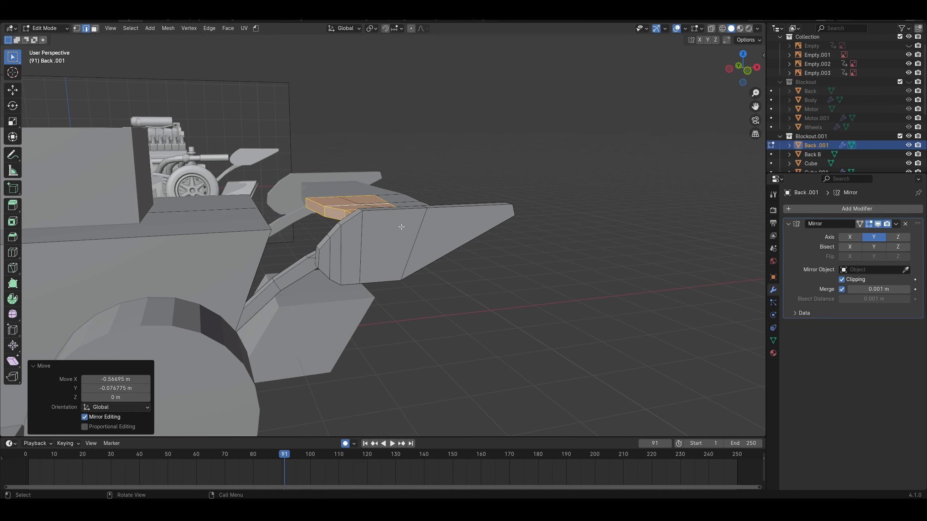
key(g)
key(z)
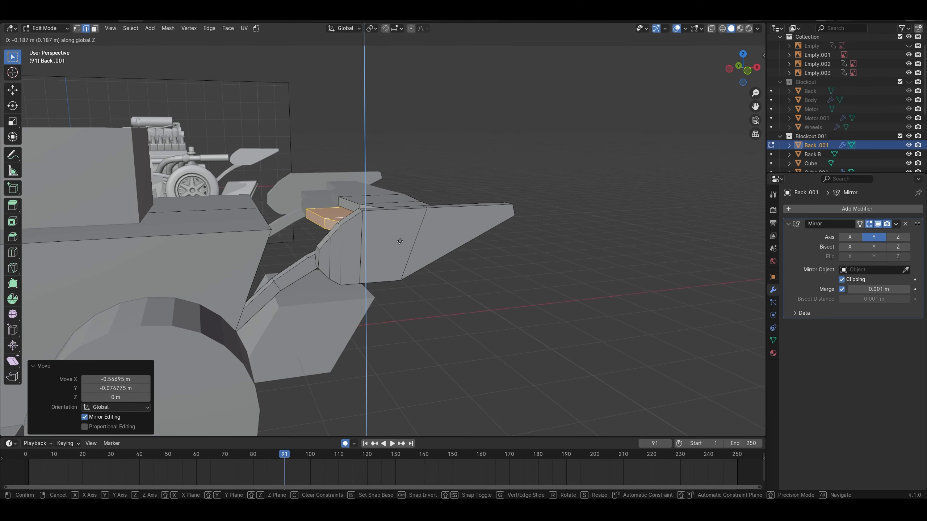
click(401, 234)
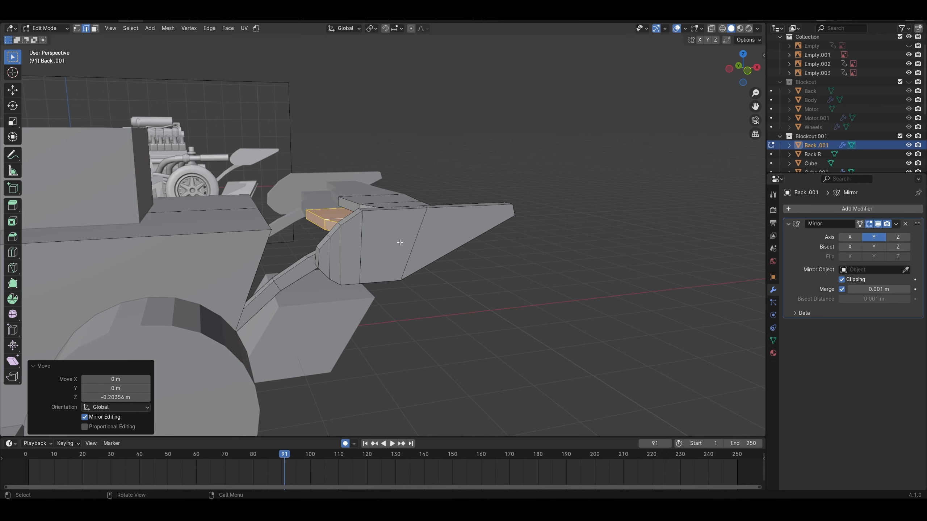
mouse_move(406, 224)
middle_down()
mouse_move(413, 215)
mouse_move(410, 223)
middle_up()
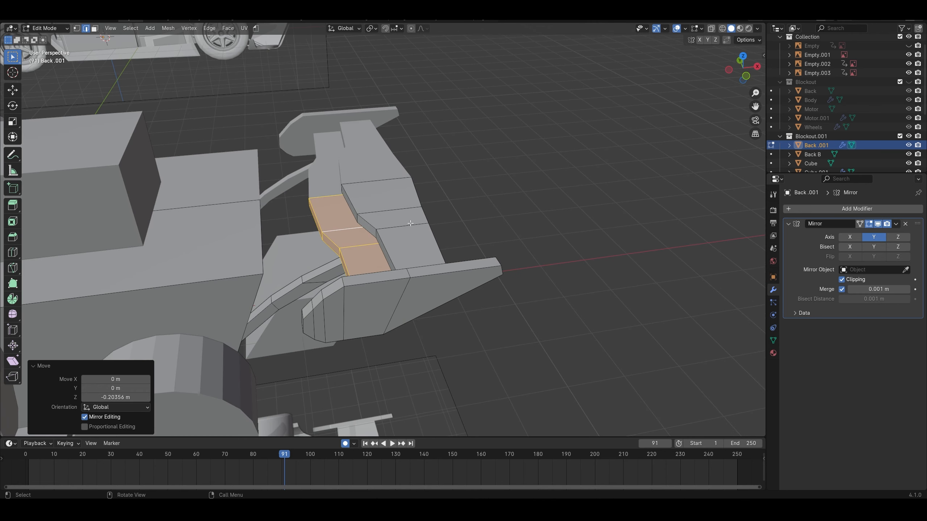
key(KP_7)
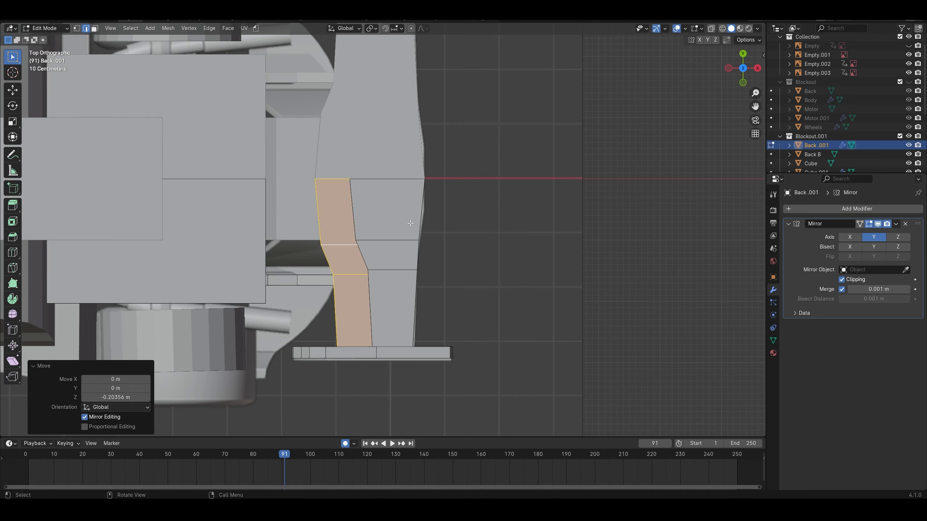
key(alt+z)
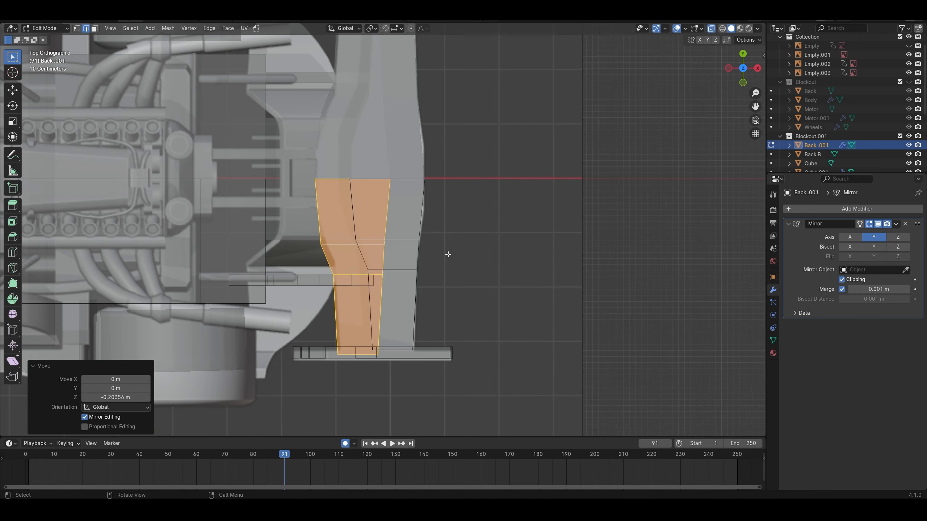